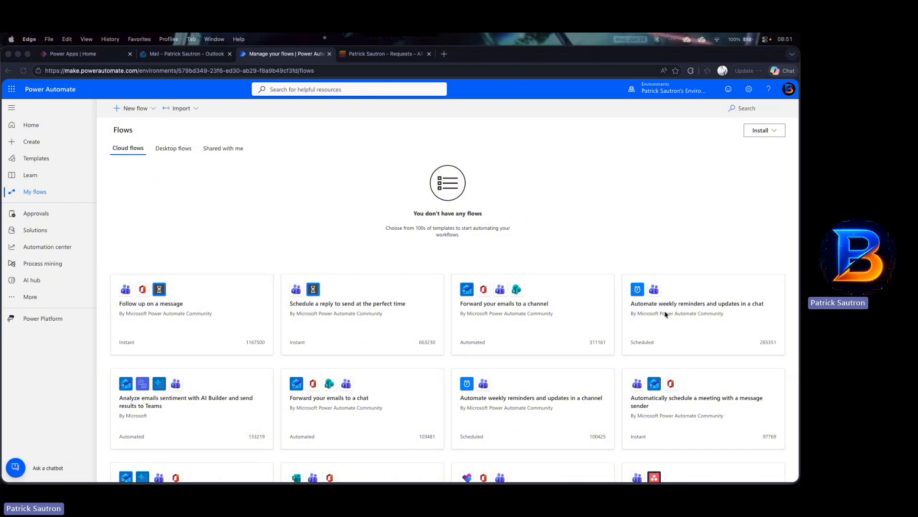
Step: Create an automated cloud flow named Stok request notification using the SharePoint 'When an item is created' trigger
{"action": "left_click", "coordinate": [264, 193]}
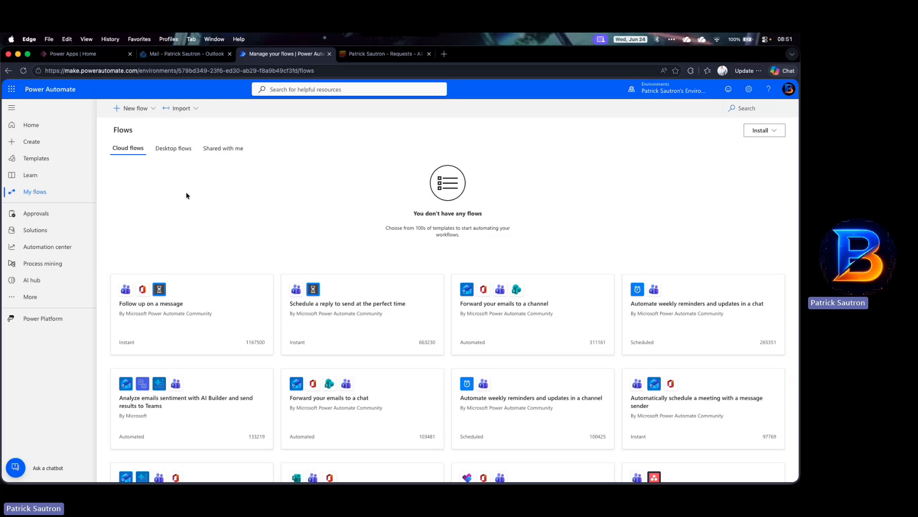
{"action": "left_click", "coordinate": [154, 109]}
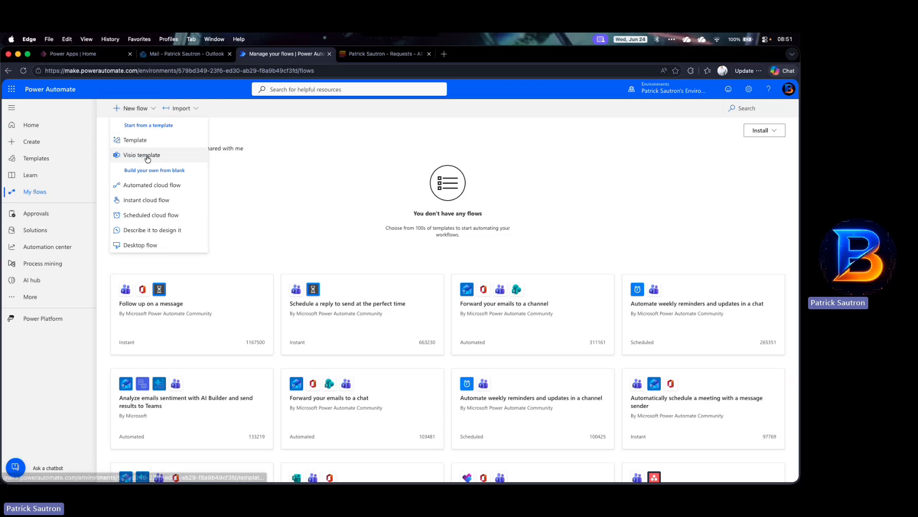
{"action": "left_click", "coordinate": [146, 186]}
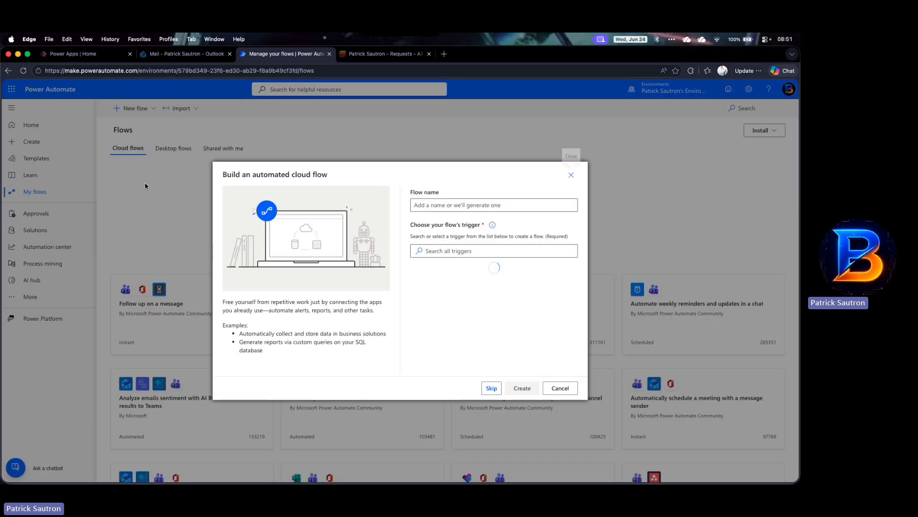
{"action": "left_click", "coordinate": [439, 205]}
{"action": "type", "text": "S"}
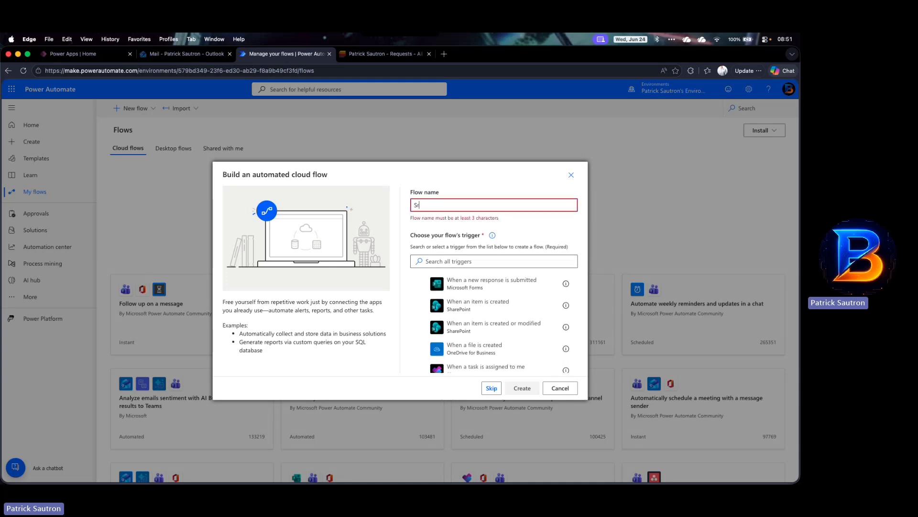
{"action": "key", "text": "BackSpace"}
{"action": "type", "text": "Sto"}
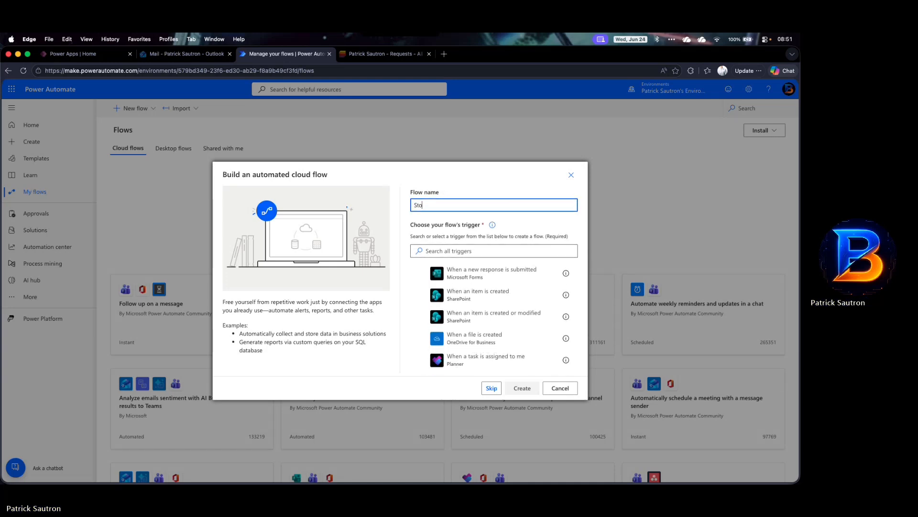
{"action": "type", "text": "k request notification"}
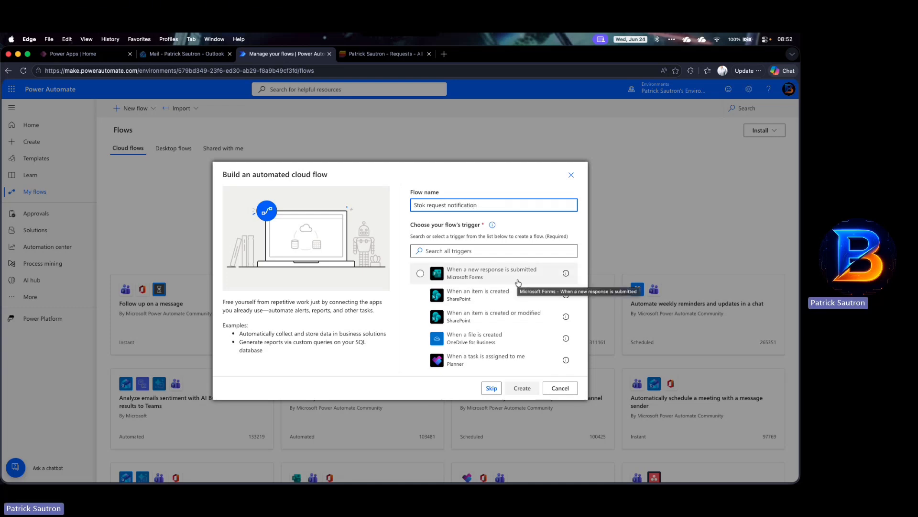
{"action": "left_click", "coordinate": [462, 296]}
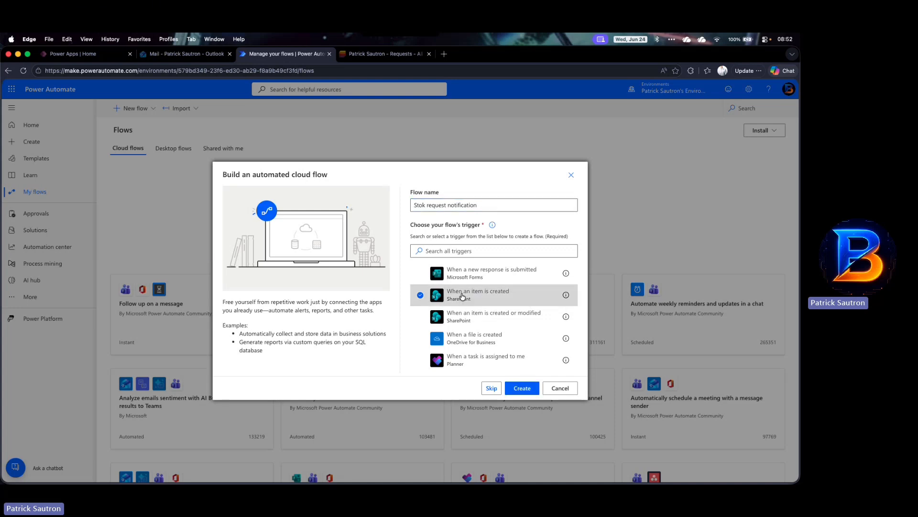
{"action": "left_click", "coordinate": [523, 388]}
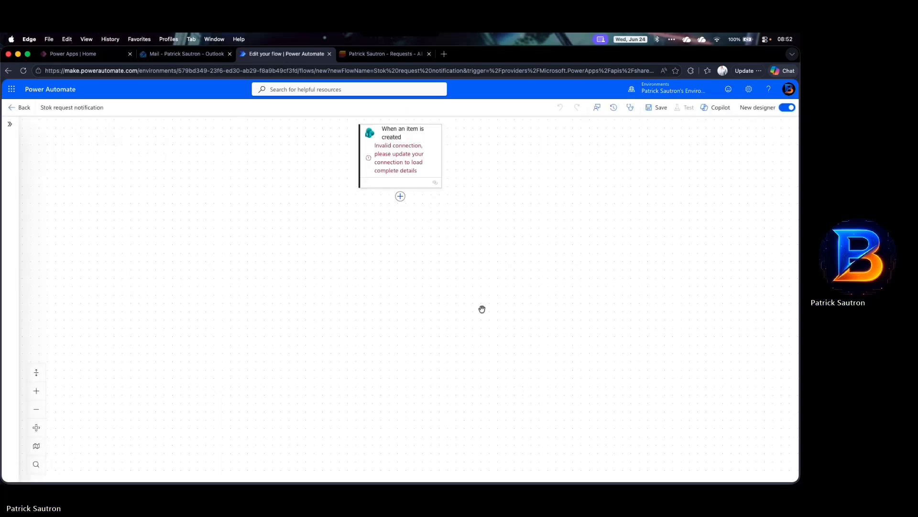
Step: Copy the personal SharePoint site address from the Requests list and paste it into the trigger's Site Address
{"action": "left_click", "coordinate": [408, 165]}
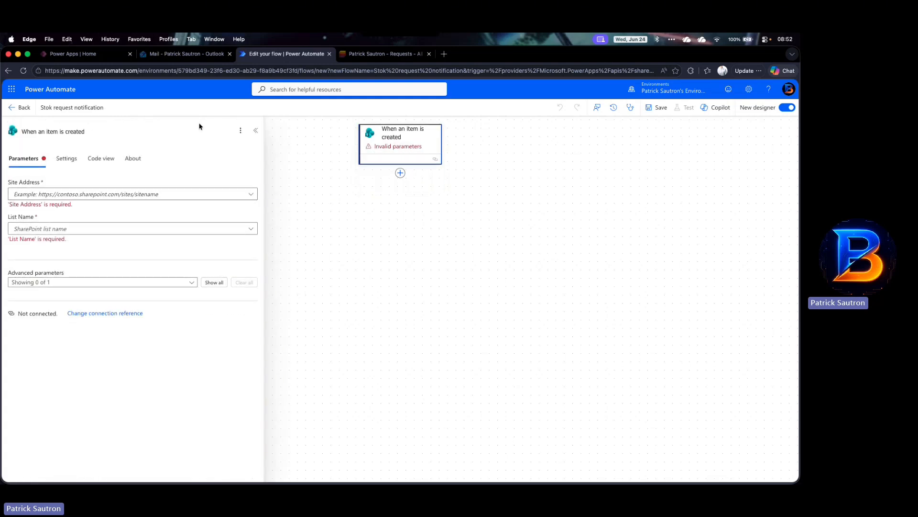
{"action": "left_click", "coordinate": [347, 64]}
{"action": "left_click", "coordinate": [403, 73]}
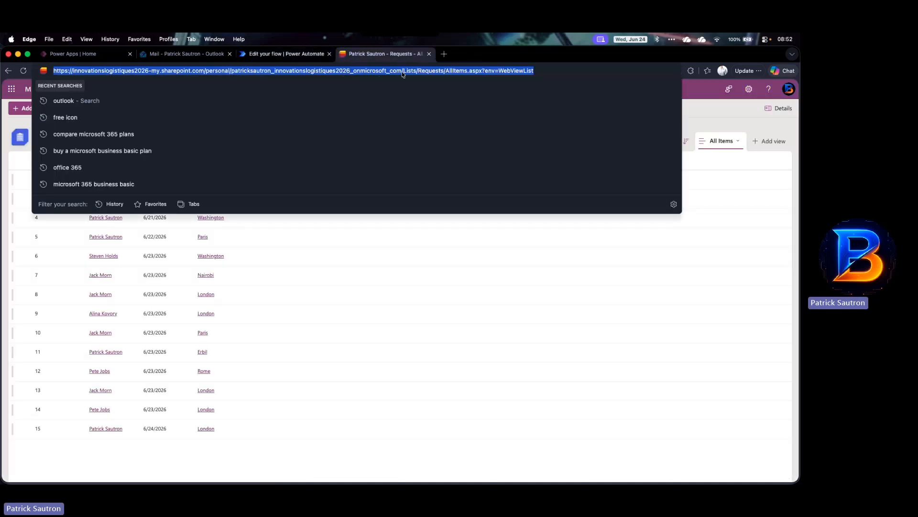
{"action": "left_click", "coordinate": [404, 75]}
{"action": "key", "text": "shift+super+Left"}
{"action": "key", "text": "super+c"}
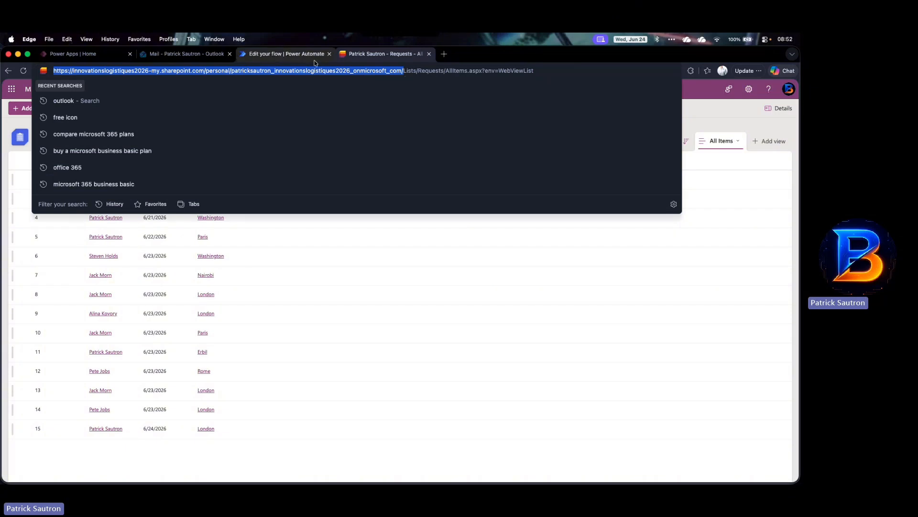
{"action": "left_click", "coordinate": [286, 53]}
{"action": "left_click", "coordinate": [249, 192]}
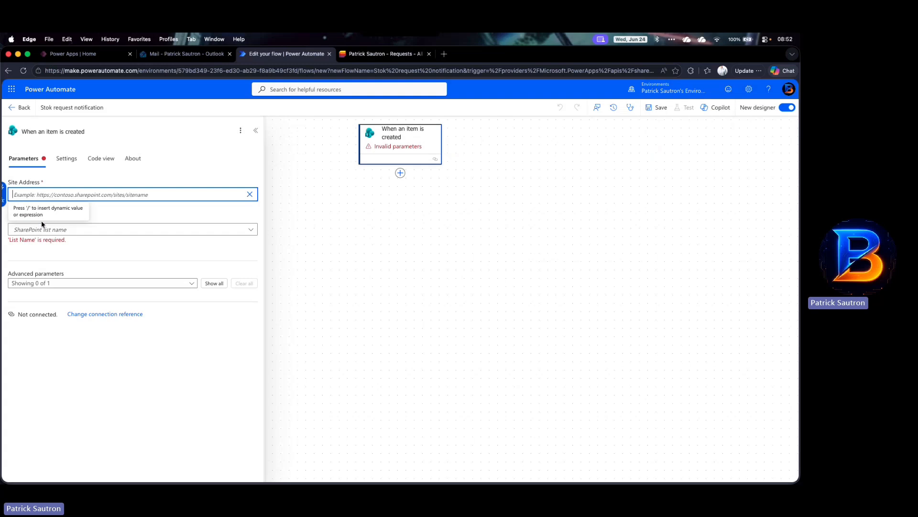
{"action": "key", "text": "super+v"}
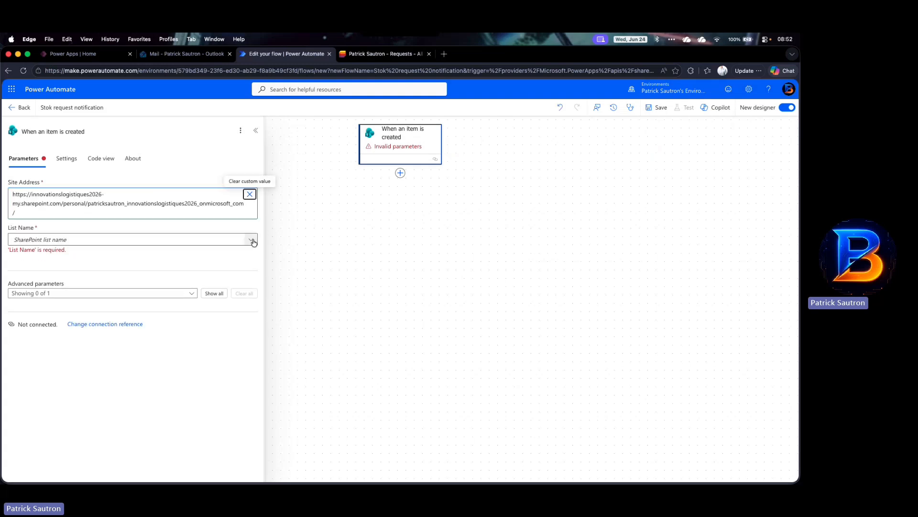
Step: Try to choose the trigger's list, then leave the flow designer discarding unsaved changes
{"action": "left_click", "coordinate": [251, 240]}
{"action": "left_click", "coordinate": [253, 242]}
{"action": "left_click", "coordinate": [254, 242]}
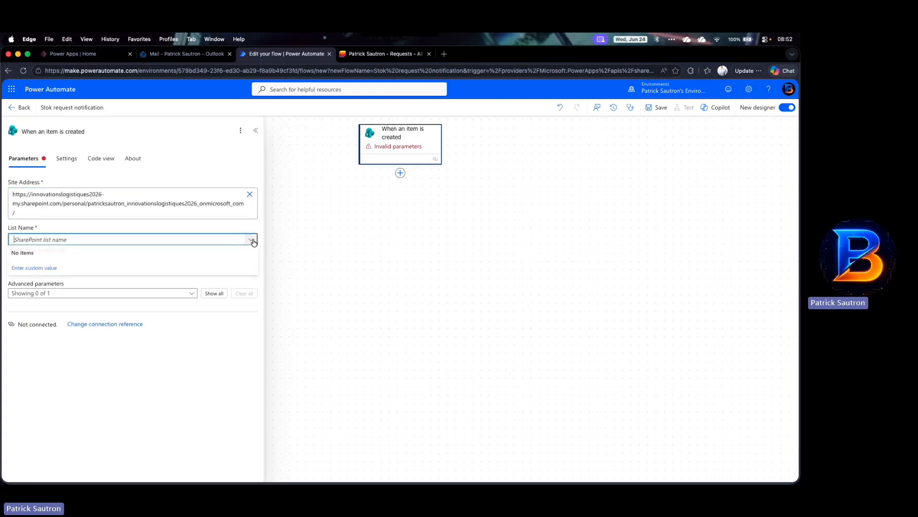
{"action": "left_click", "coordinate": [253, 242]}
{"action": "left_click", "coordinate": [253, 242]}
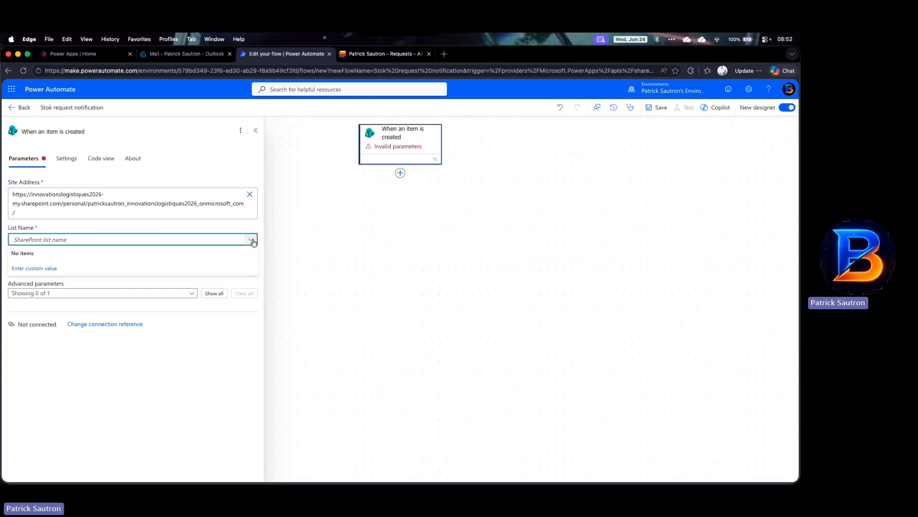
{"action": "left_click", "coordinate": [253, 242]}
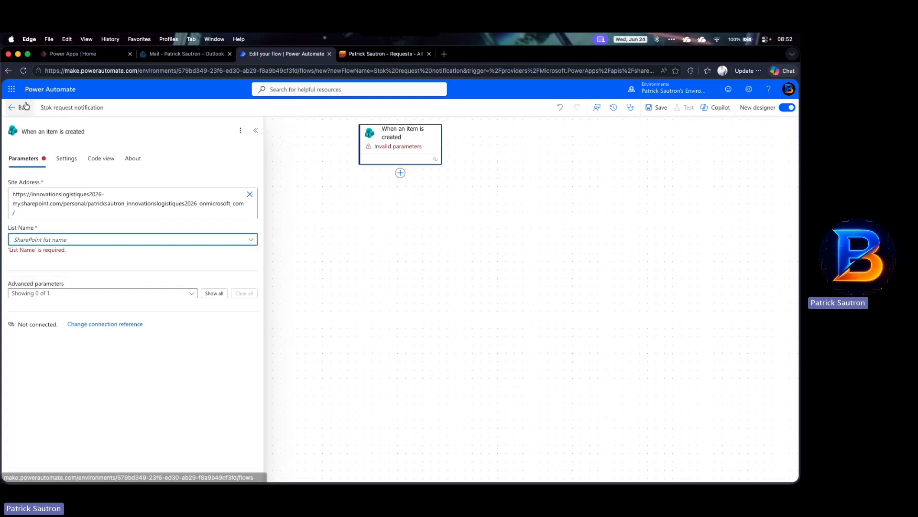
{"action": "left_click", "coordinate": [12, 108]}
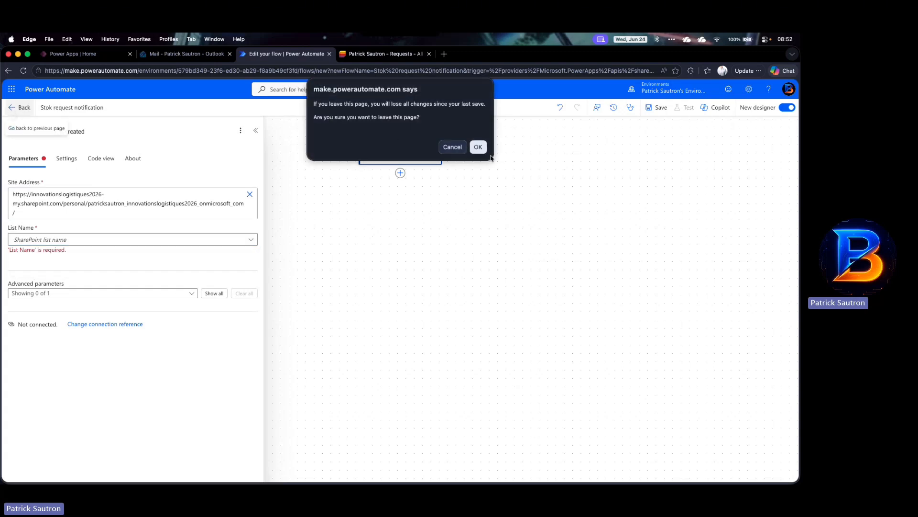
{"action": "left_click", "coordinate": [478, 147]}
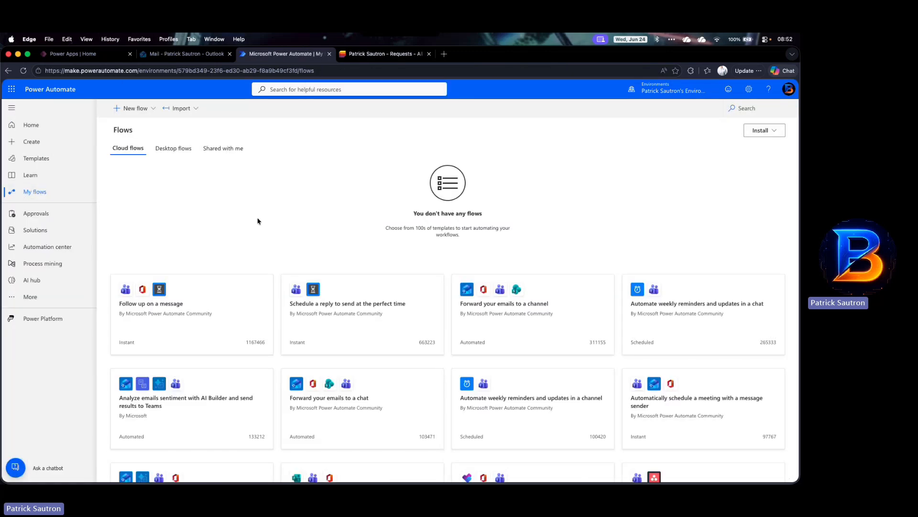
Step: Create an automated cloud flow named Stock Request notification with the SharePoint 'When an item is created' trigger
{"action": "left_click", "coordinate": [153, 109]}
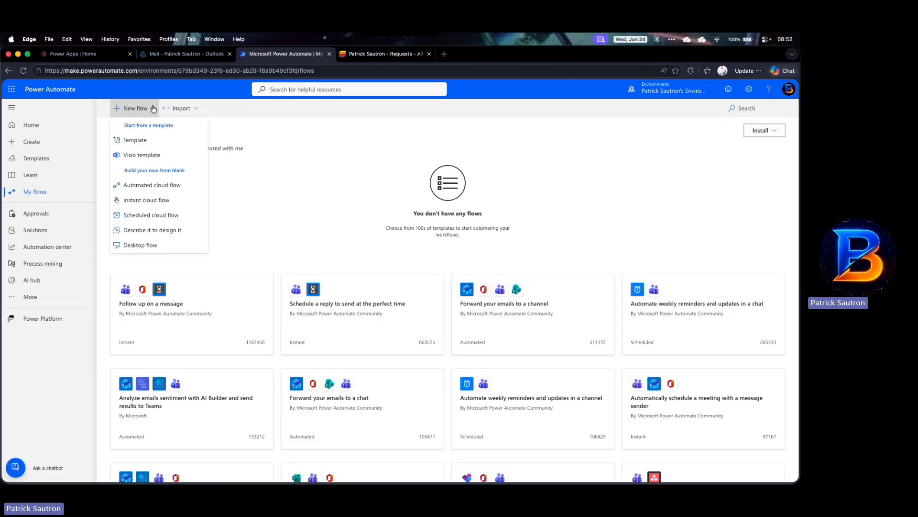
{"action": "left_click", "coordinate": [146, 186]}
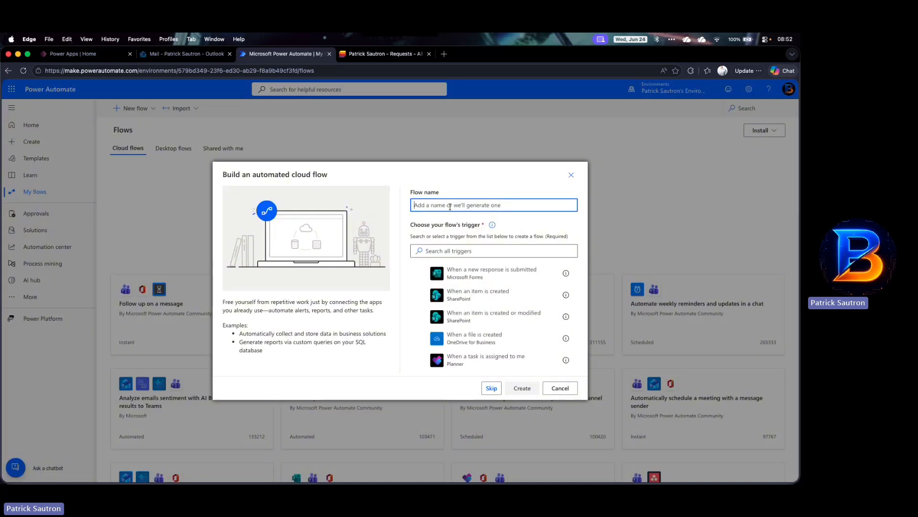
{"action": "type", "text": "Stock Reque"}
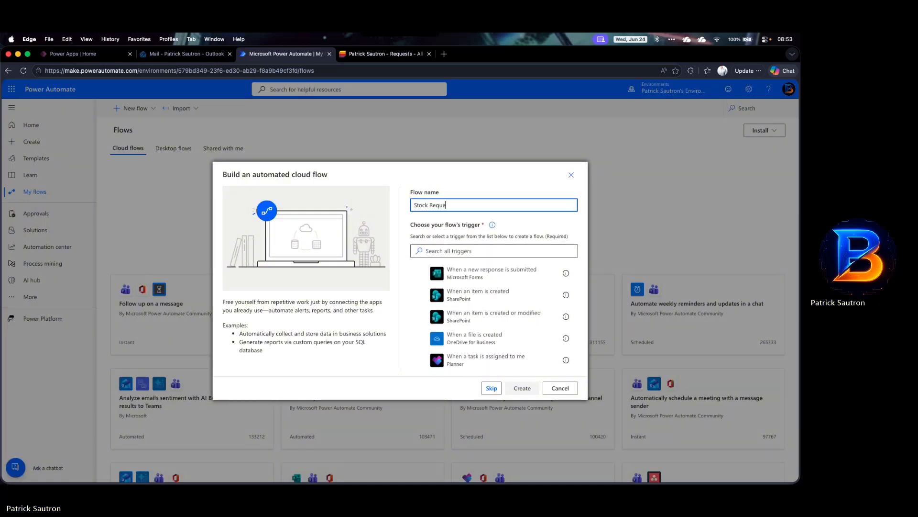
{"action": "type", "text": "st notiofica"}
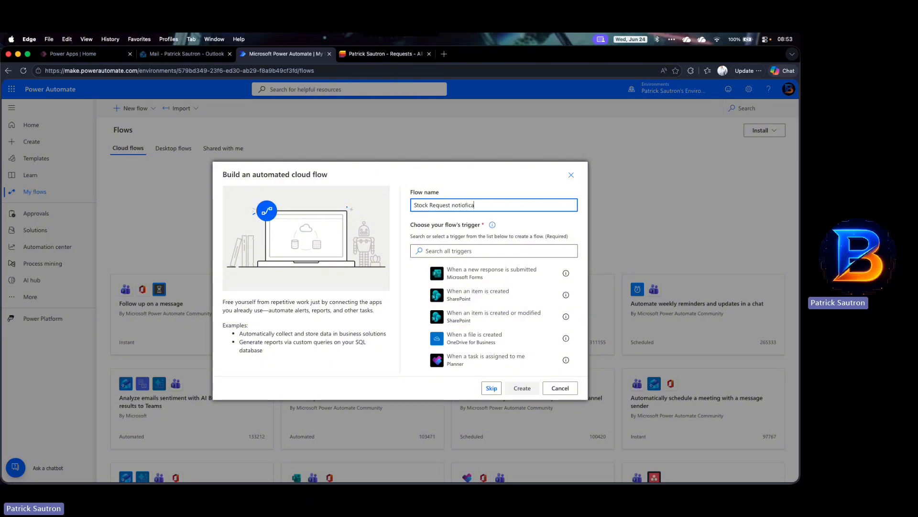
{"action": "key", "text": "BackSpace"}
{"action": "key", "text": "BackSpace"}
{"action": "key", "text": "BackSpace"}
{"action": "key", "text": "BackSpace"}
{"action": "key", "text": "BackSpace"}
{"action": "type", "text": "fication"}
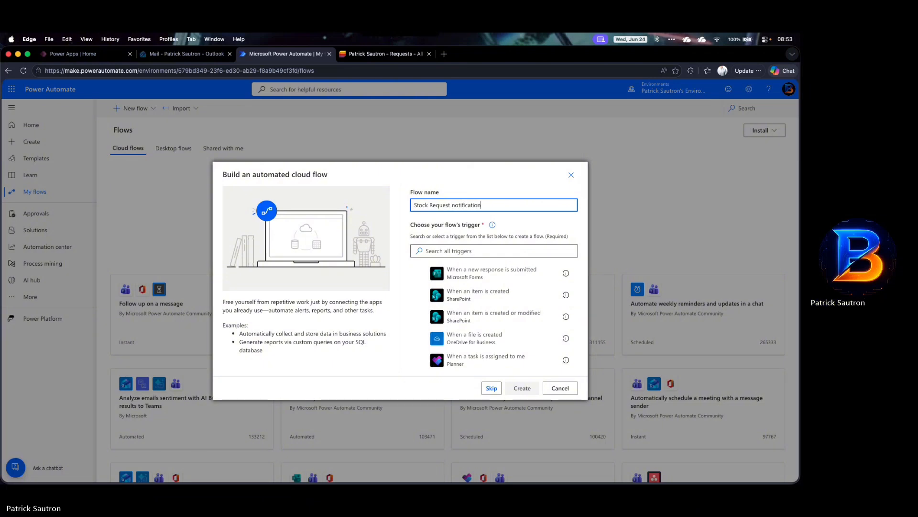
{"action": "left_click", "coordinate": [492, 292]}
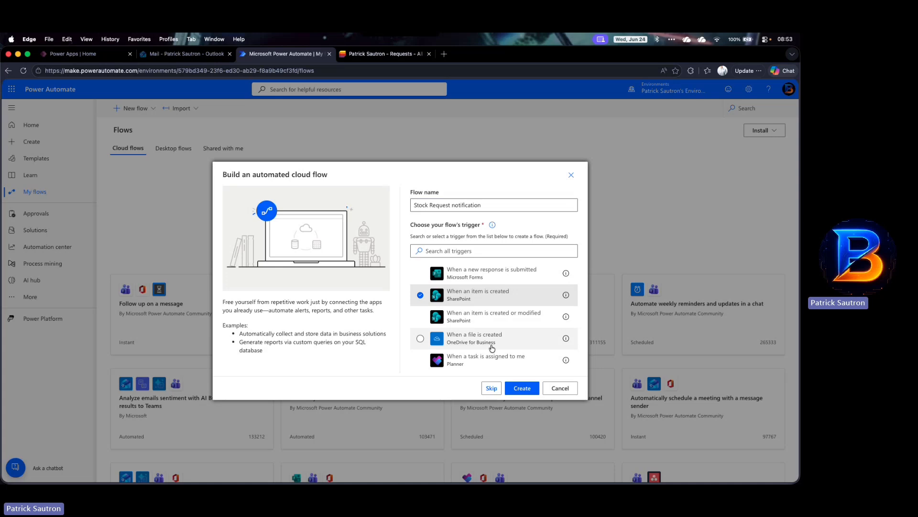
{"action": "left_click", "coordinate": [515, 388]}
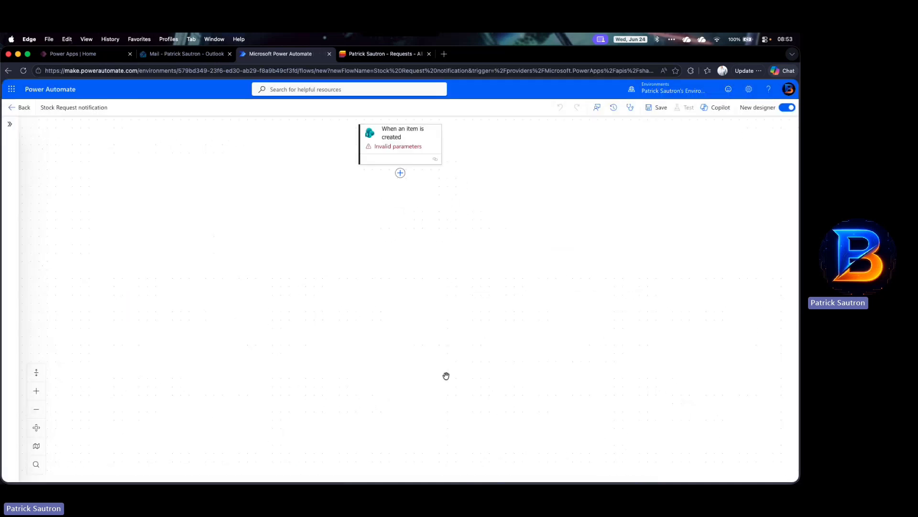
Step: Set the trigger's Site Address to the pasted personal SharePoint site URL and its List Name to Requests
{"action": "left_click", "coordinate": [408, 146]}
{"action": "left_click", "coordinate": [249, 195]}
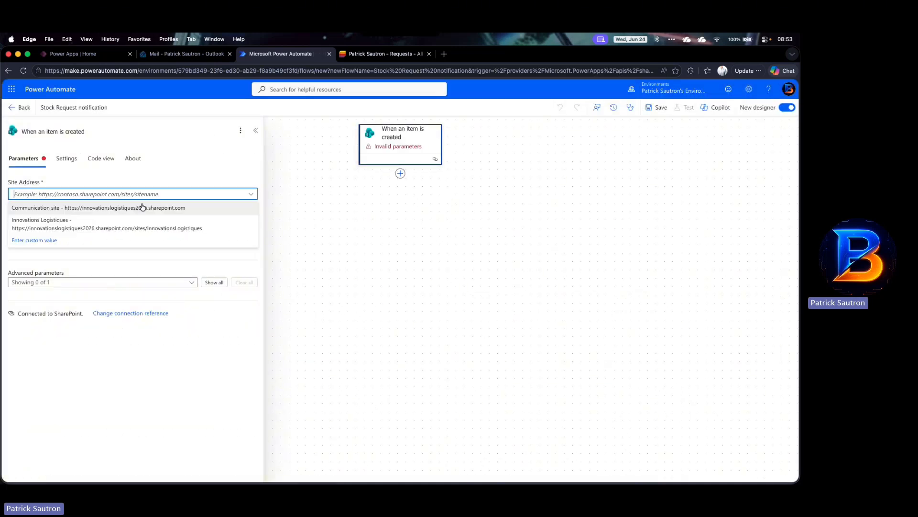
{"action": "left_click", "coordinate": [63, 240]}
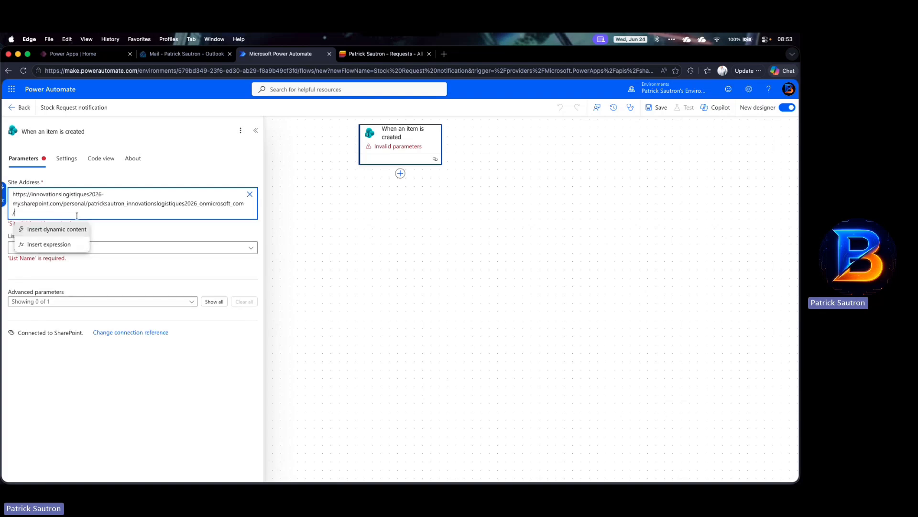
{"action": "left_click", "coordinate": [251, 240]}
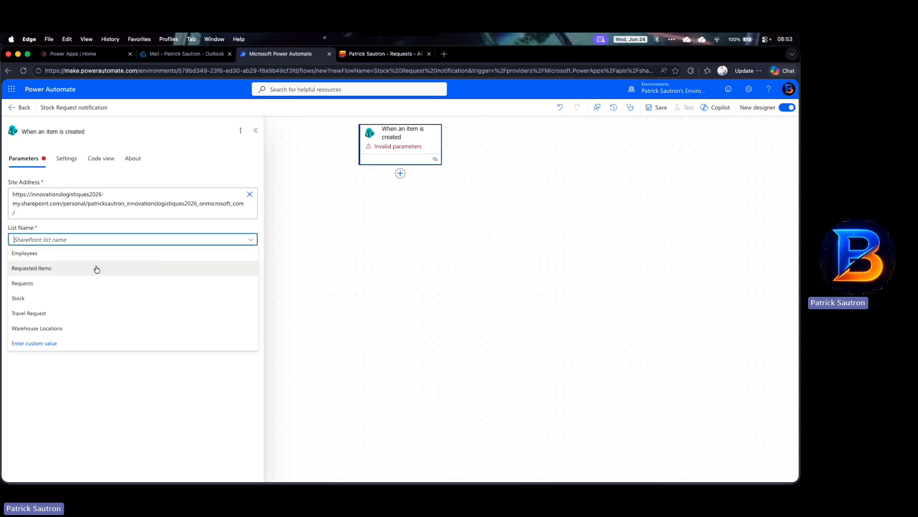
{"action": "left_click", "coordinate": [23, 283]}
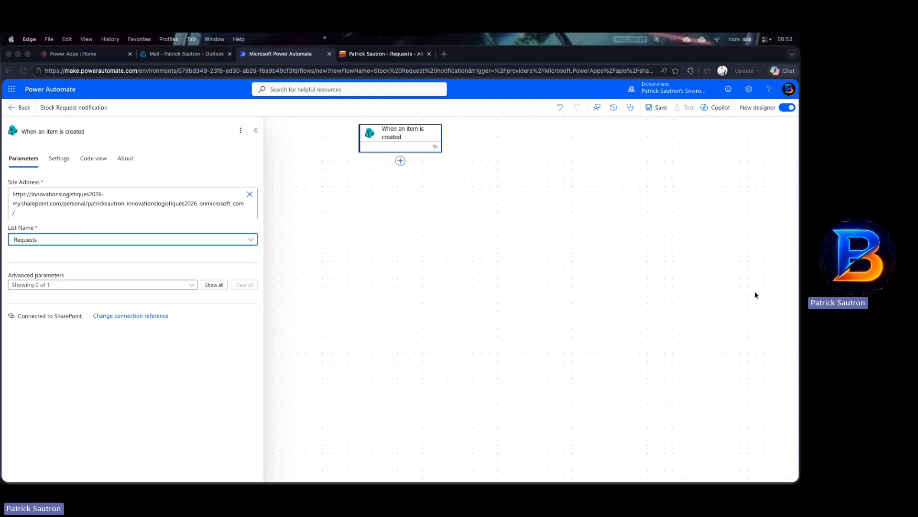
Step: Add an Initialize variable action below the trigger by searching for initialize variable
{"action": "left_click", "coordinate": [401, 161]}
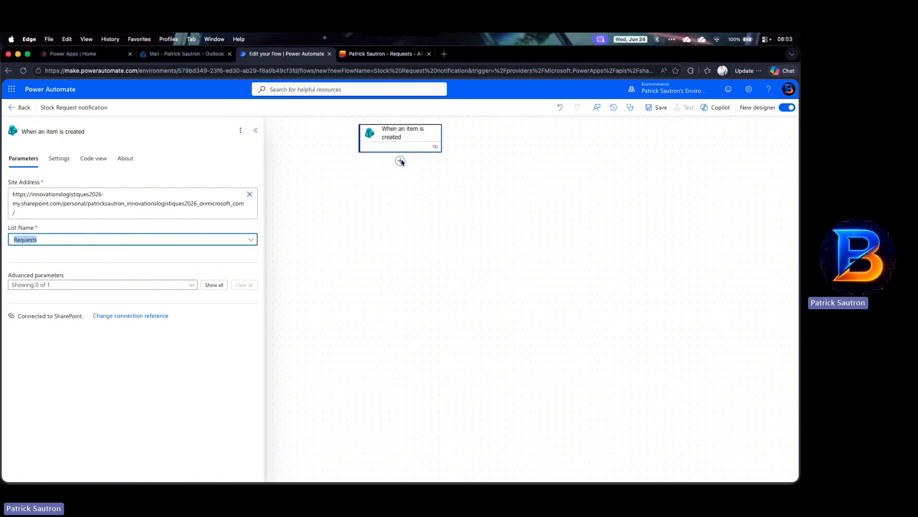
{"action": "left_click", "coordinate": [401, 161]}
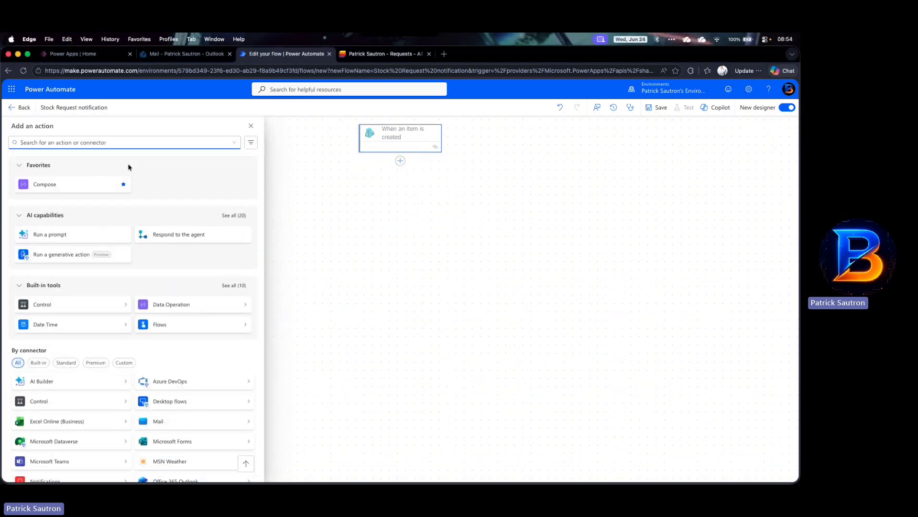
{"action": "type", "text": "int"}
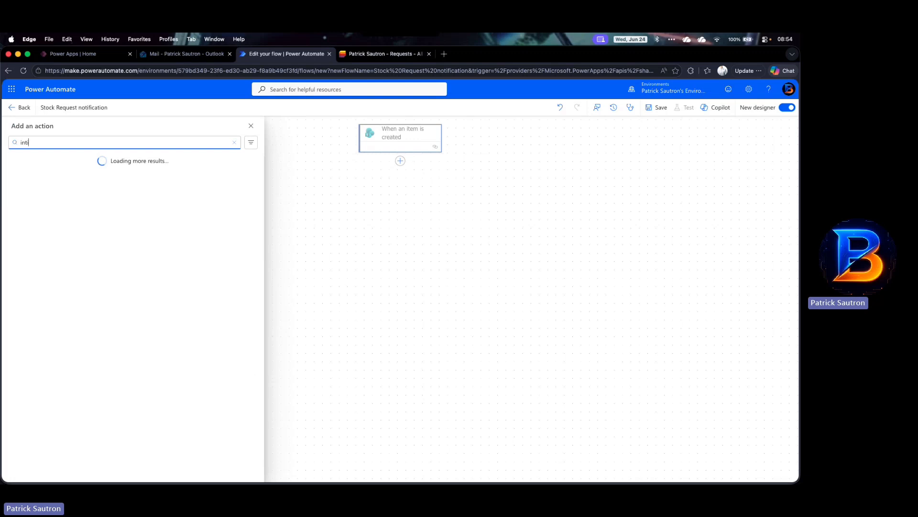
{"action": "key", "text": "BackSpace"}
{"action": "type", "text": "iutializ"}
{"action": "key", "text": "BackSpace"}
{"action": "key", "text": "BackSpace"}
{"action": "key", "text": "BackSpace"}
{"action": "key", "text": "BackSpace"}
{"action": "key", "text": "BackSpace"}
{"action": "key", "text": "BackSpace"}
{"action": "key", "text": "BackSpace"}
{"action": "type", "text": "tialiae va"}
{"action": "key", "text": "BackSpace"}
{"action": "key", "text": "BackSpace"}
{"action": "key", "text": "BackSpace"}
{"action": "key", "text": "BackSpace"}
{"action": "key", "text": "BackSpace"}
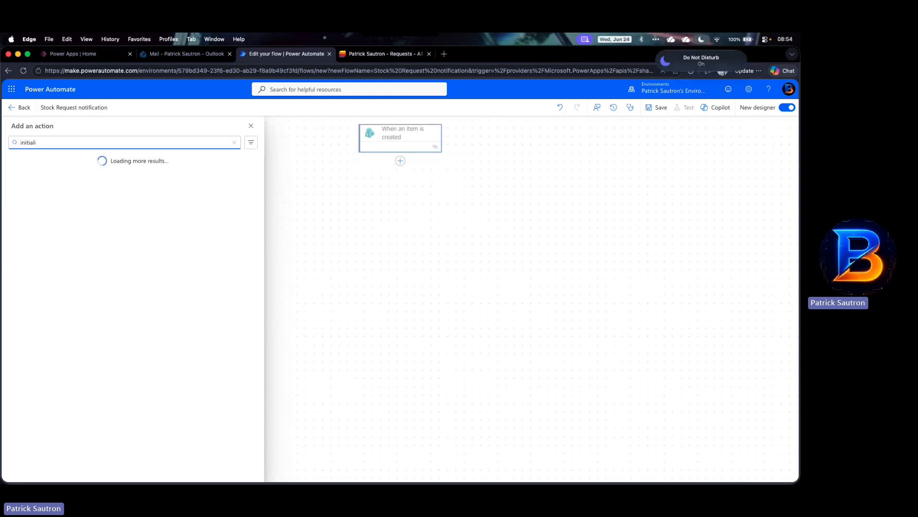
{"action": "type", "text": "ze vari"}
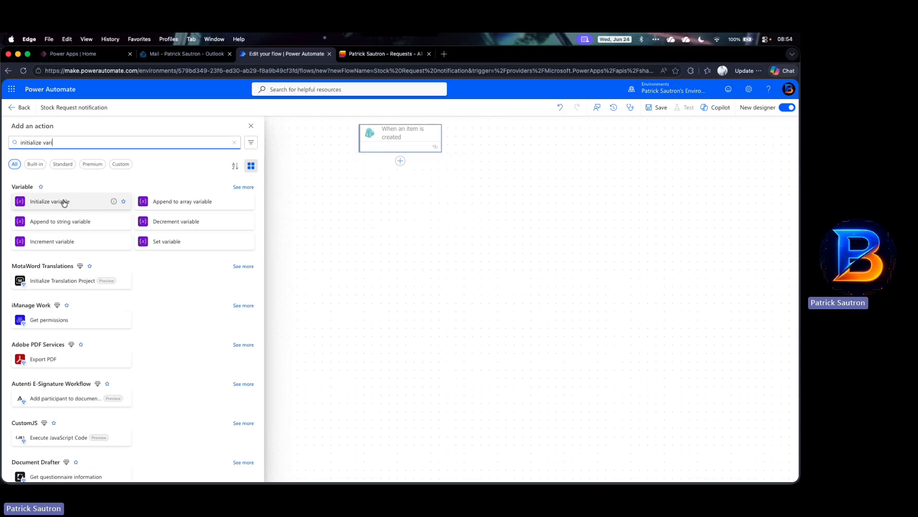
{"action": "left_click", "coordinate": [61, 201]}
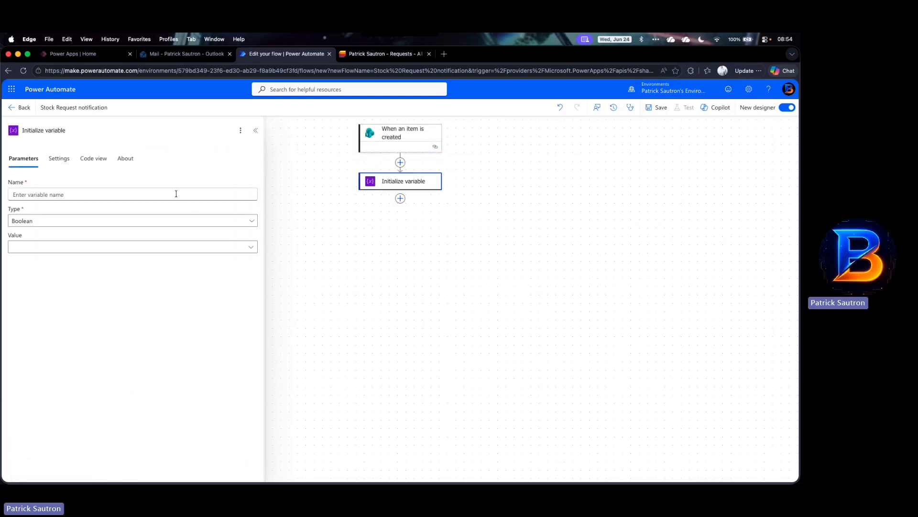
Step: Name the new variable varEmail and set its type to String
{"action": "left_click", "coordinate": [176, 194]}
{"action": "type", "text": "var"}
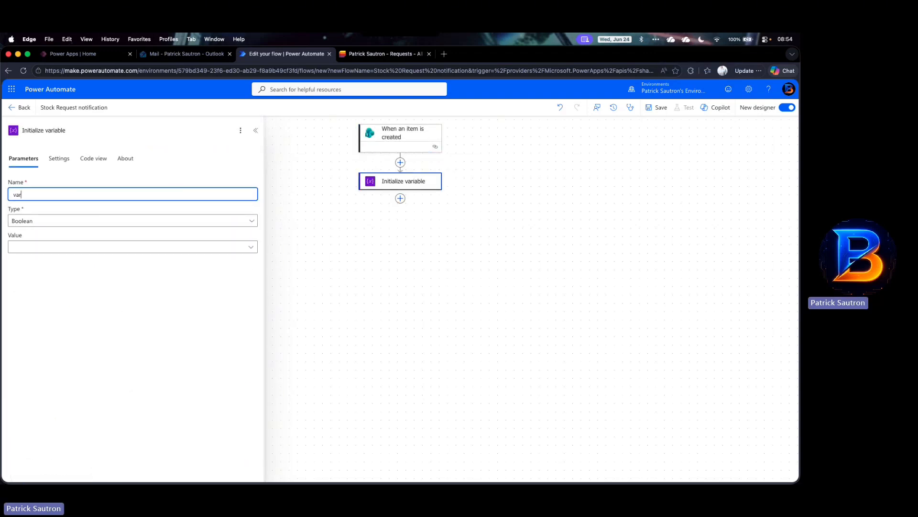
{"action": "type", "text": "Email"}
{"action": "left_click", "coordinate": [184, 222]}
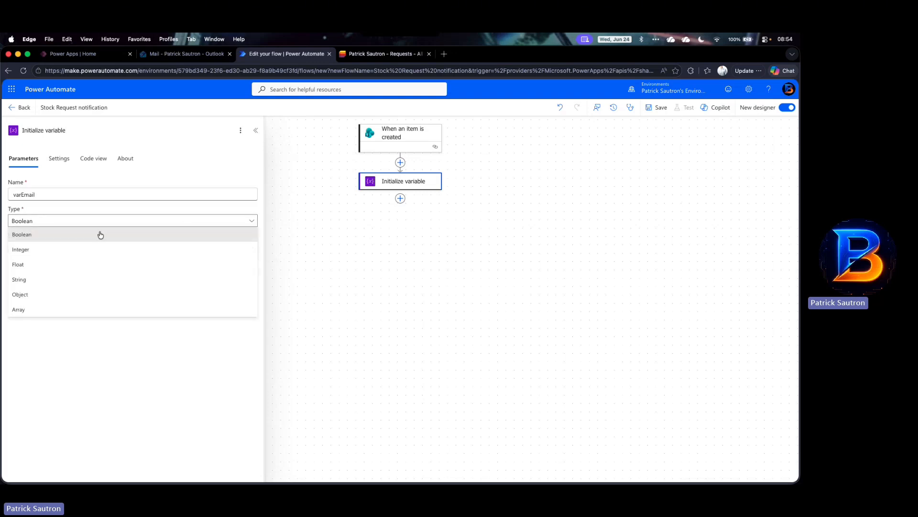
{"action": "left_click", "coordinate": [26, 280]}
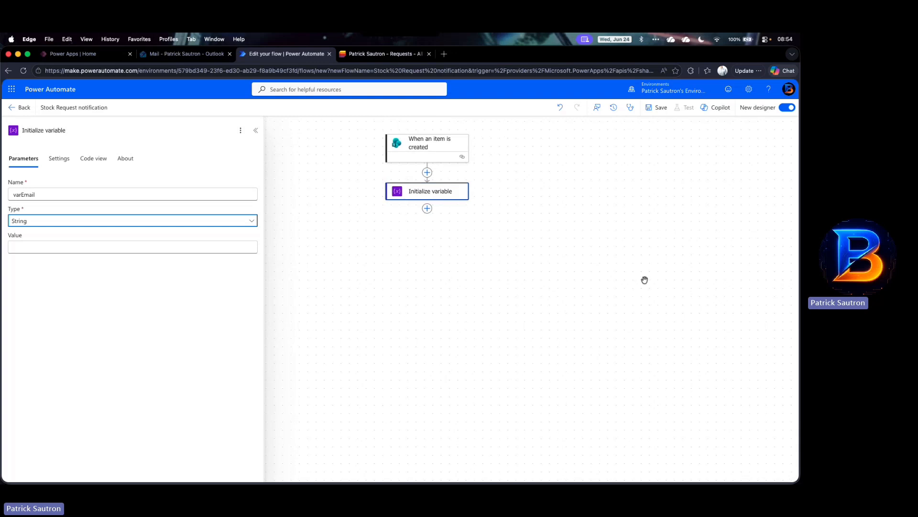
Step: Add a Switch action below the Initialize variable step by searching for switch
{"action": "left_click", "coordinate": [427, 208]}
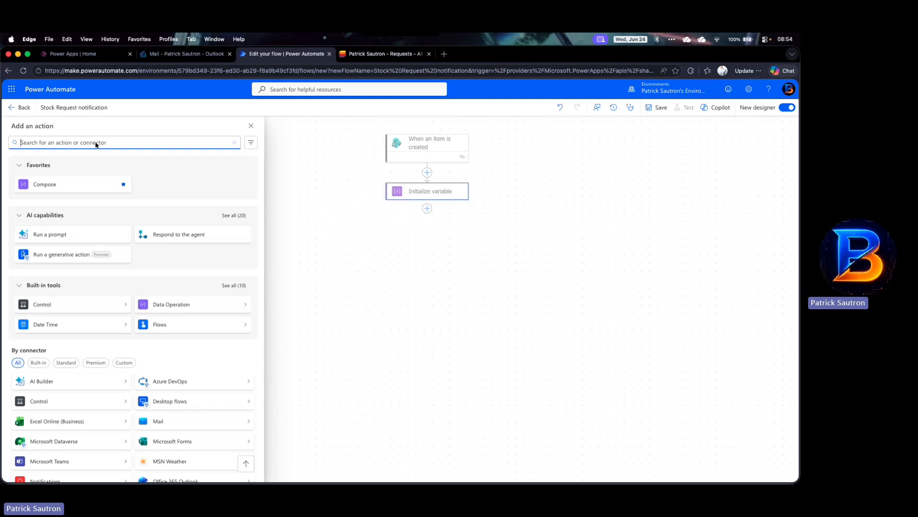
{"action": "type", "text": "switch"}
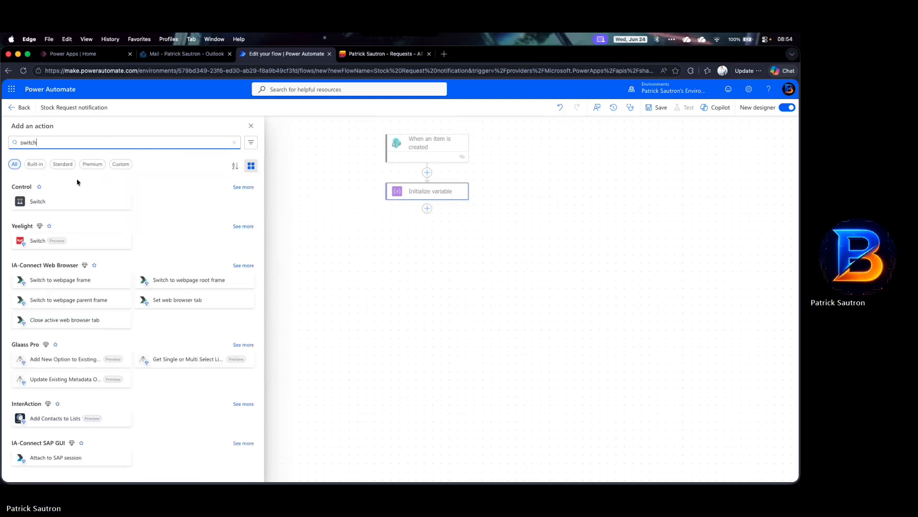
{"action": "left_click", "coordinate": [56, 200]}
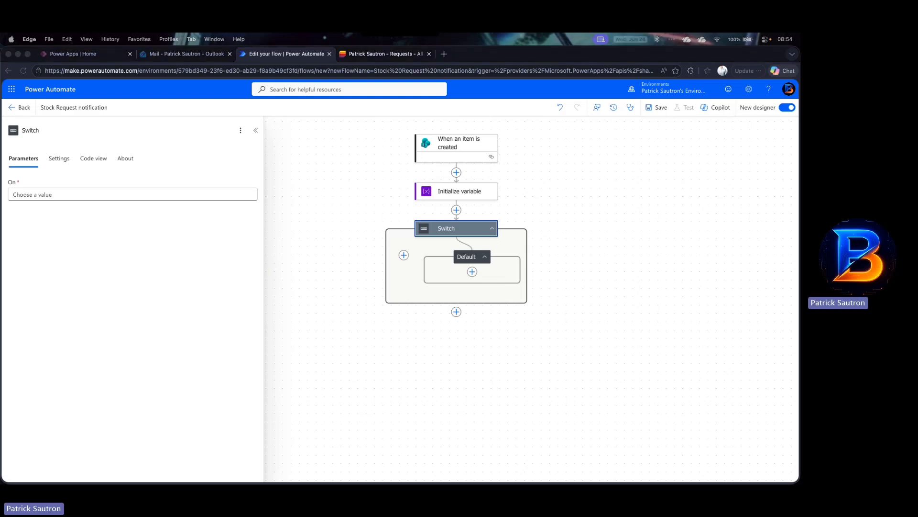
Step: Set the Switch's On field to the trigger's WarehouseLocation Value dynamic content
{"action": "left_click", "coordinate": [172, 192]}
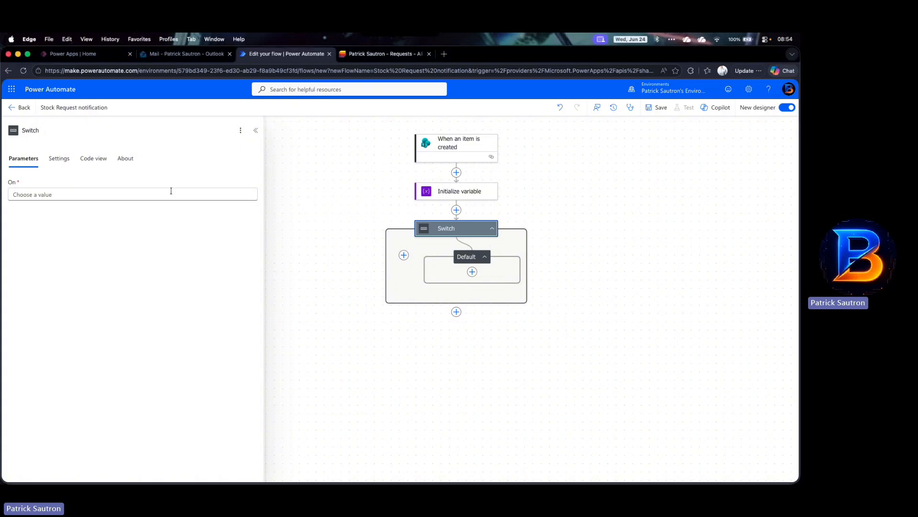
{"action": "left_click", "coordinate": [165, 194]}
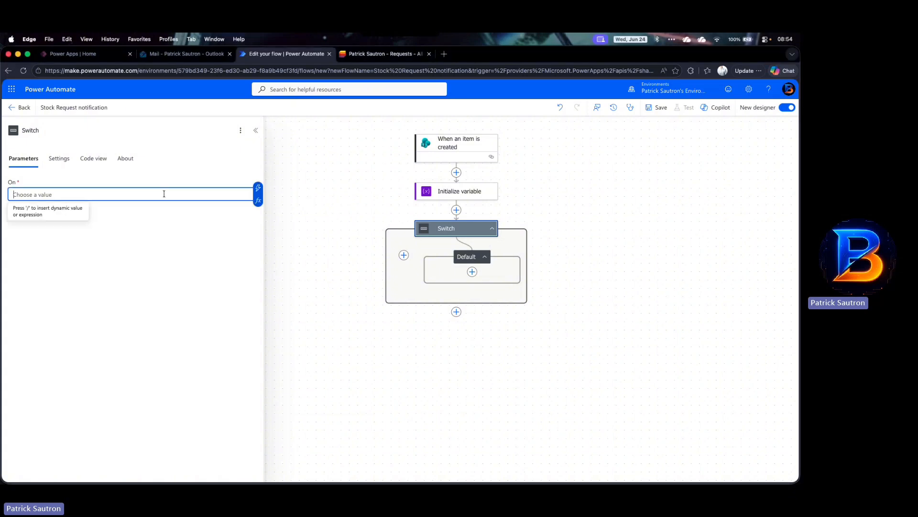
{"action": "left_click", "coordinate": [259, 188]}
{"action": "type", "text": "warehouse"}
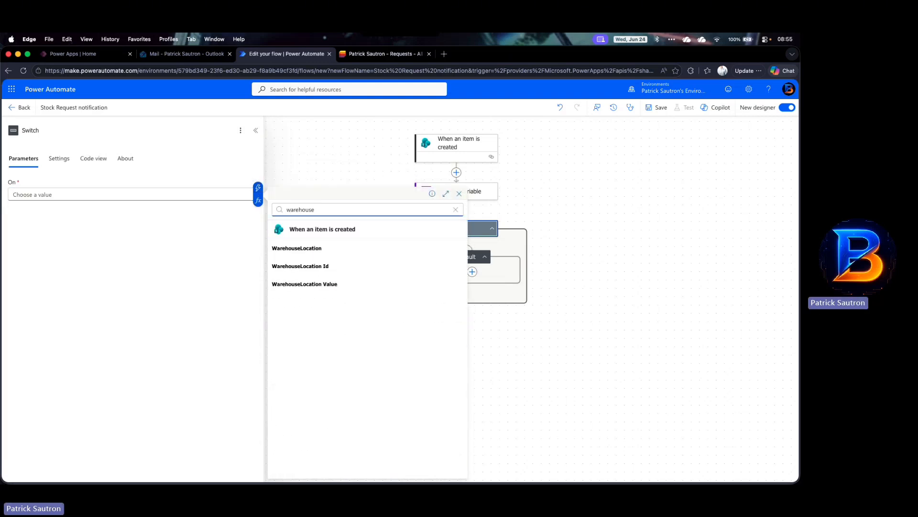
{"action": "left_click", "coordinate": [314, 284]}
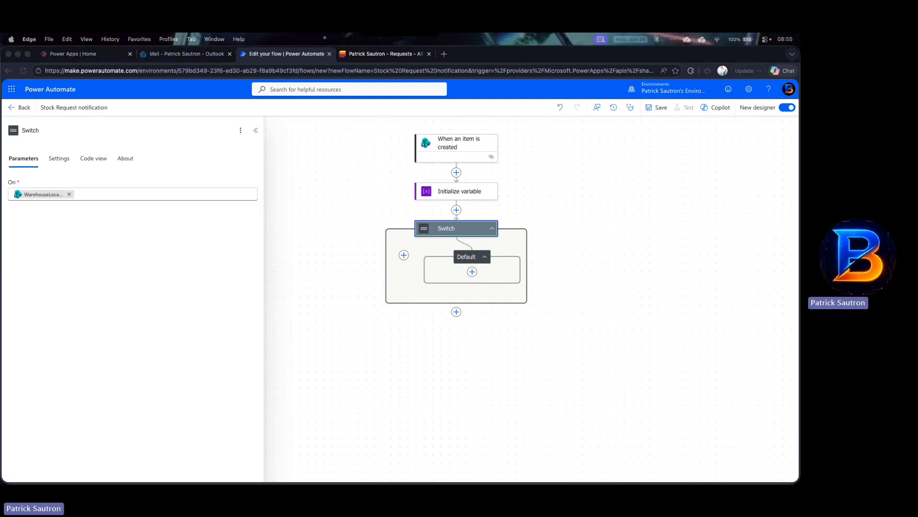
Step: Add a case to the Switch, rename it Case London, and set its Equals value to London
{"action": "left_click", "coordinate": [553, 244]}
{"action": "left_click", "coordinate": [402, 285]}
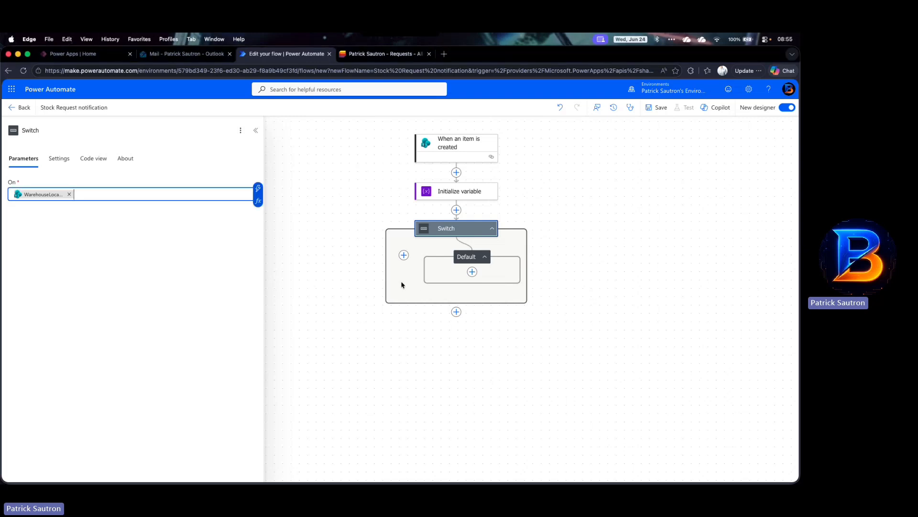
{"action": "left_click", "coordinate": [404, 255]}
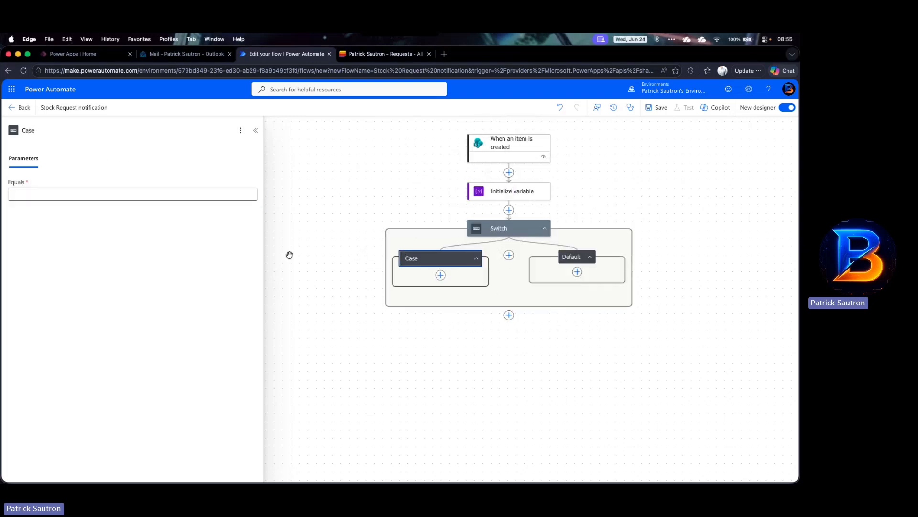
{"action": "left_click", "coordinate": [424, 262]}
{"action": "left_click", "coordinate": [68, 131]}
{"action": "type", "text": ")"}
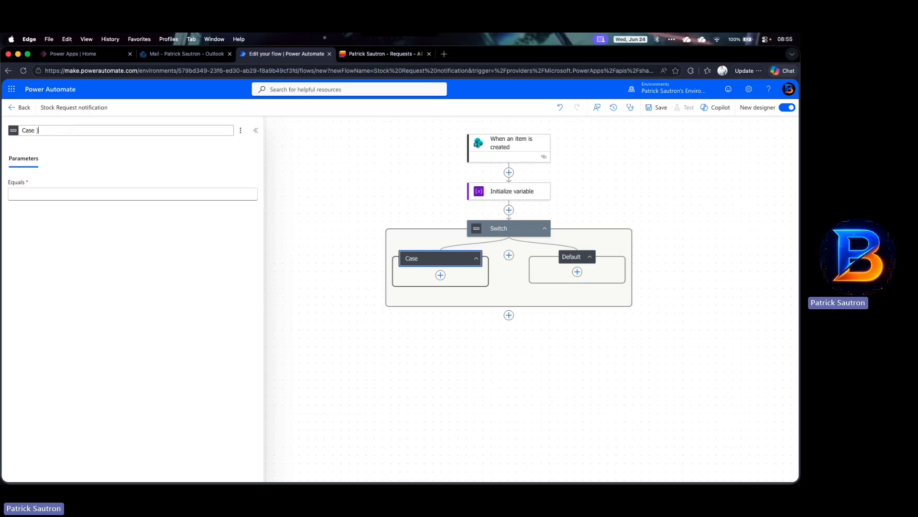
{"action": "type", "text": " London"}
{"action": "key", "text": "BackSpace"}
{"action": "key", "text": "BackSpace"}
{"action": "key", "text": "BackSpace"}
{"action": "key", "text": "BackSpace"}
{"action": "key", "text": "BackSpace"}
{"action": "type", "text": "London"}
{"action": "left_click", "coordinate": [57, 194]}
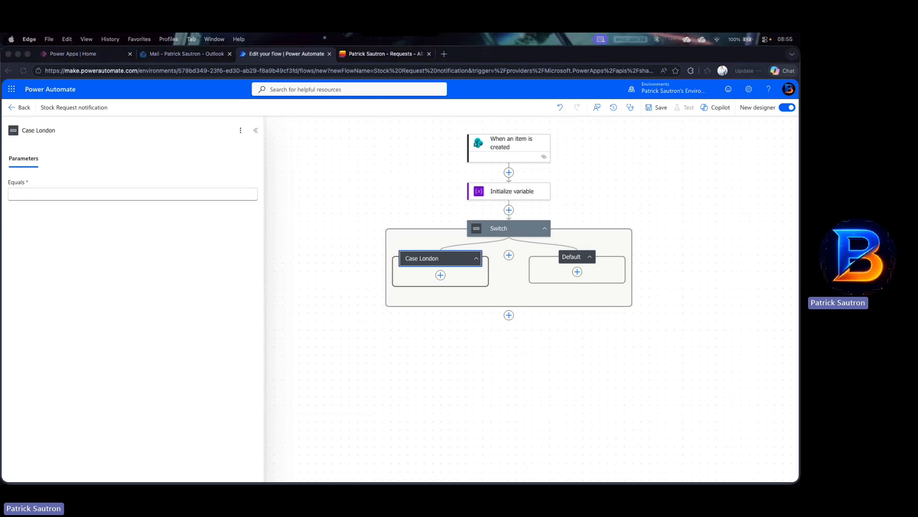
{"action": "left_click", "coordinate": [114, 191]}
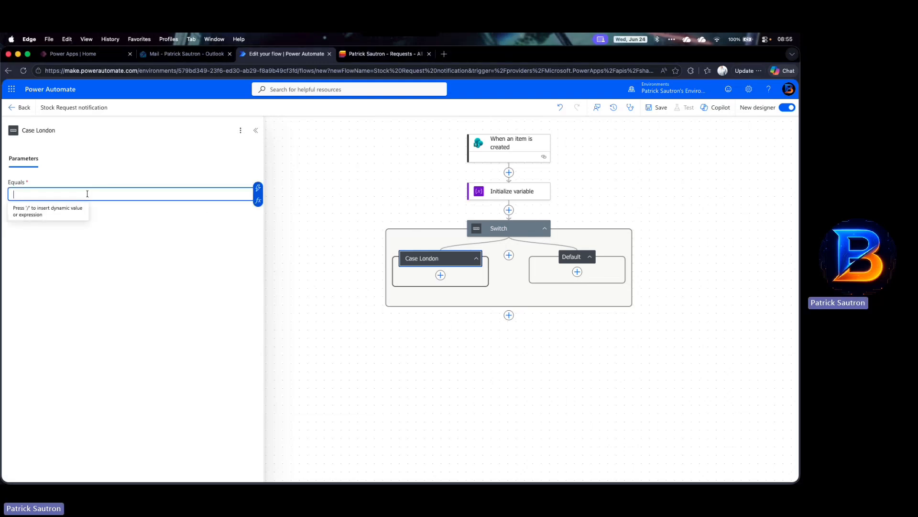
{"action": "type", "text": "London"}
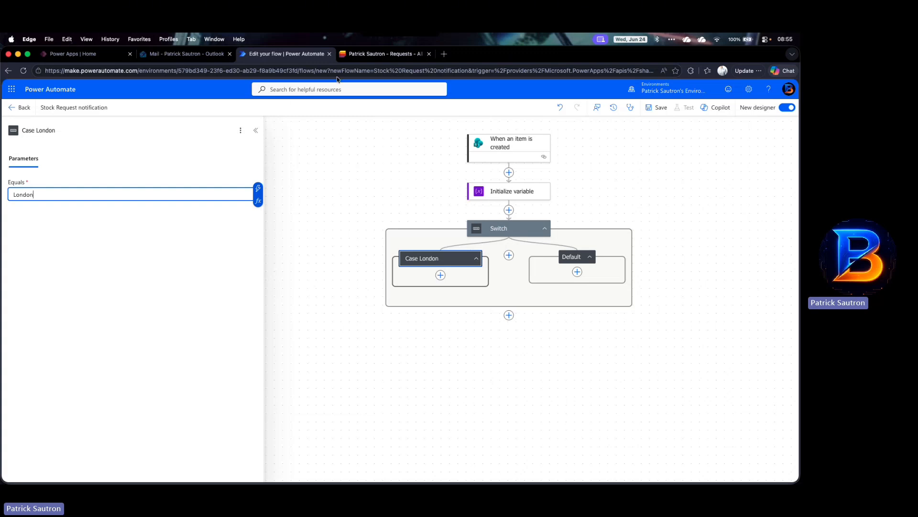
Step: Open the Warehouse Locations list in the Lists tab to review the location names, then return to the flow
{"action": "left_click", "coordinate": [378, 53]}
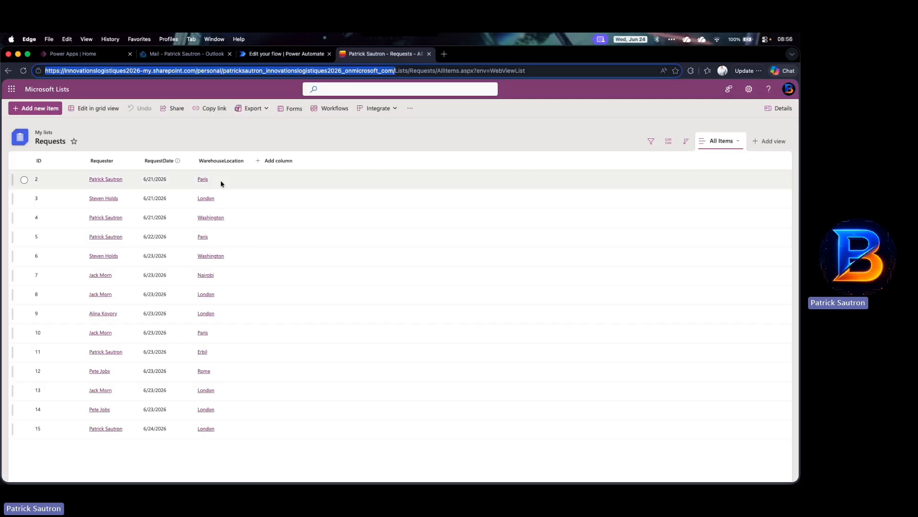
{"action": "left_click", "coordinate": [43, 90]}
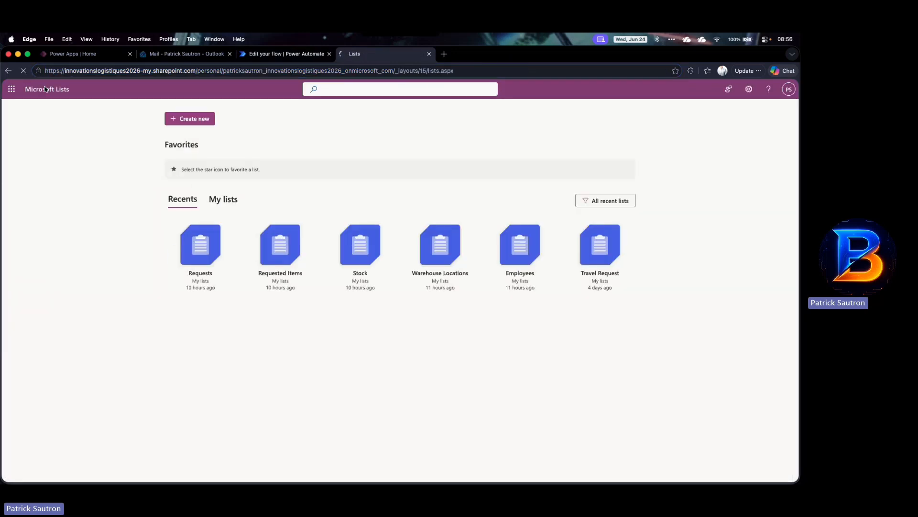
{"action": "left_click", "coordinate": [439, 253]}
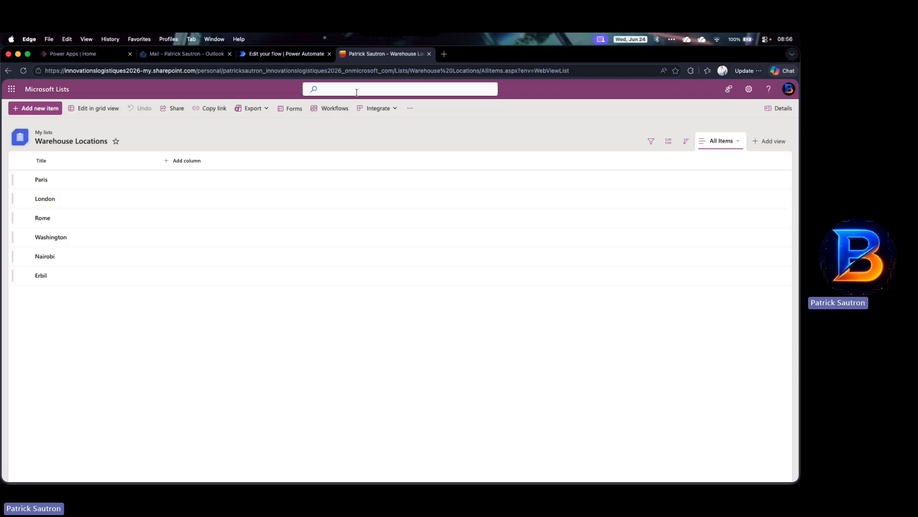
{"action": "left_click", "coordinate": [285, 57]}
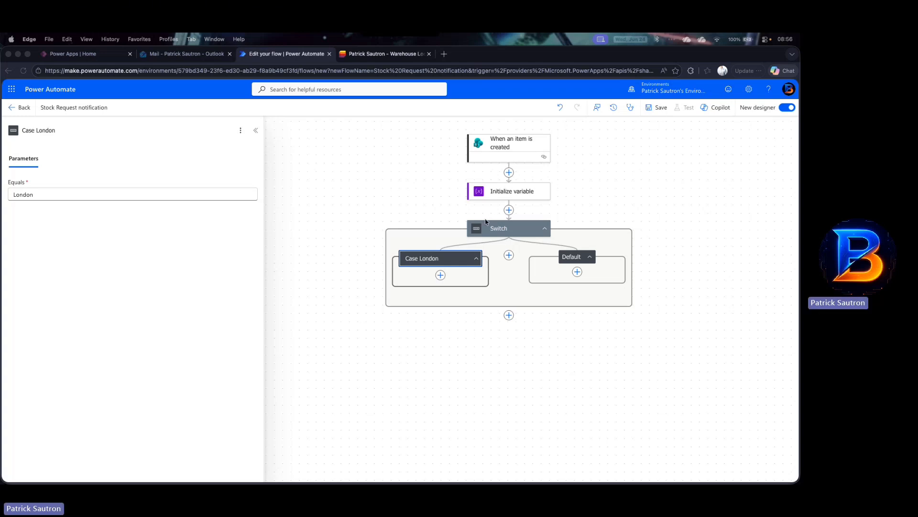
Step: Add a Set variable action inside Case London by searching for set variable
{"action": "left_click", "coordinate": [440, 276]}
{"action": "left_click", "coordinate": [440, 276]}
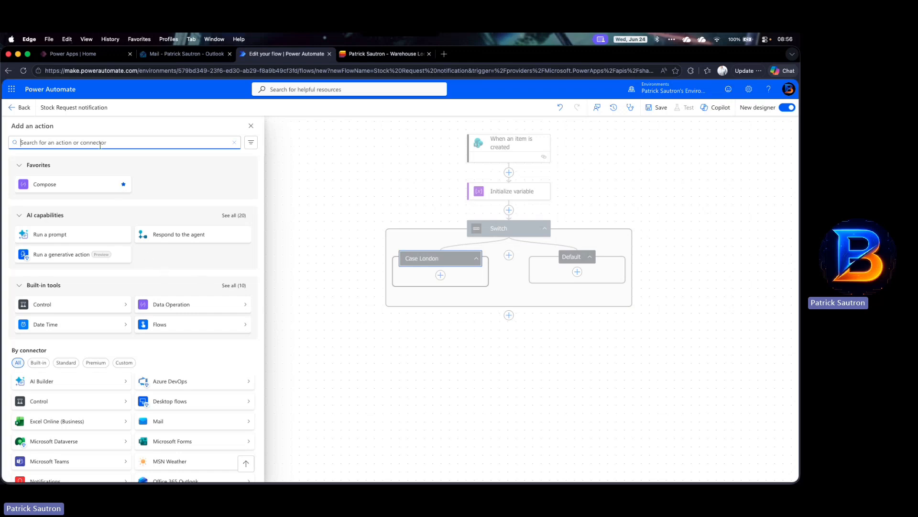
{"action": "type", "text": "set"}
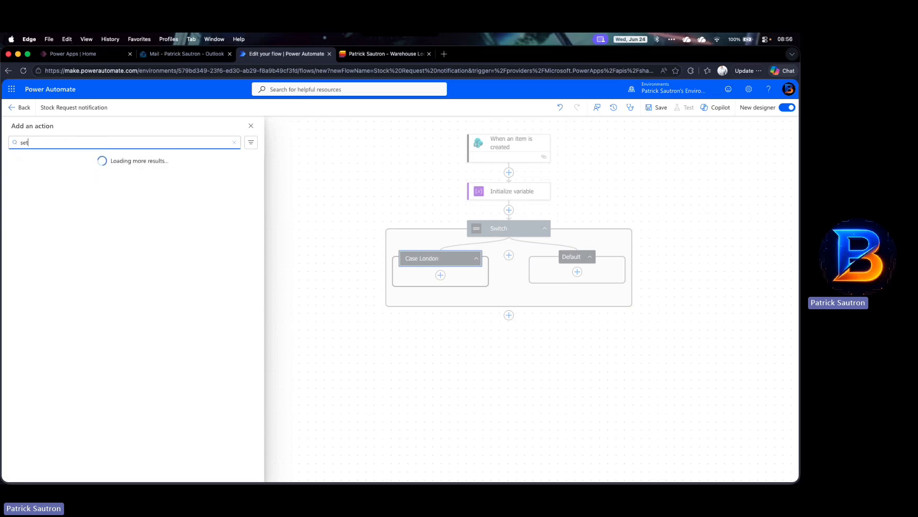
{"action": "type", "text": " variable"}
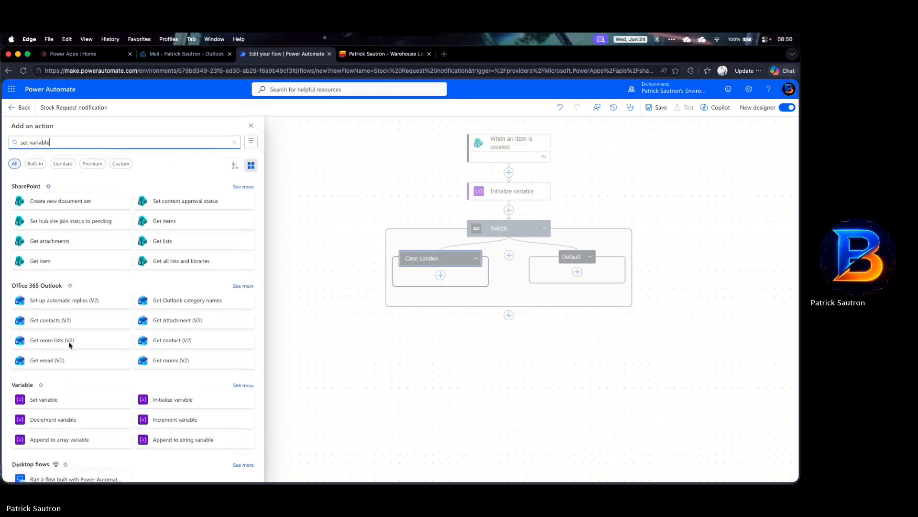
{"action": "scroll", "coordinate": [70, 349], "scroll_direction": "down", "scroll_amount": 2}
{"action": "left_click", "coordinate": [123, 352]}
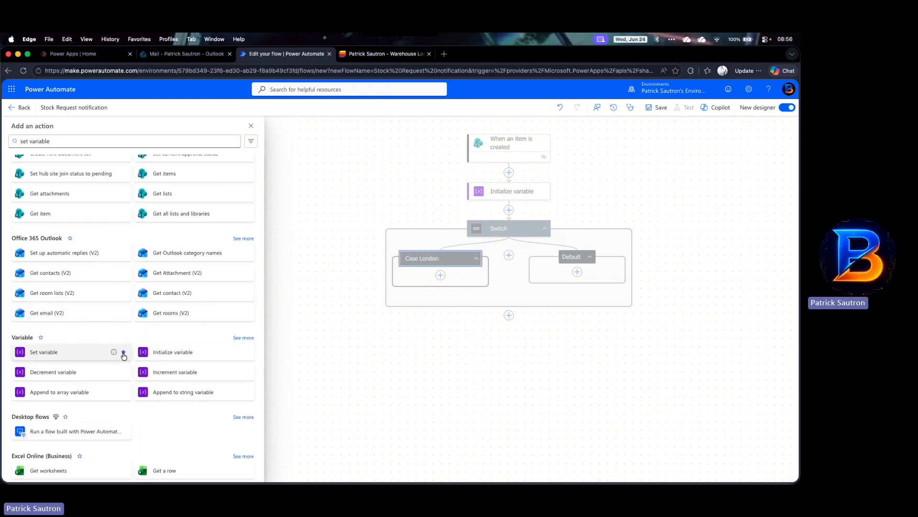
{"action": "left_click", "coordinate": [89, 354]}
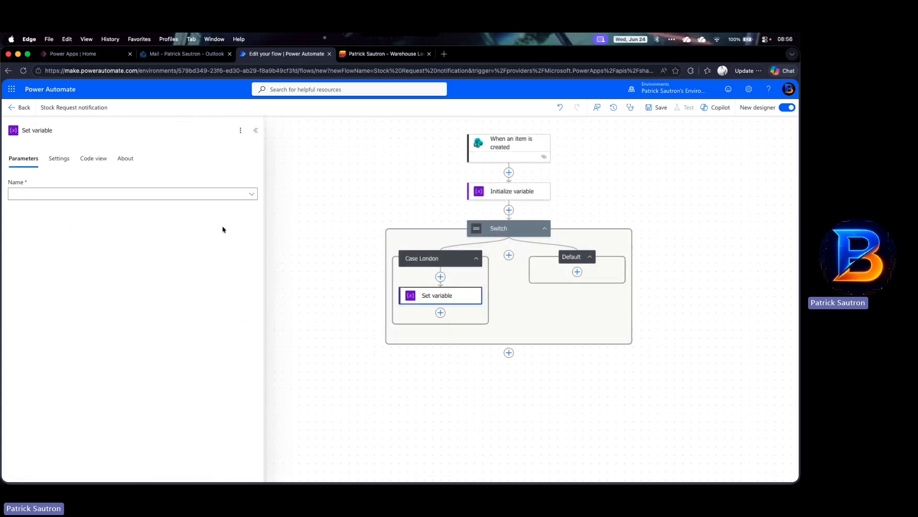
Step: Set the variable to varEmail and paste the recipient's e-mail address as its value
{"action": "left_click", "coordinate": [251, 194]}
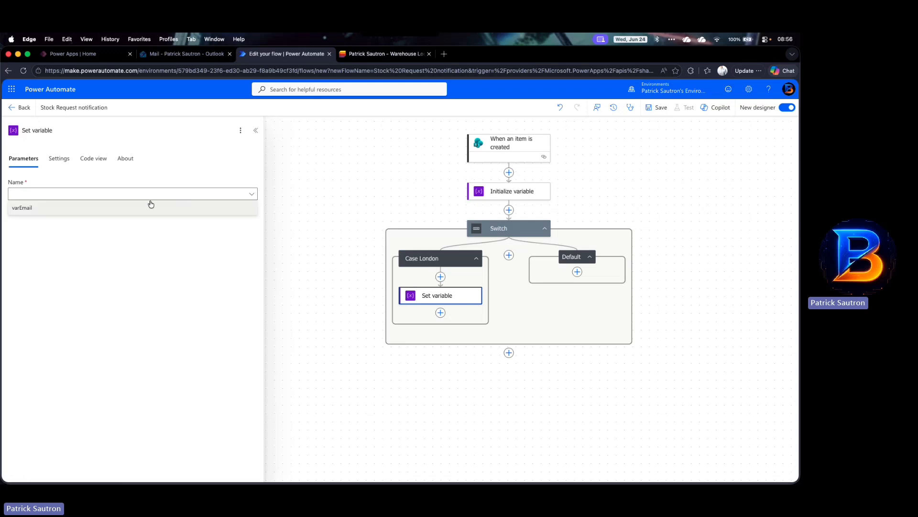
{"action": "left_click", "coordinate": [31, 206]}
{"action": "left_click", "coordinate": [30, 220]}
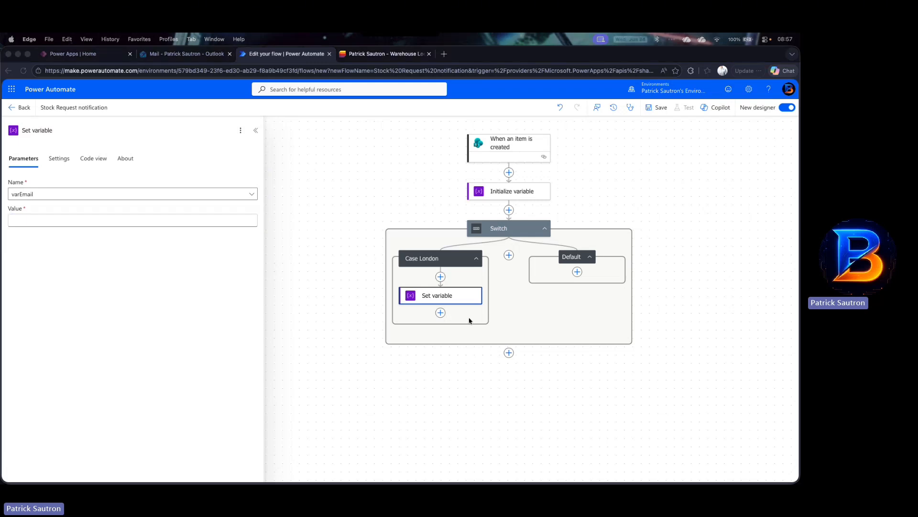
{"action": "left_click", "coordinate": [54, 219]}
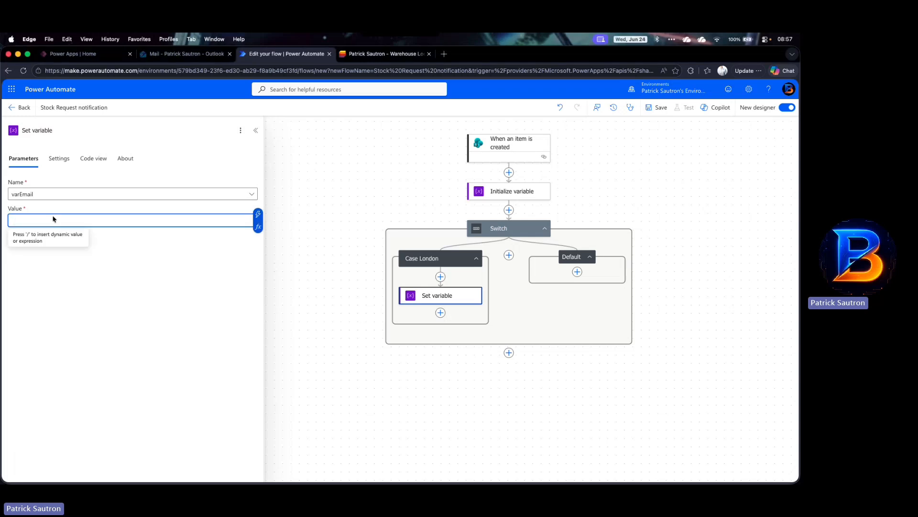
{"action": "key", "text": "super+v"}
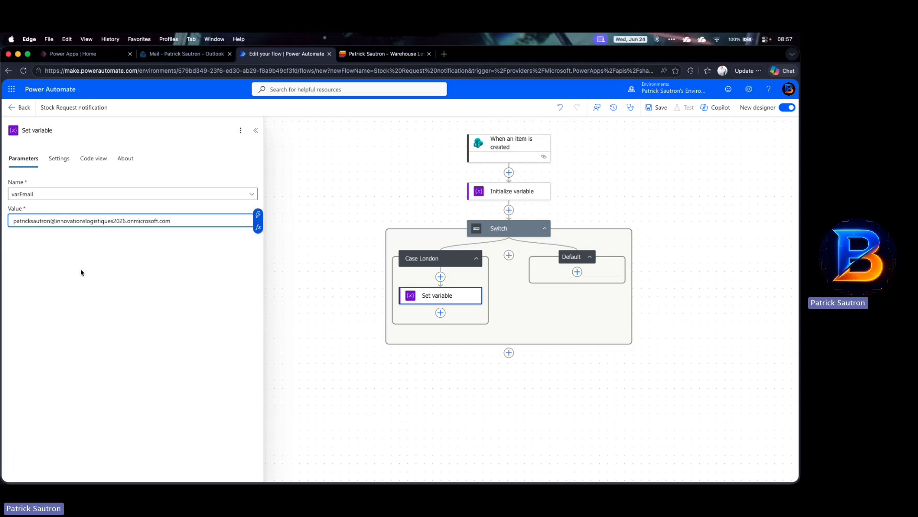
{"action": "key", "text": "super+l"}
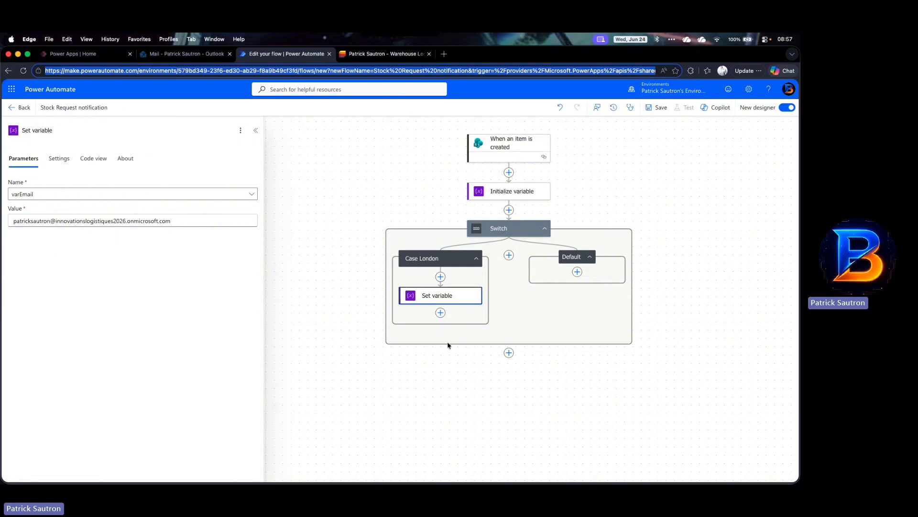
Step: Add a second case named Case Paris with its Equals value set to Paris
{"action": "left_click", "coordinate": [510, 257]}
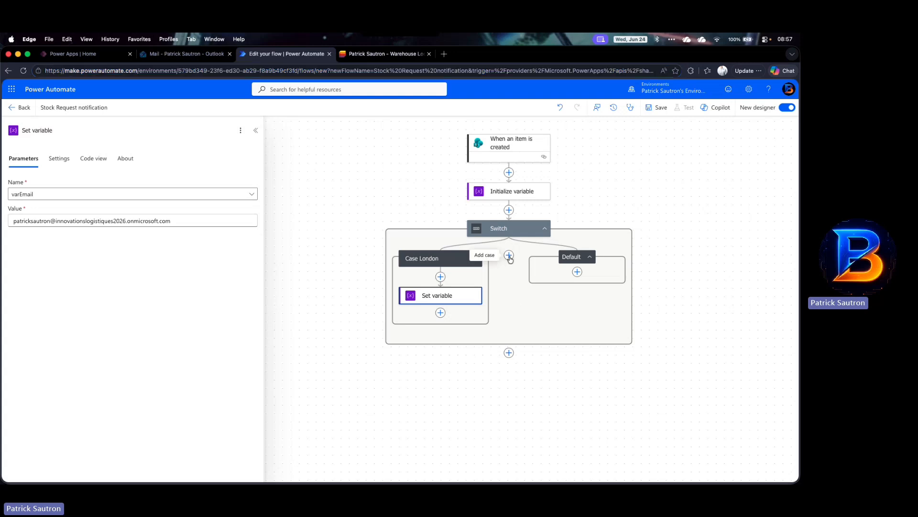
{"action": "left_click", "coordinate": [509, 255]}
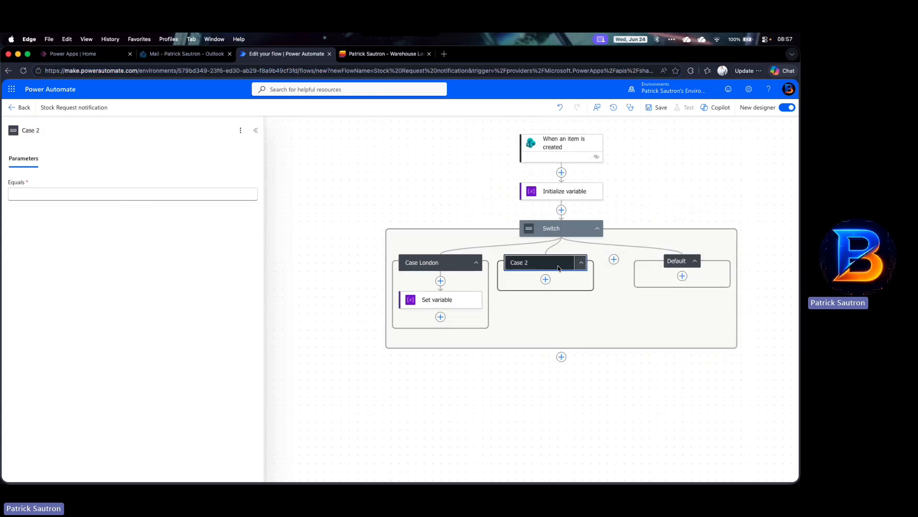
{"action": "left_click", "coordinate": [90, 129]}
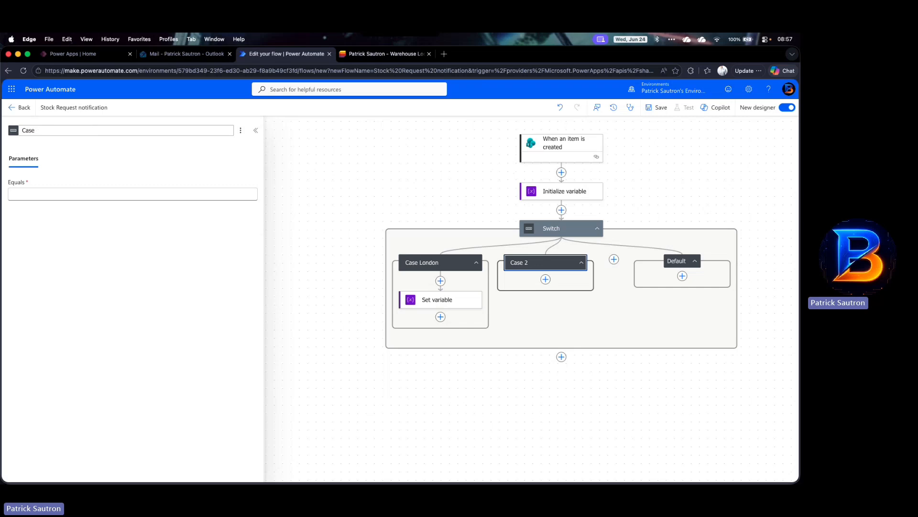
{"action": "type", "text": "Paris"}
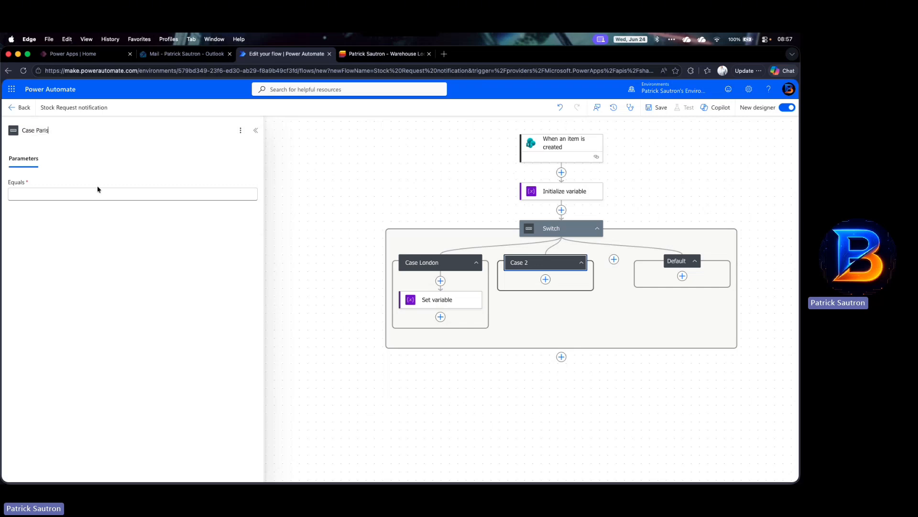
{"action": "left_click", "coordinate": [95, 194]}
{"action": "type", "text": "Paris"}
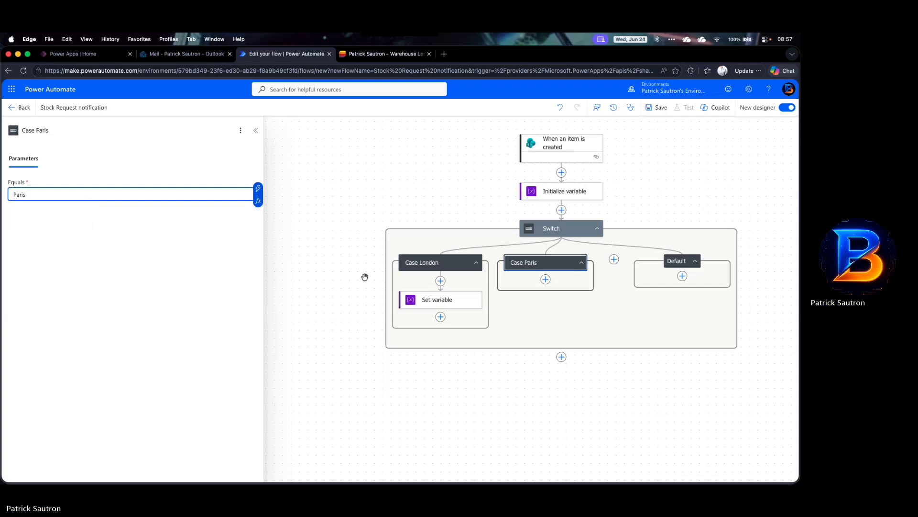
Step: Add a Set variable action inside Case Paris, choose varEmail and paste the recipient's e-mail address as its value
{"action": "left_click", "coordinate": [545, 279]}
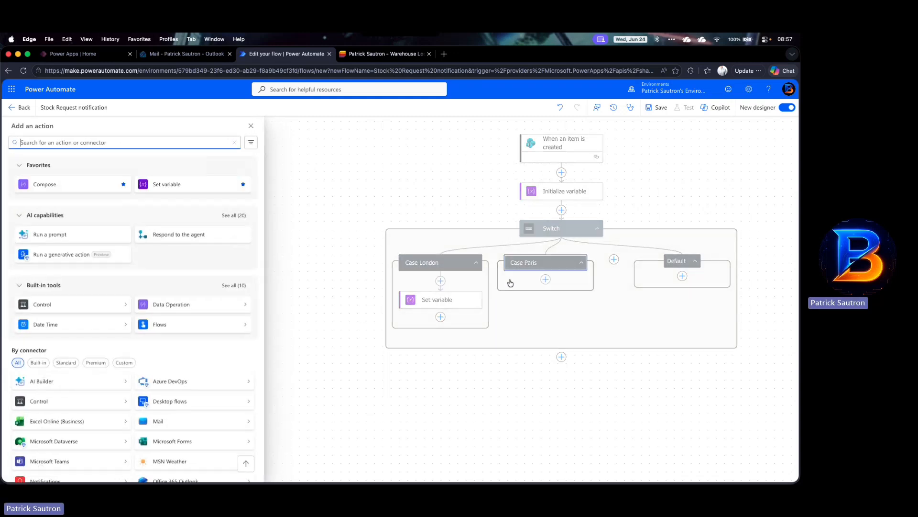
{"action": "left_click", "coordinate": [189, 187]}
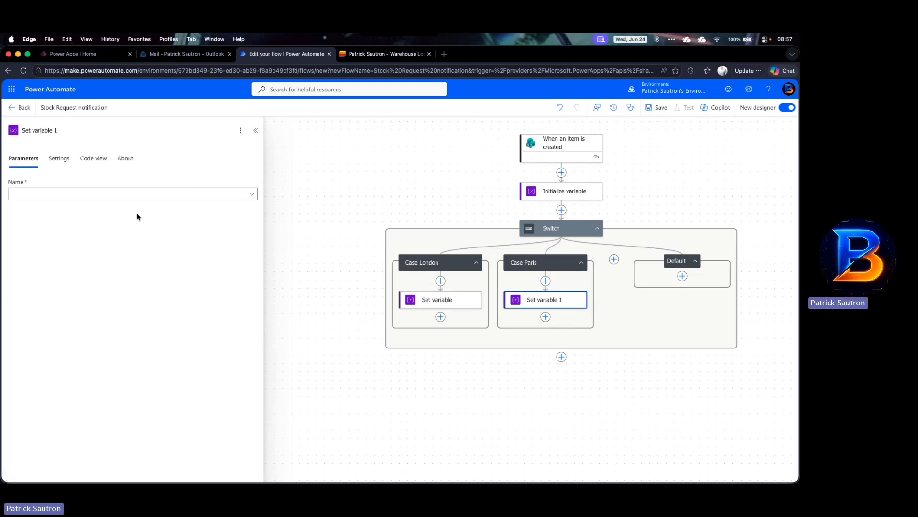
{"action": "left_click", "coordinate": [91, 193]}
{"action": "left_click", "coordinate": [65, 209]}
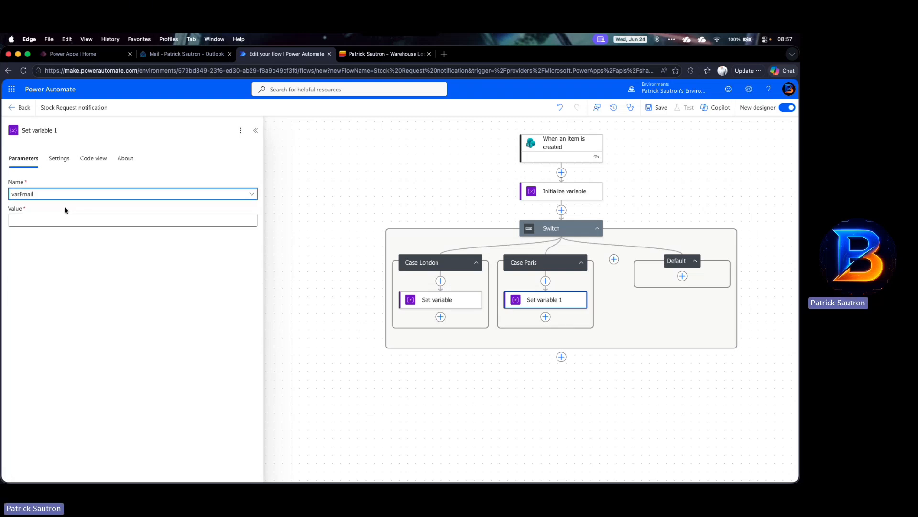
{"action": "left_click", "coordinate": [55, 220]}
{"action": "key", "text": "super+v"}
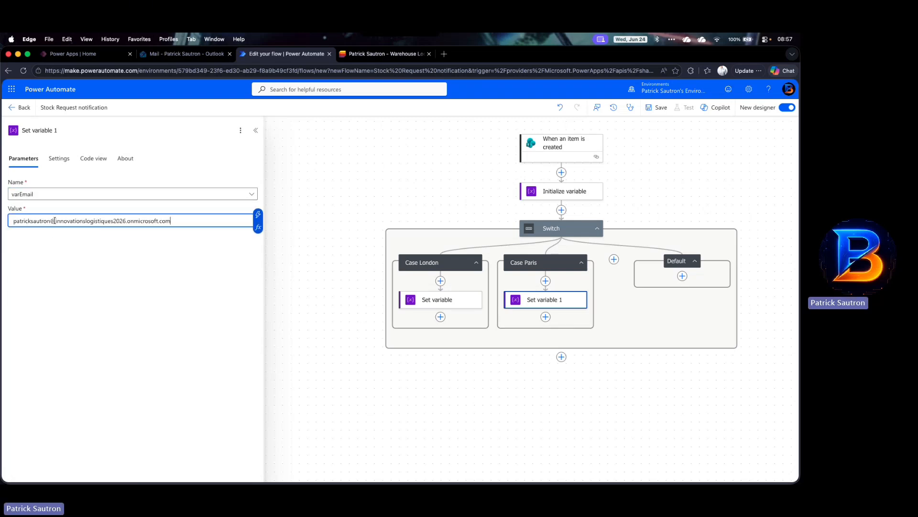
Step: Add a third case named Case Rome with its Equals value set to Rome
{"action": "scroll", "coordinate": [430, 390], "scroll_direction": "right", "scroll_amount": 3}
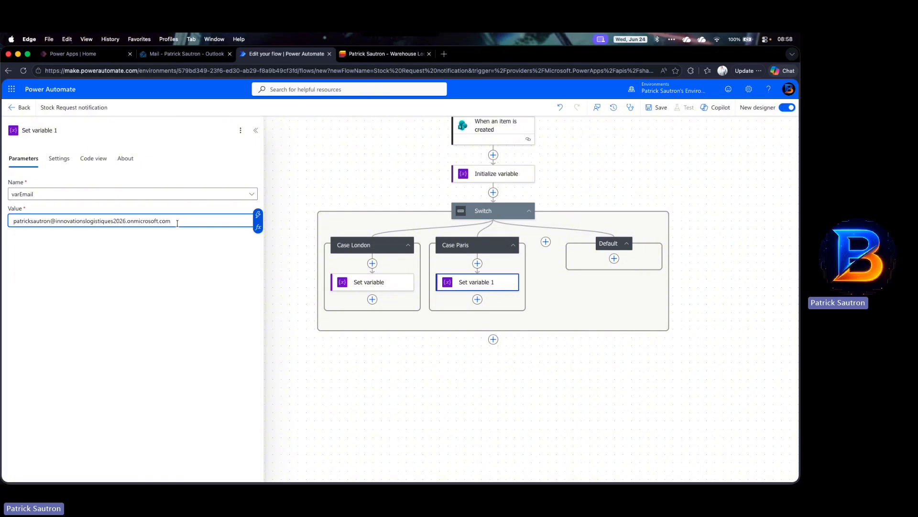
{"action": "left_click", "coordinate": [546, 242]}
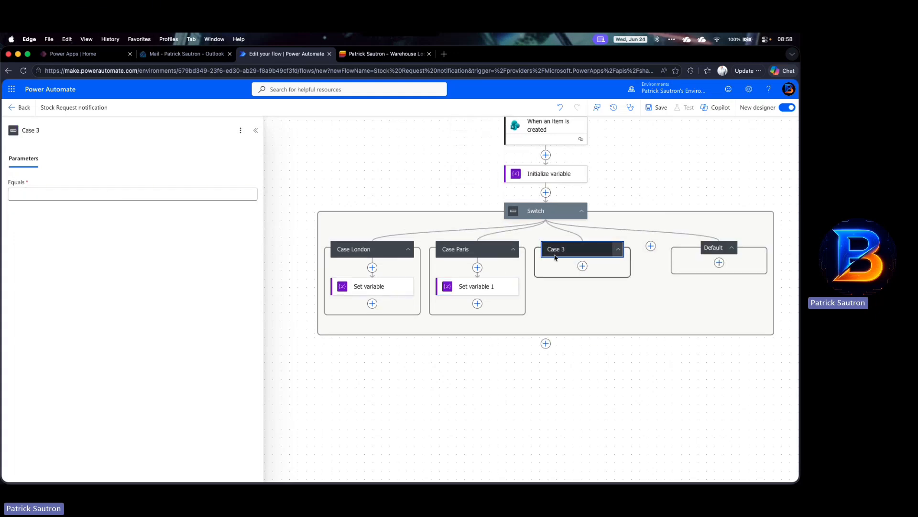
{"action": "scroll", "coordinate": [563, 253], "scroll_direction": "up", "scroll_amount": 3}
{"action": "left_click", "coordinate": [60, 132]}
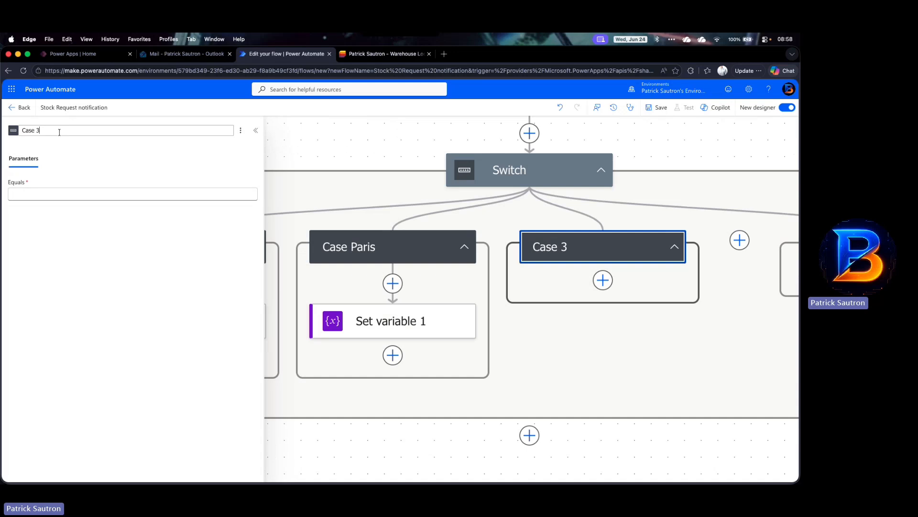
{"action": "type", "text": "Rome"}
{"action": "key", "text": "Tab"}
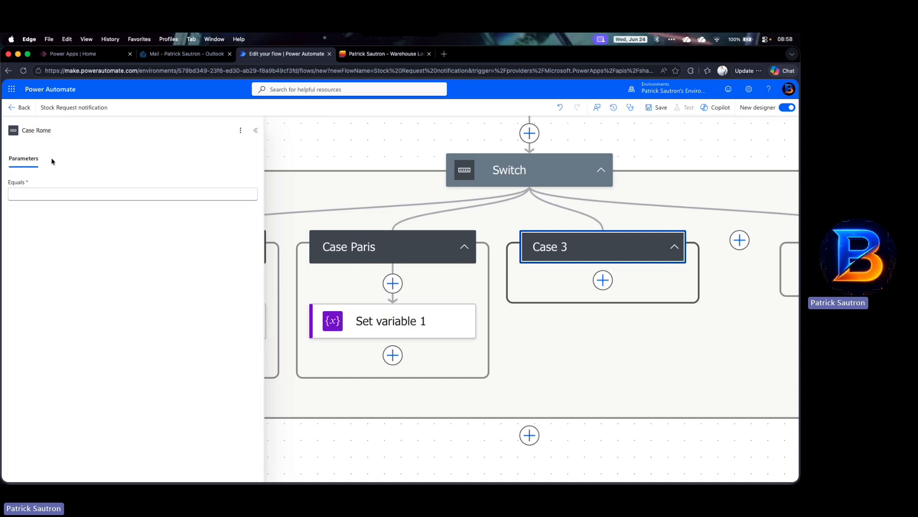
{"action": "left_click", "coordinate": [64, 197]}
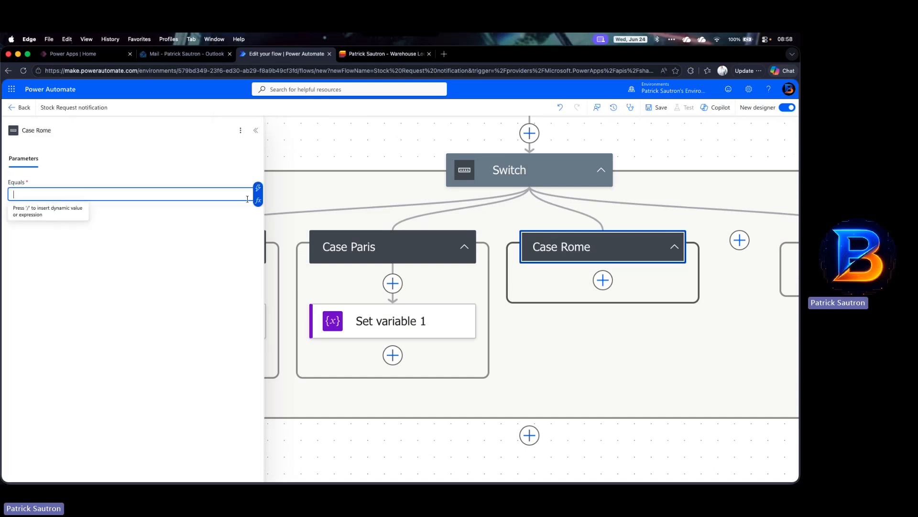
{"action": "type", "text": "Rome"}
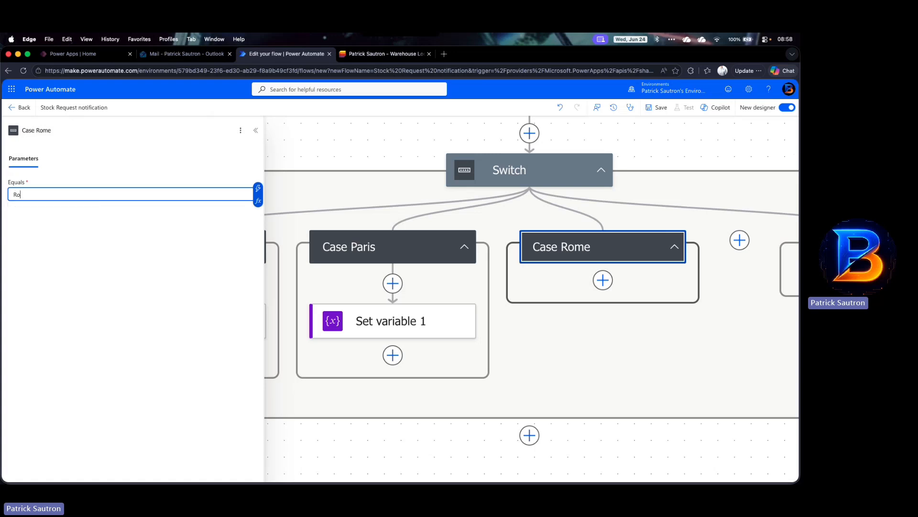
Step: Add a Set variable action inside Case Rome, choose varEmail and paste the recipient's e-mail address as its value
{"action": "left_click", "coordinate": [602, 281]}
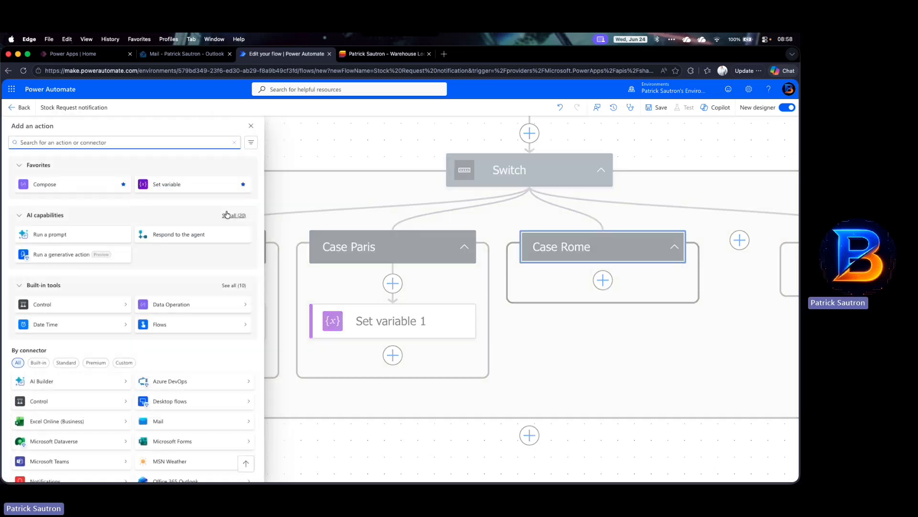
{"action": "left_click", "coordinate": [193, 184]}
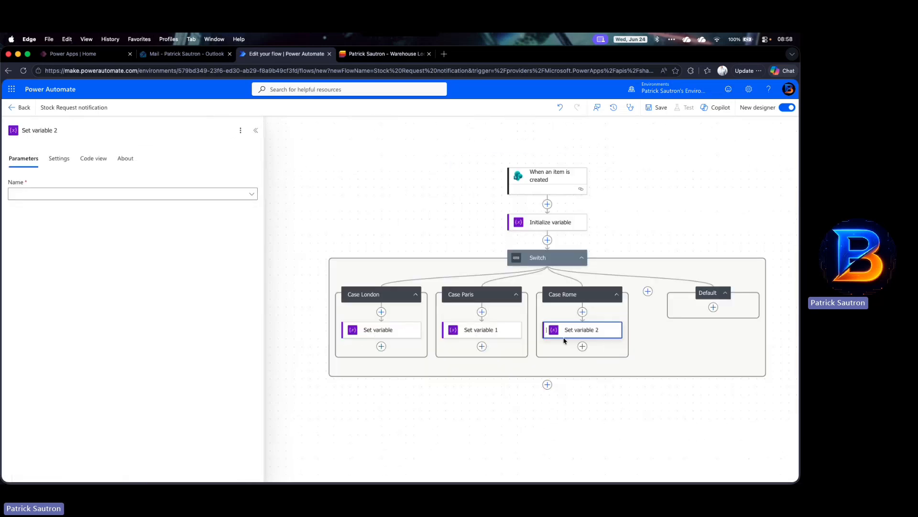
{"action": "left_click", "coordinate": [158, 194]}
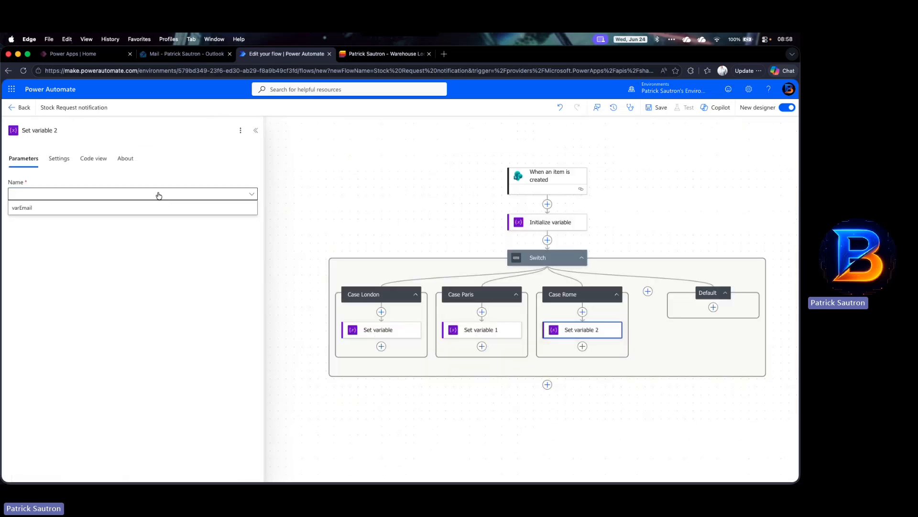
{"action": "left_click", "coordinate": [70, 208]}
{"action": "left_click", "coordinate": [61, 220]}
{"action": "key", "text": "super+v"}
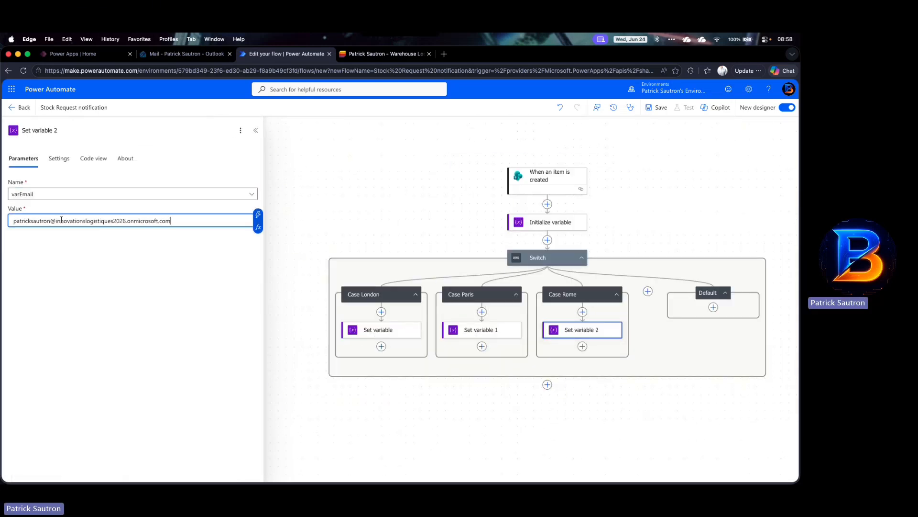
Step: Add a fourth case named Case Washington with its Equals value set to Washington
{"action": "left_click", "coordinate": [649, 292]}
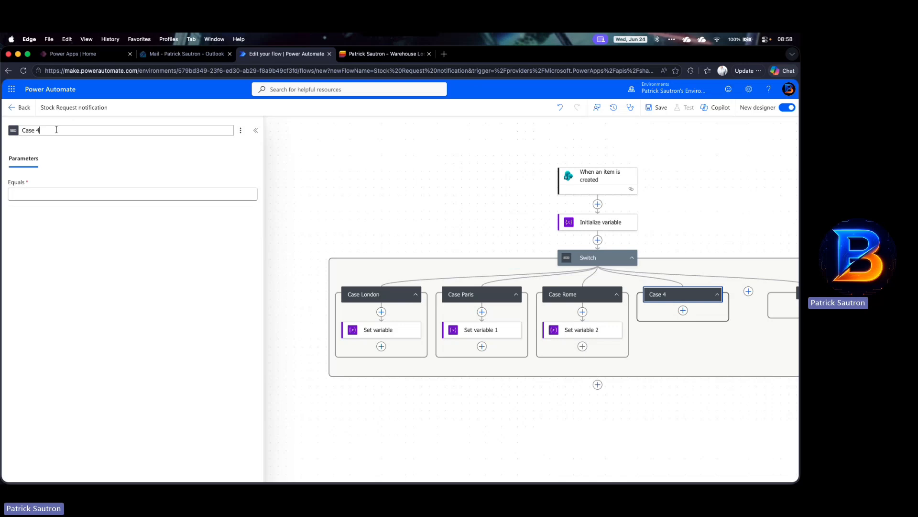
{"action": "type", "text": "Washingt"}
{"action": "type", "text": "o,"}
{"action": "type", "text": "n"}
{"action": "key", "text": "Return"}
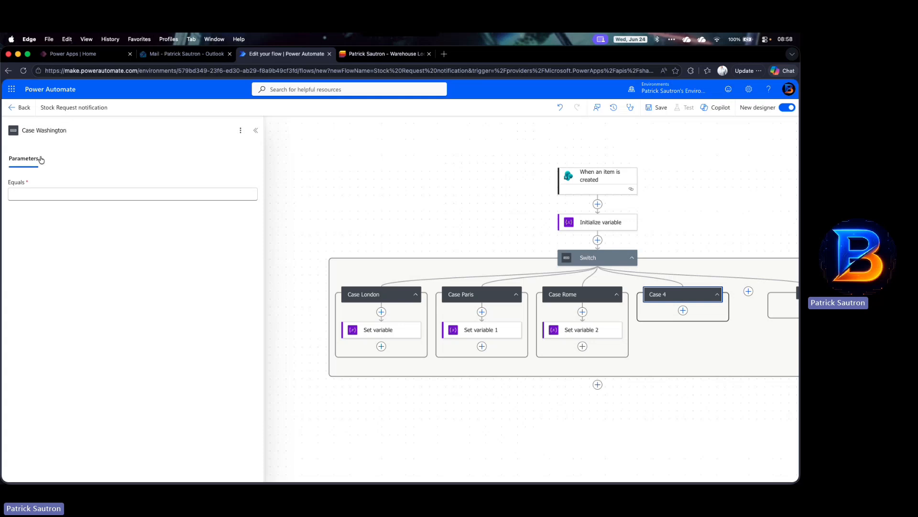
{"action": "left_click", "coordinate": [23, 191]}
{"action": "type", "text": "W"}
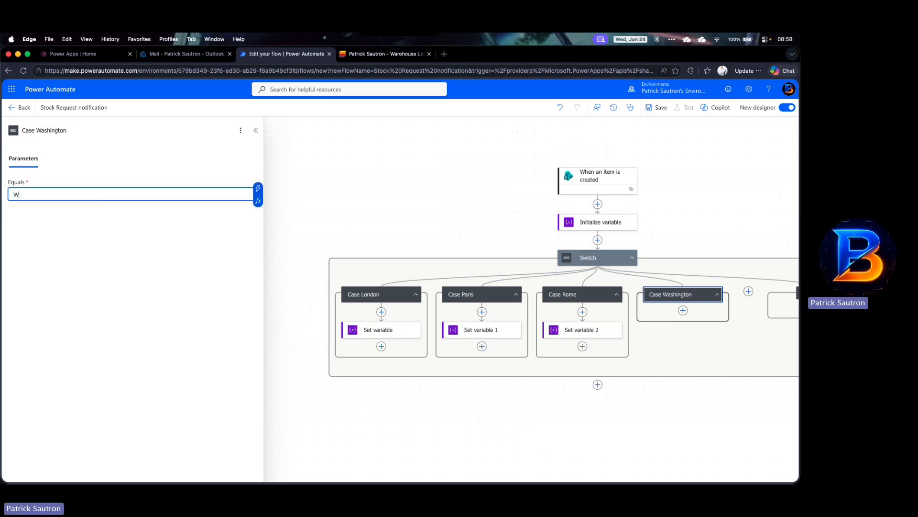
{"action": "type", "text": "ashington"}
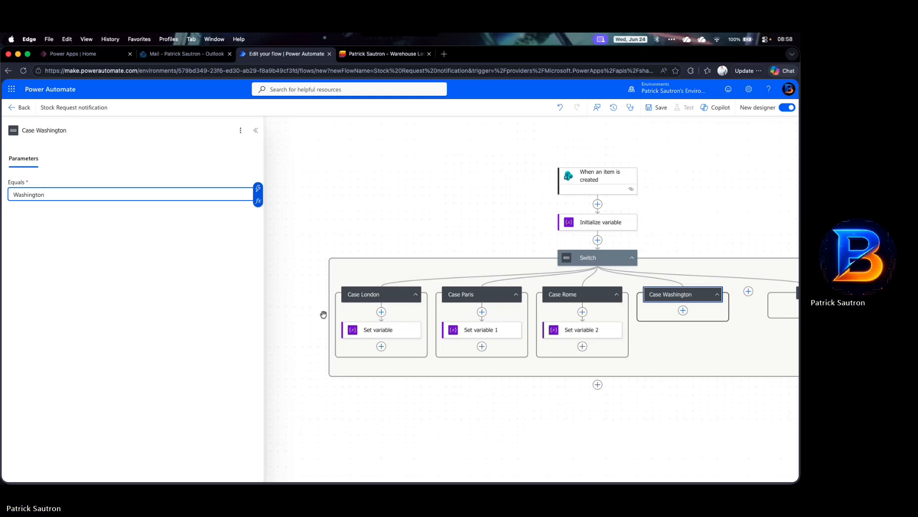
Step: Add a Set variable action inside Case Washington, choose varEmail and paste the recipient's e-mail address as its value
{"action": "left_click", "coordinate": [683, 311]}
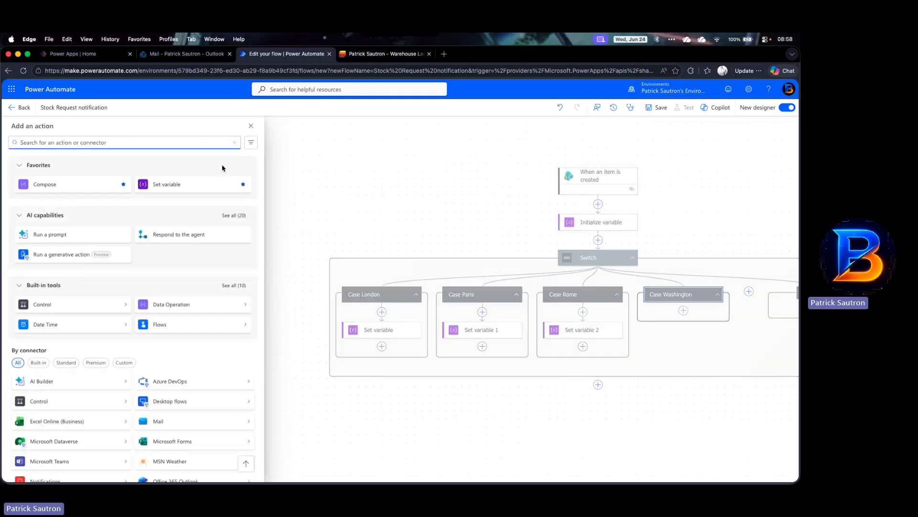
{"action": "left_click", "coordinate": [228, 182]}
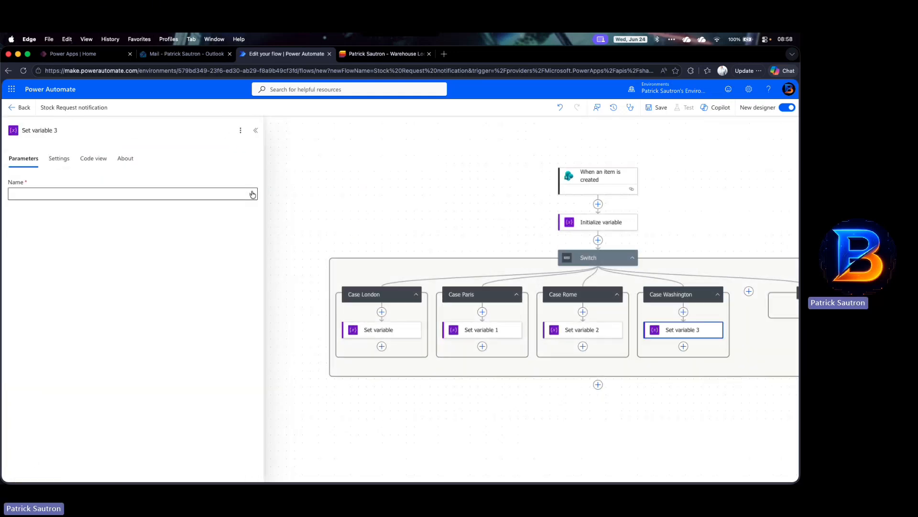
{"action": "left_click", "coordinate": [253, 194]}
{"action": "left_click", "coordinate": [149, 209]}
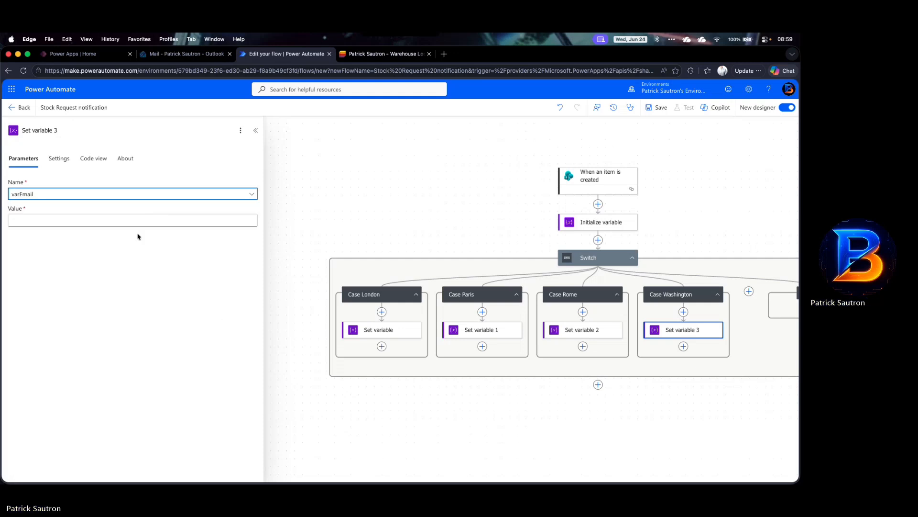
{"action": "left_click", "coordinate": [129, 220]}
{"action": "key", "text": "super+v"}
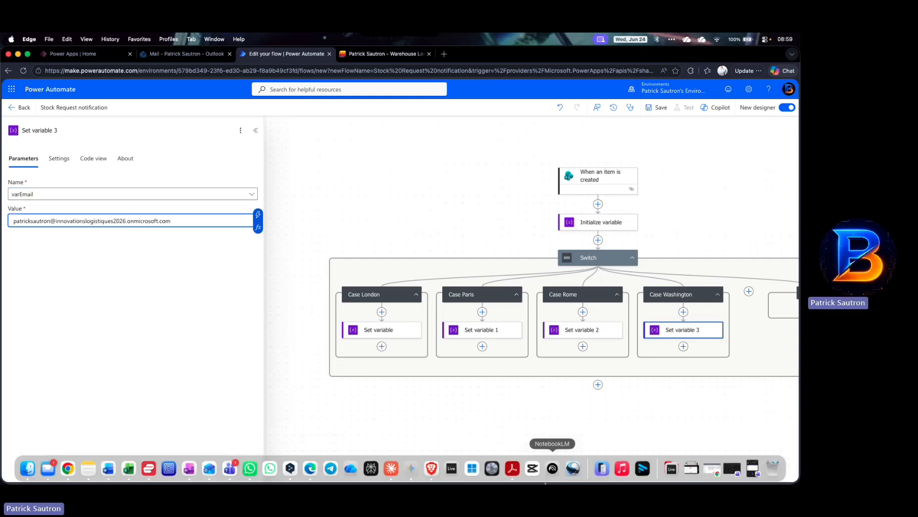
Step: Add a fifth case named Case Nairobi with its Equals value set to Nairobi
{"action": "scroll", "coordinate": [585, 423], "scroll_direction": "right", "scroll_amount": 5}
{"action": "scroll", "coordinate": [585, 423], "scroll_direction": "right", "scroll_amount": 3}
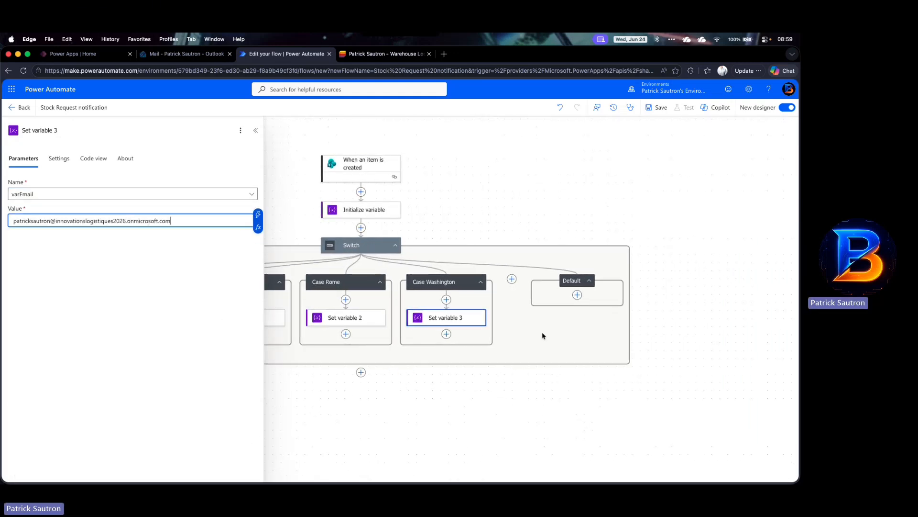
{"action": "left_click", "coordinate": [512, 279]}
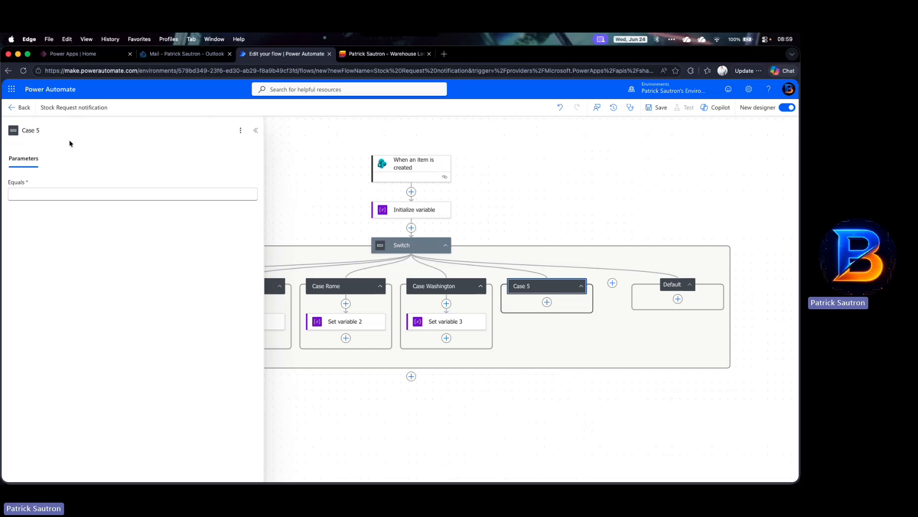
{"action": "left_click", "coordinate": [57, 130]}
{"action": "key", "text": "BackSpace"}
{"action": "type", "text": "Nairobi"}
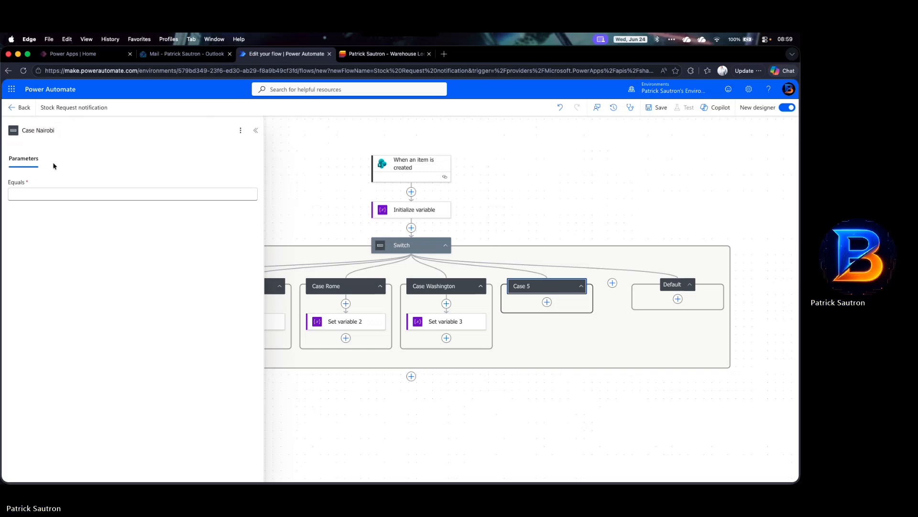
{"action": "left_click", "coordinate": [75, 193]}
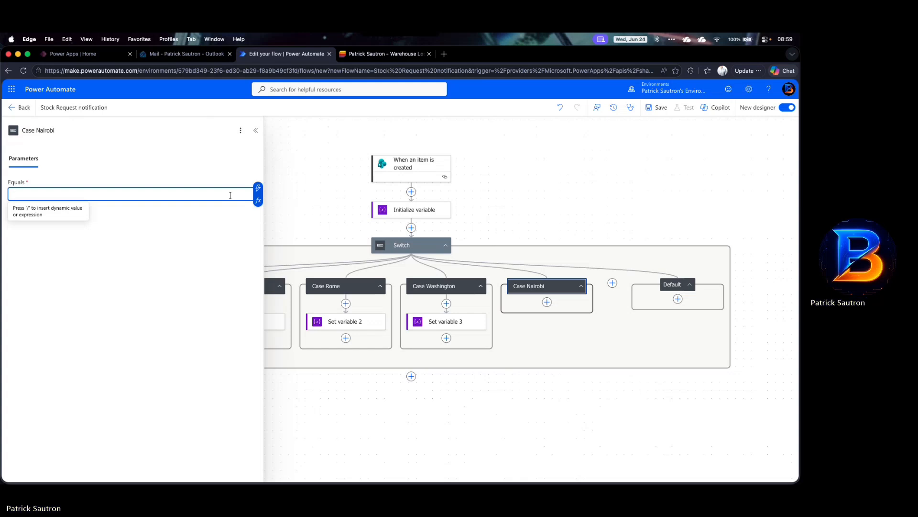
{"action": "type", "text": "Nairobi"}
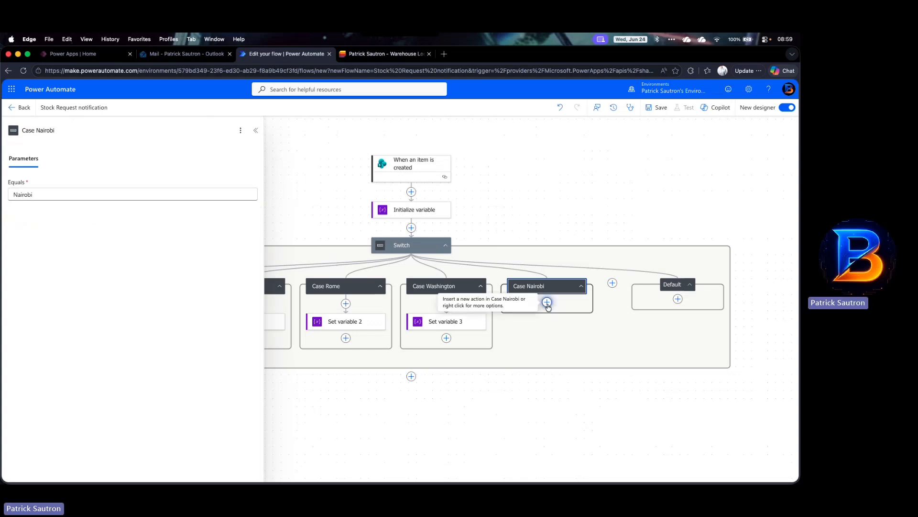
Step: Add a Set variable action inside Case Nairobi, choose varEmail and paste the recipient's e-mail address as its value
{"action": "left_click", "coordinate": [546, 302]}
{"action": "left_click", "coordinate": [200, 183]}
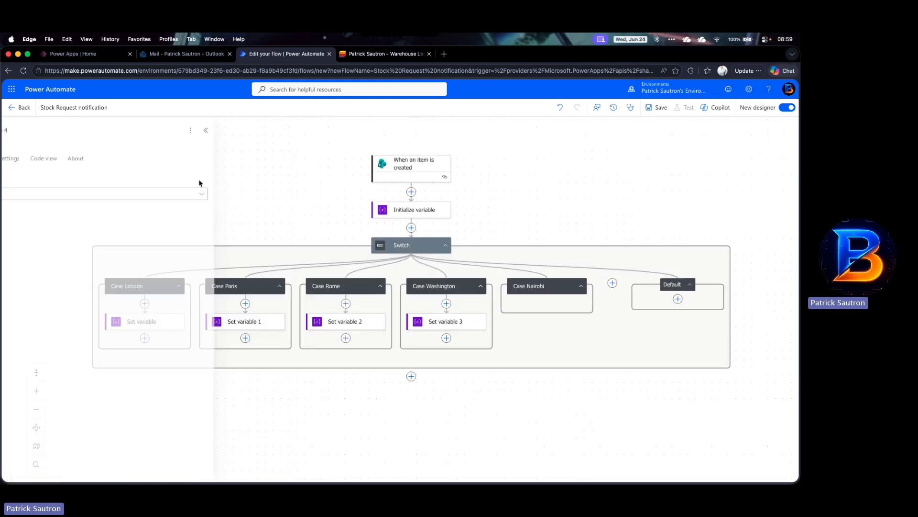
{"action": "left_click", "coordinate": [242, 194]}
{"action": "left_click", "coordinate": [187, 213]}
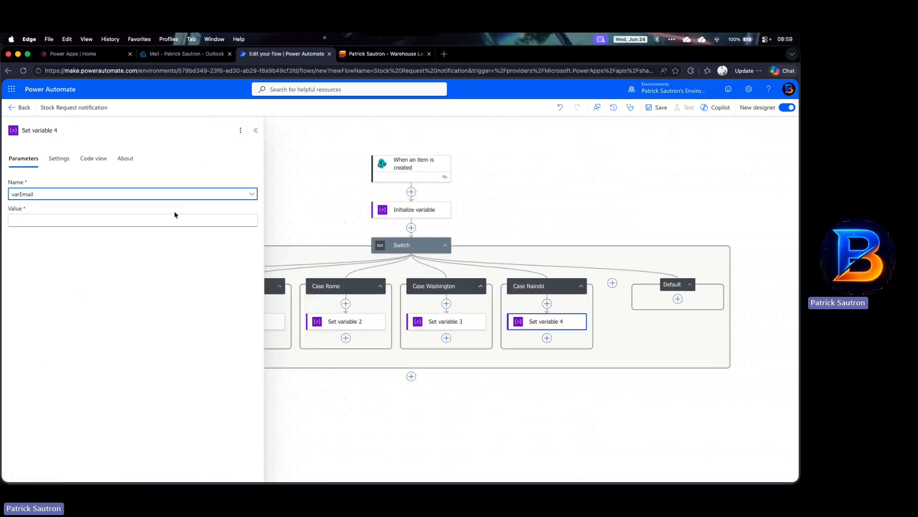
{"action": "left_click", "coordinate": [116, 221]}
{"action": "key", "text": "super+v"}
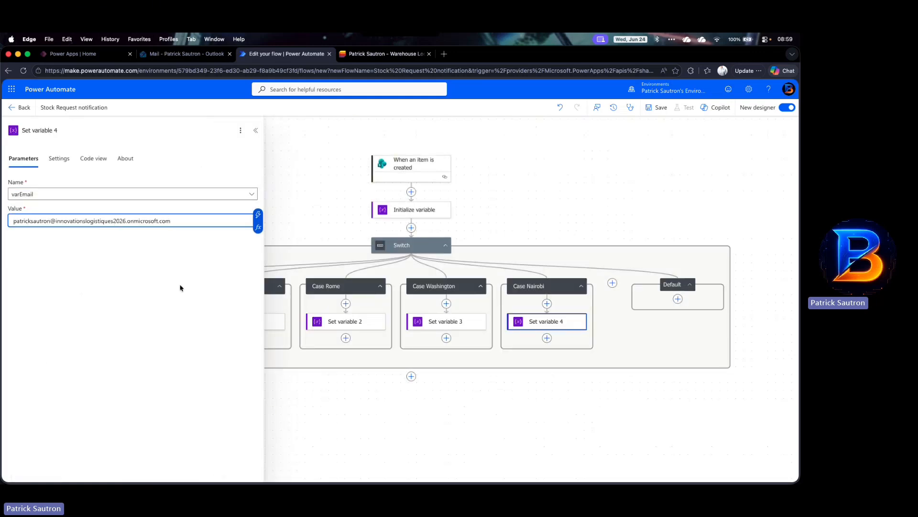
Step: Add a sixth case named Case Erbil with its Equals value set to Erbil
{"action": "left_click", "coordinate": [612, 284]}
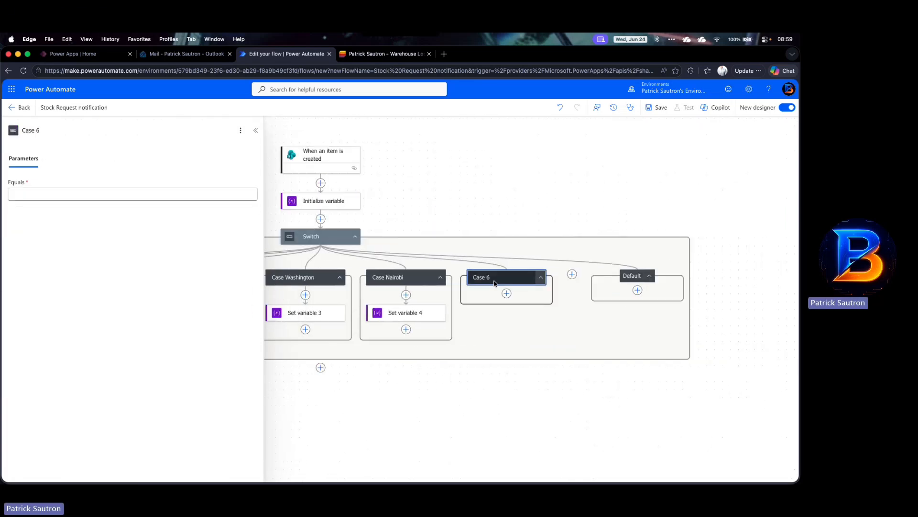
{"action": "left_click", "coordinate": [65, 133]}
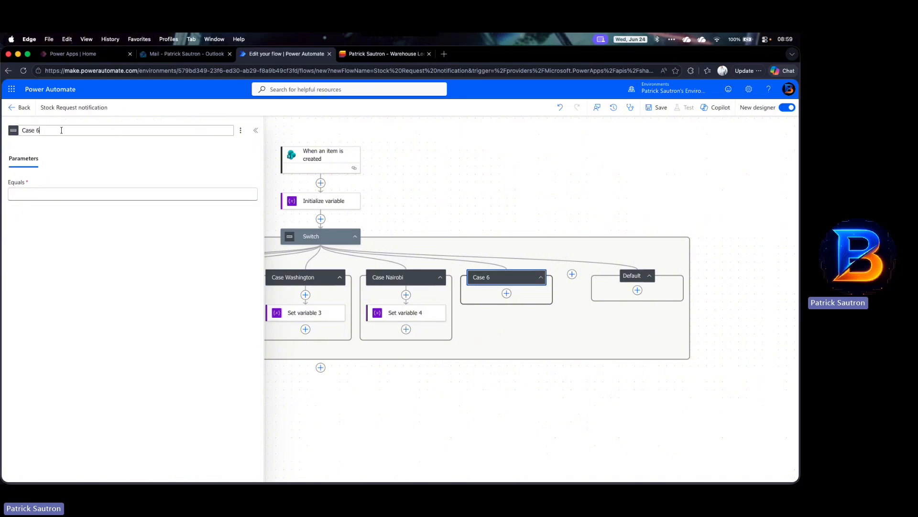
{"action": "key", "text": "BackSpace"}
{"action": "key", "text": "BackSpace"}
{"action": "type", "text": "Erbil"}
{"action": "key", "text": "Return"}
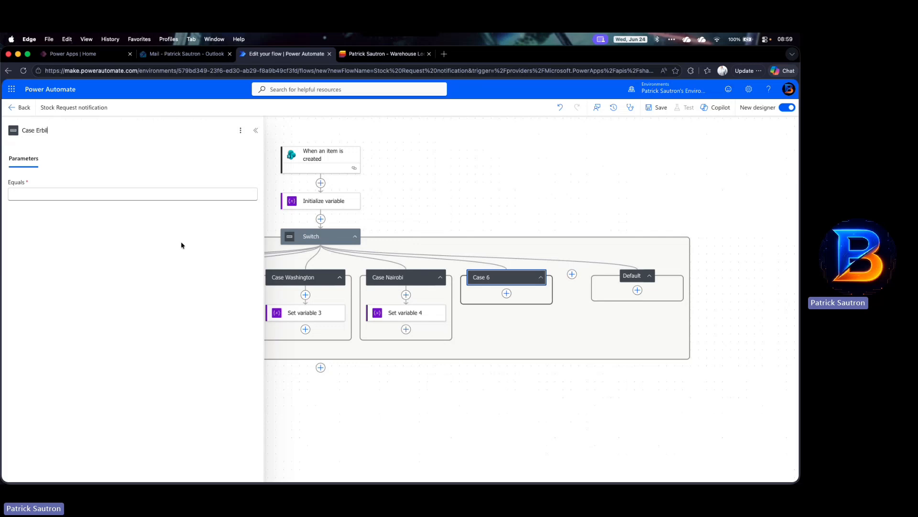
{"action": "left_click", "coordinate": [187, 193]}
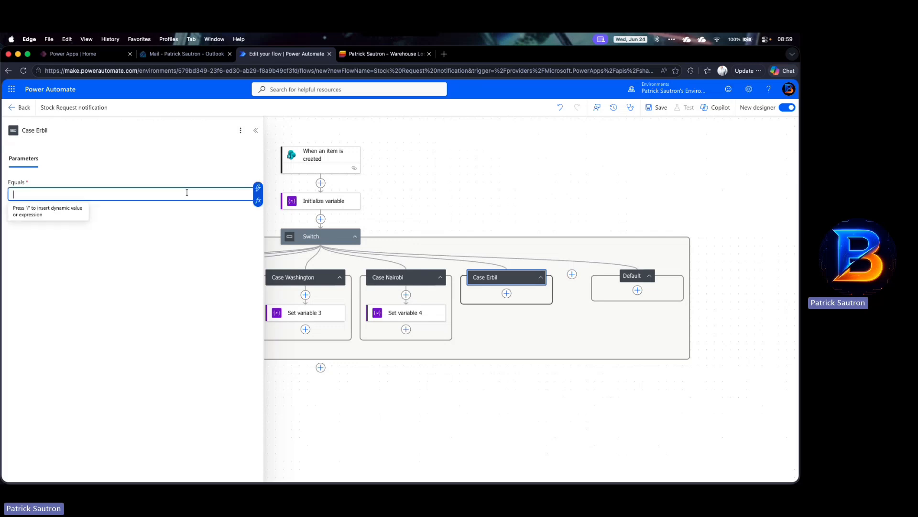
{"action": "type", "text": "Erbil"}
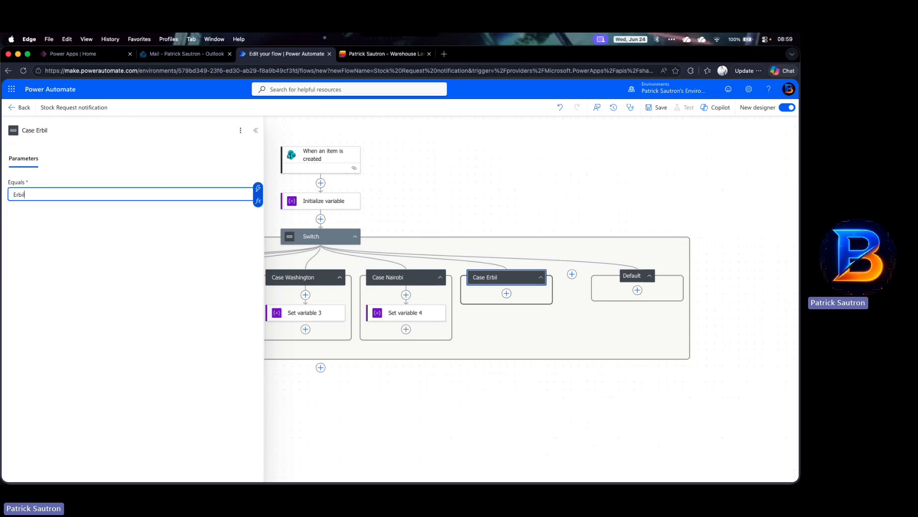
Step: Copy the Set variable 4 action from Case Nairobi and paste it into Case Erbil
{"action": "left_click", "coordinate": [417, 313]}
{"action": "right_click", "coordinate": [419, 314]}
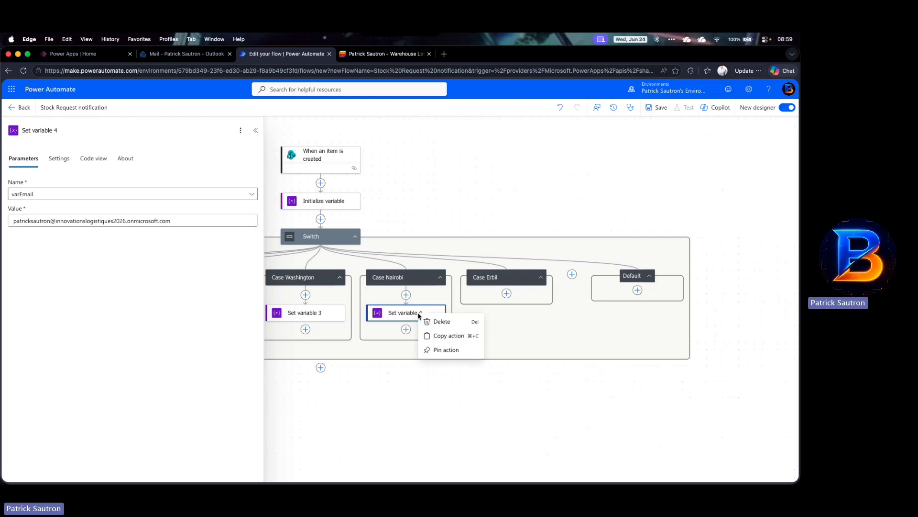
{"action": "left_click", "coordinate": [437, 336]}
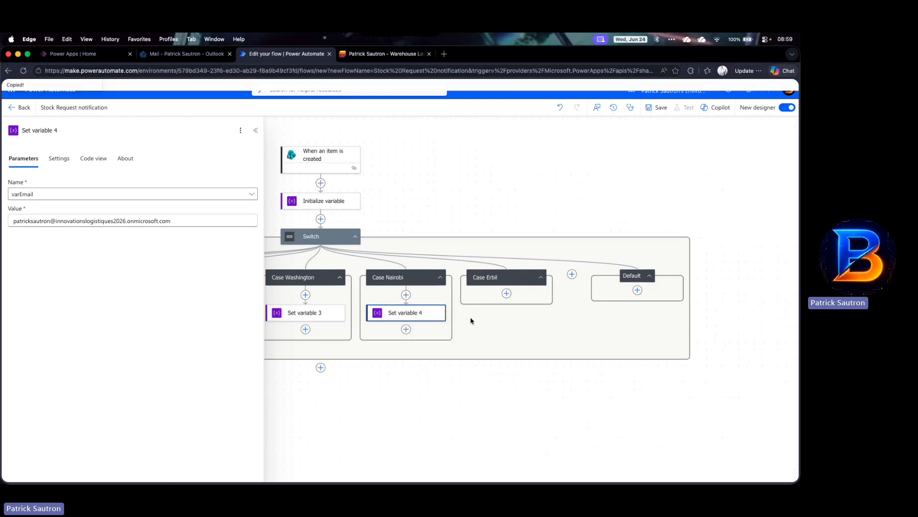
{"action": "left_click", "coordinate": [507, 294]}
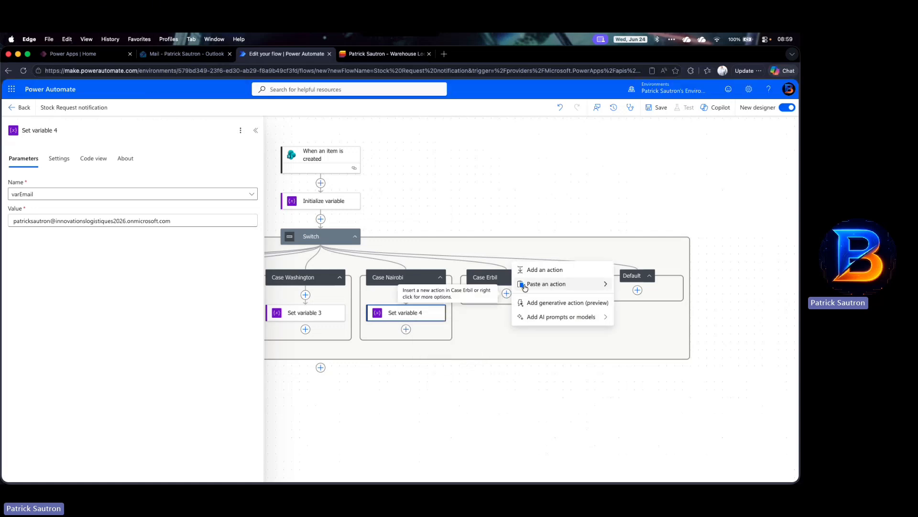
{"action": "mouse_move", "coordinate": [522, 283]}
{"action": "left_click", "coordinate": [630, 289]}
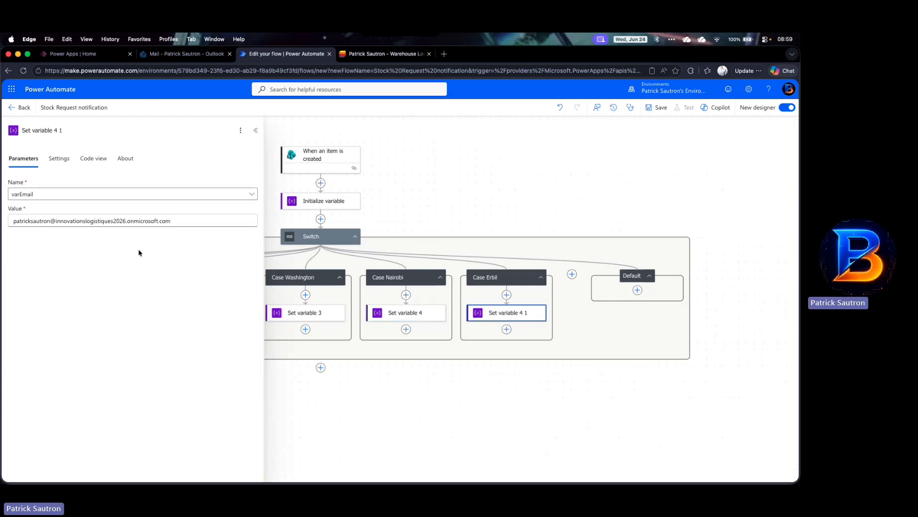
Step: Rename the pasted action in Case Erbil to Set variable 5
{"action": "scroll", "coordinate": [391, 323], "scroll_direction": "left", "scroll_amount": 2}
{"action": "scroll", "coordinate": [392, 325], "scroll_direction": "left", "scroll_amount": 4}
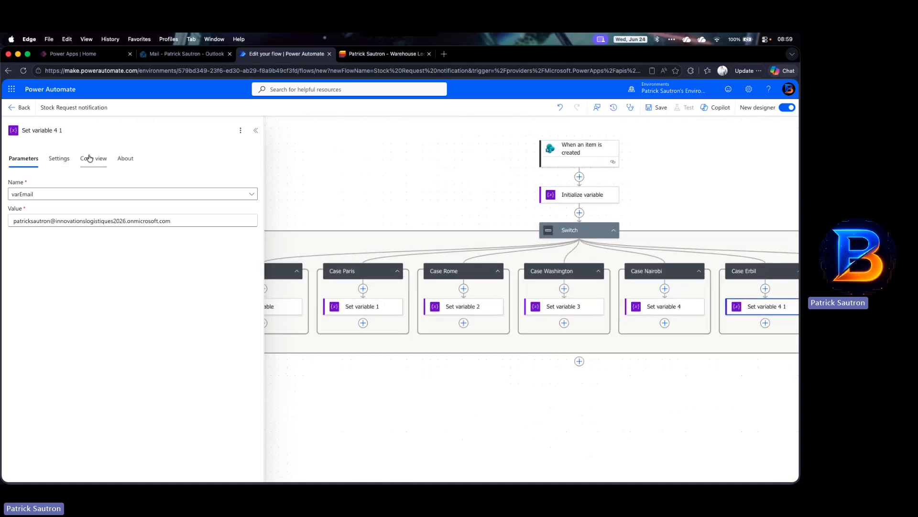
{"action": "key", "text": "BackSpace"}
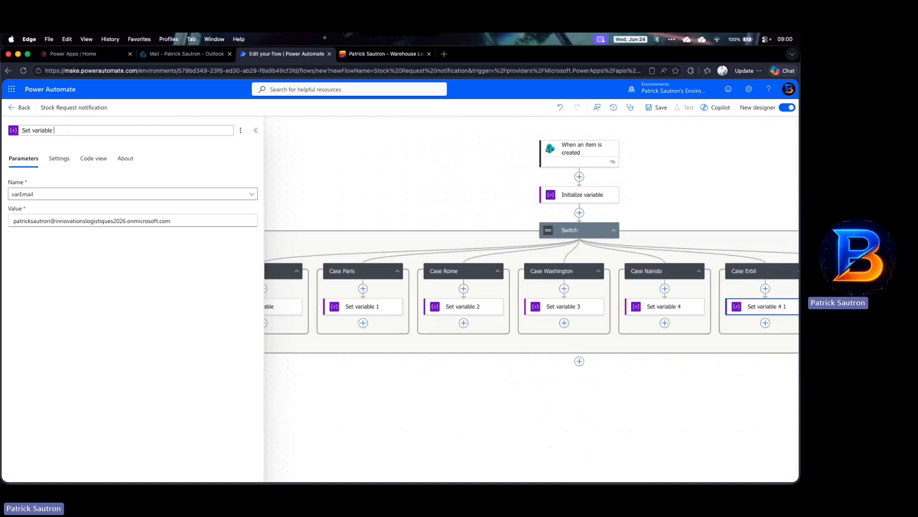
{"action": "type", "text": "5"}
{"action": "key", "text": "Tab"}
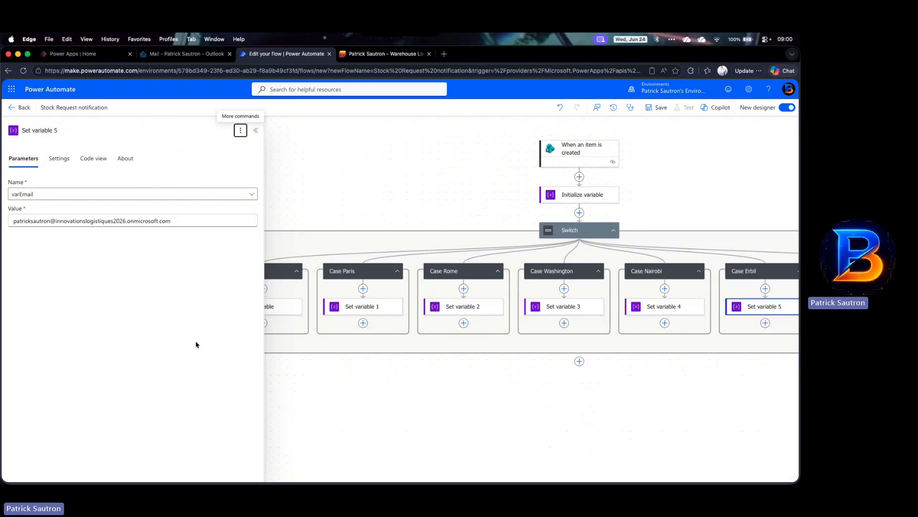
Step: Add a Compose action below the Switch and set its Inputs to the varEmail variable
{"action": "scroll", "coordinate": [300, 336], "scroll_direction": "right", "scroll_amount": 1}
{"action": "scroll", "coordinate": [300, 336], "scroll_direction": "left", "scroll_amount": 2}
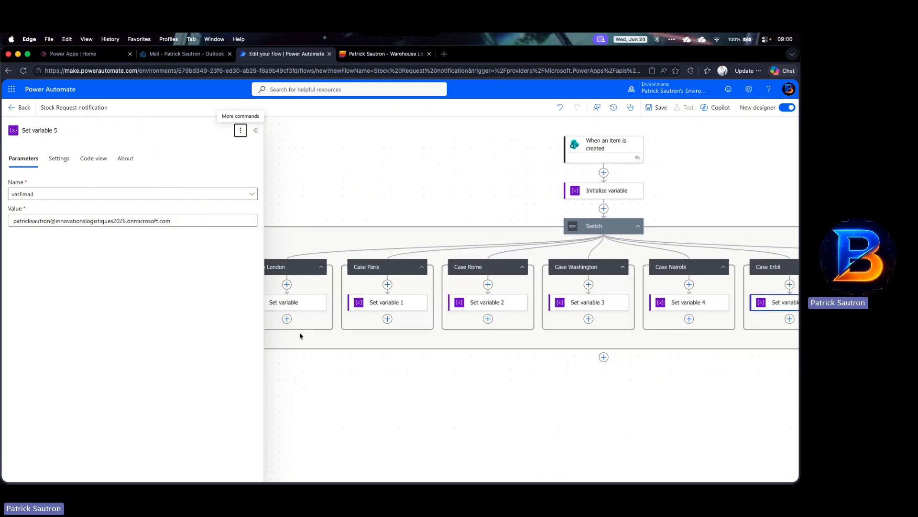
{"action": "scroll", "coordinate": [302, 335], "scroll_direction": "right", "scroll_amount": 2}
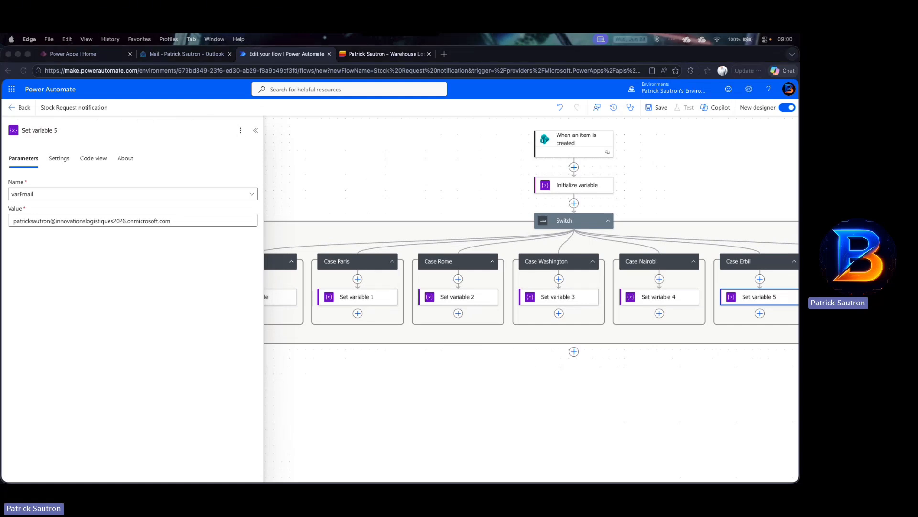
{"action": "left_click", "coordinate": [509, 371]}
{"action": "scroll", "coordinate": [510, 371], "scroll_direction": "down", "scroll_amount": 4}
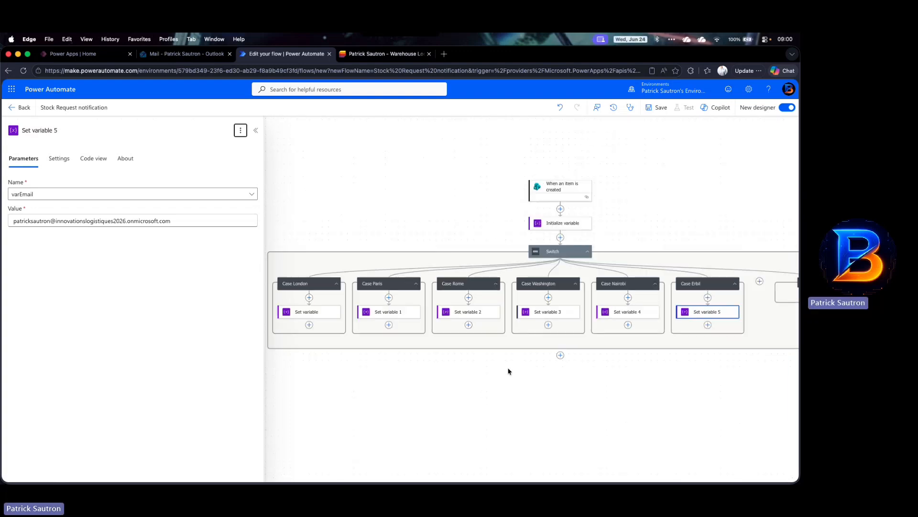
{"action": "scroll", "coordinate": [510, 371], "scroll_direction": "down", "scroll_amount": 1}
{"action": "scroll", "coordinate": [509, 371], "scroll_direction": "down", "scroll_amount": 1}
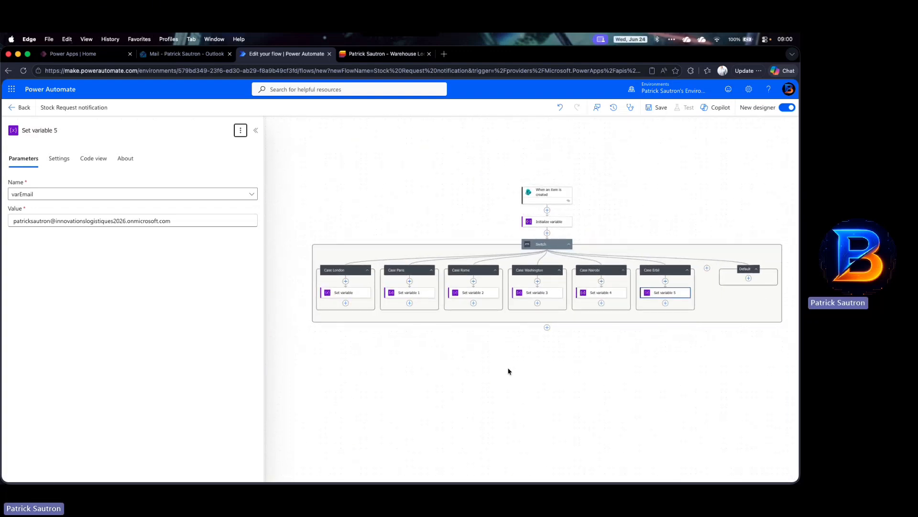
{"action": "scroll", "coordinate": [540, 357], "scroll_direction": "down", "scroll_amount": 1}
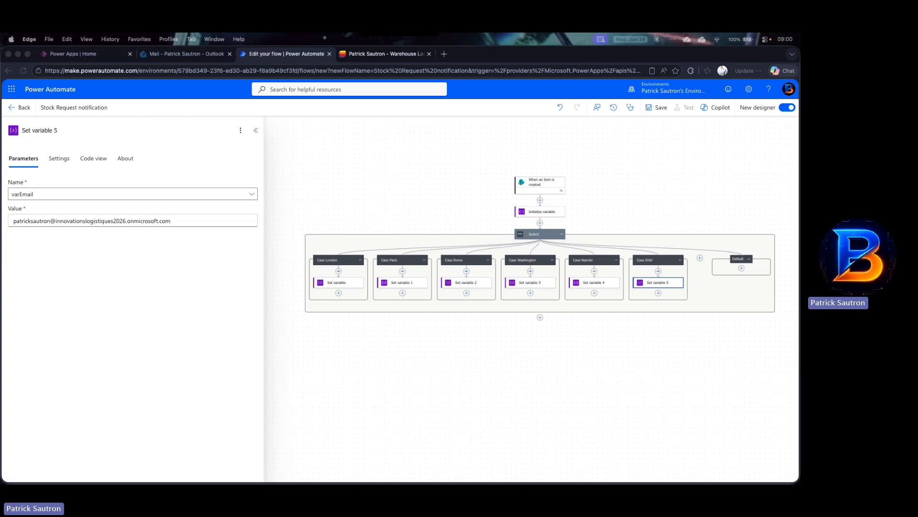
{"action": "left_click", "coordinate": [541, 318]}
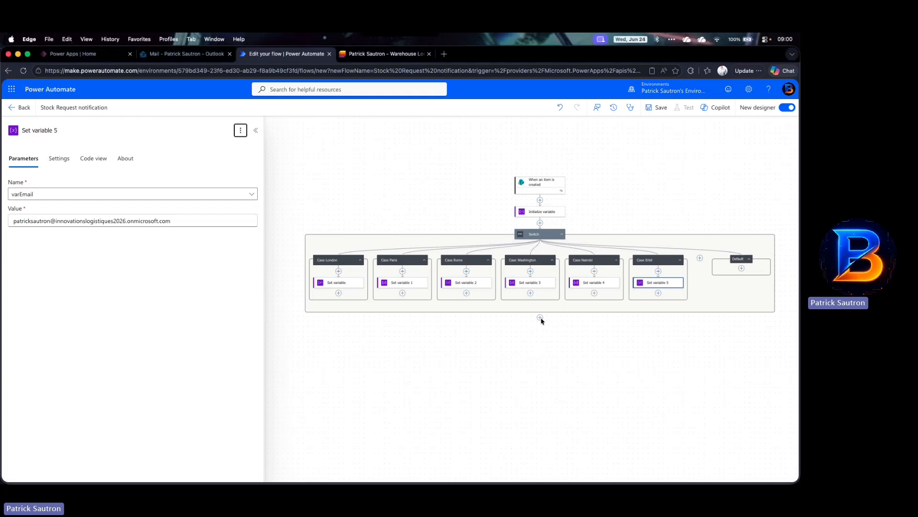
{"action": "left_click", "coordinate": [540, 317]}
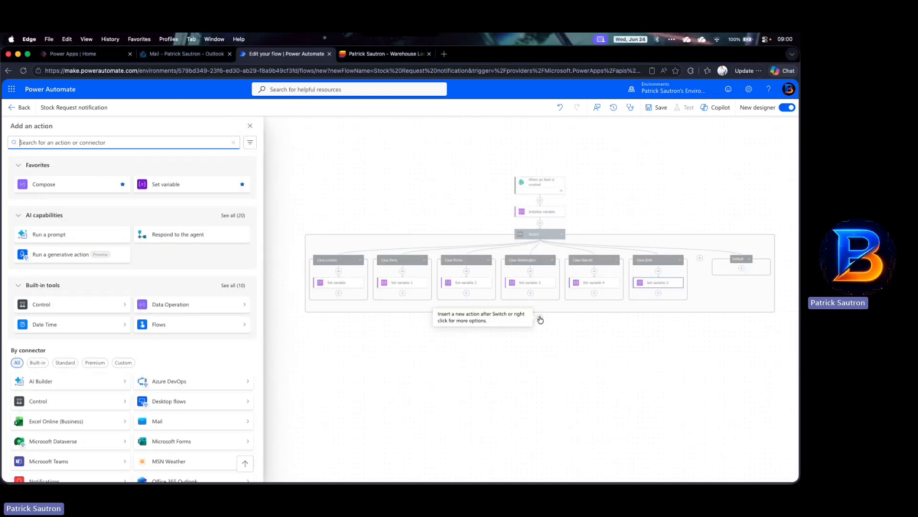
{"action": "left_click", "coordinate": [97, 184]}
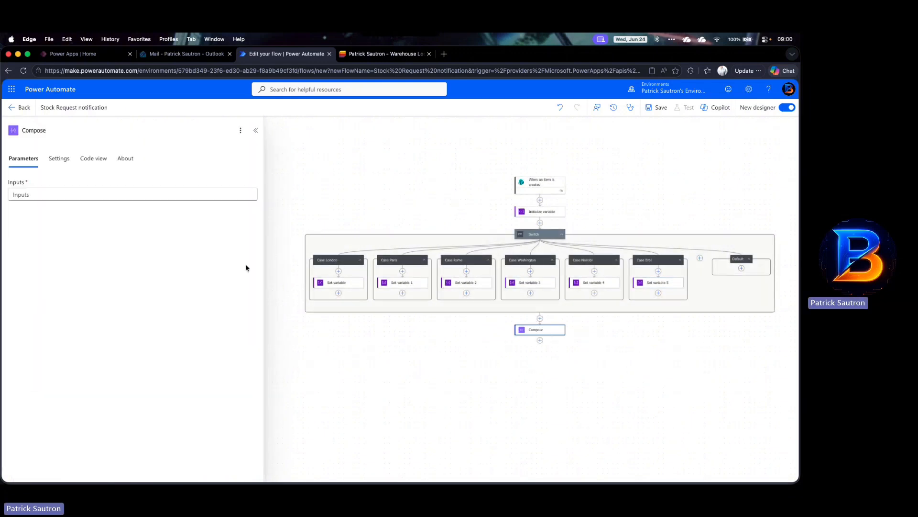
{"action": "left_click", "coordinate": [220, 193]}
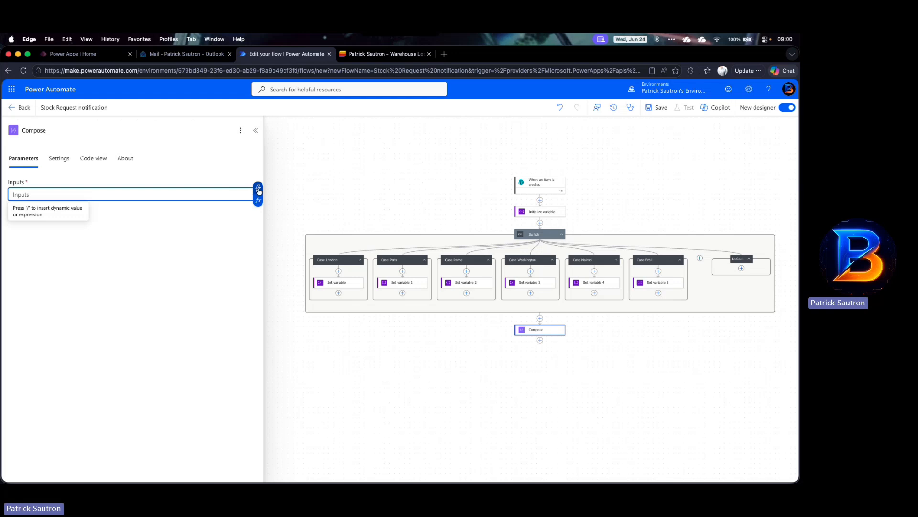
{"action": "left_click", "coordinate": [259, 189]}
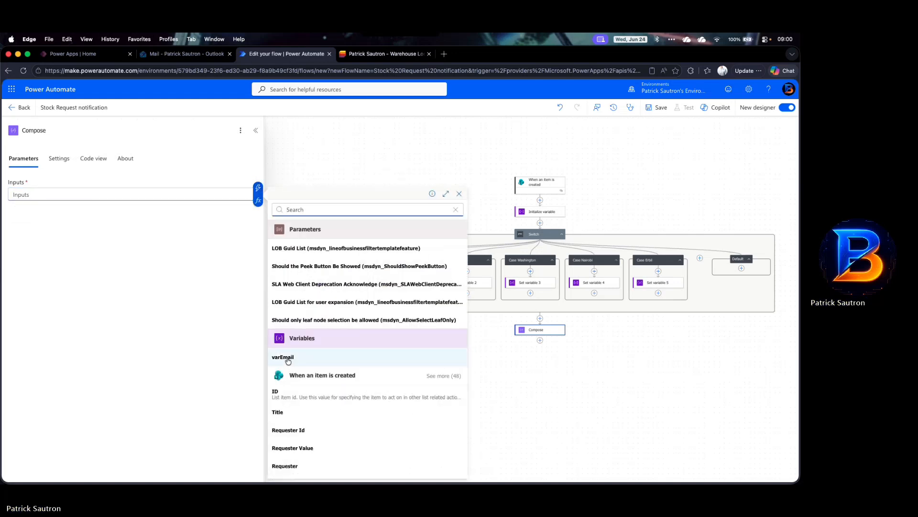
{"action": "left_click", "coordinate": [288, 360]}
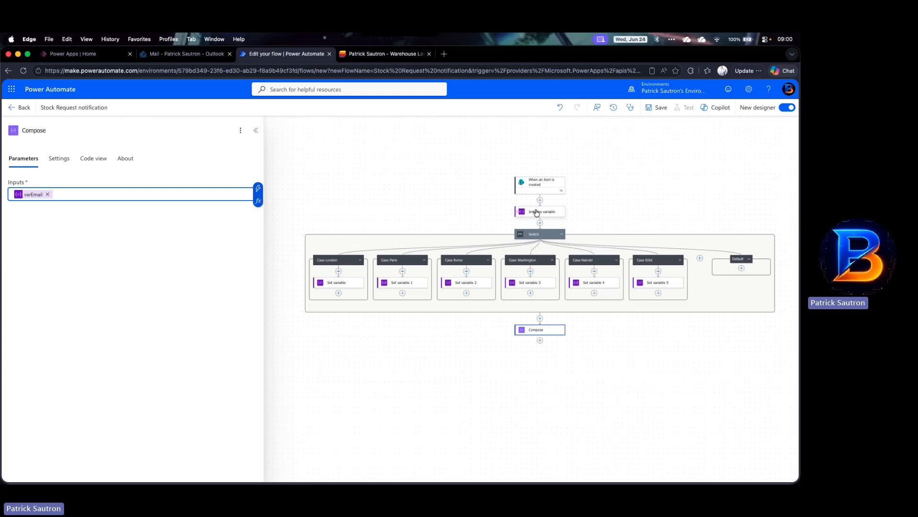
Step: Add a SharePoint Get items action below the Compose action
{"action": "left_click", "coordinate": [537, 212]}
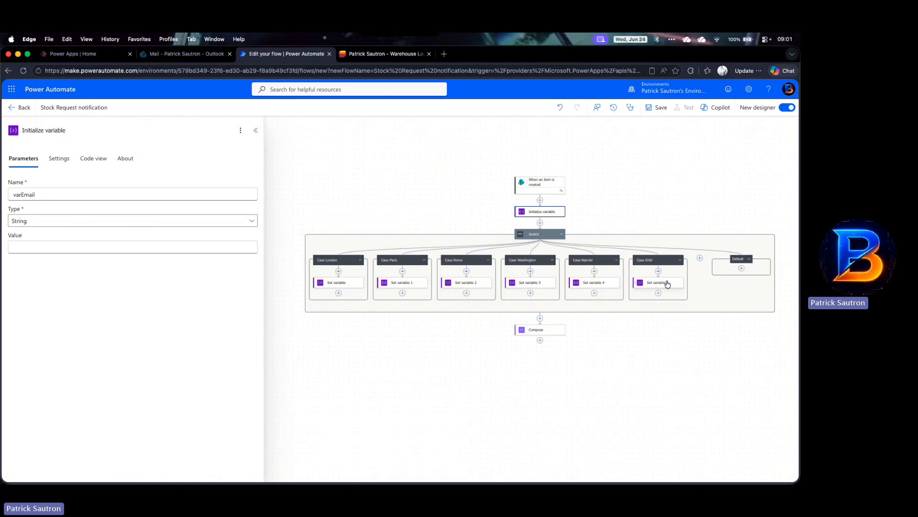
{"action": "left_click", "coordinate": [546, 332]}
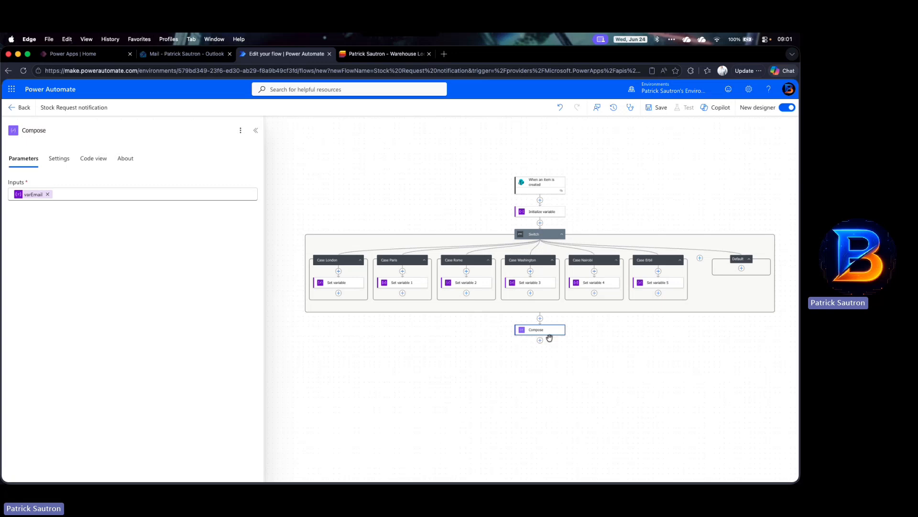
{"action": "scroll", "coordinate": [562, 349], "scroll_direction": "down", "scroll_amount": 2}
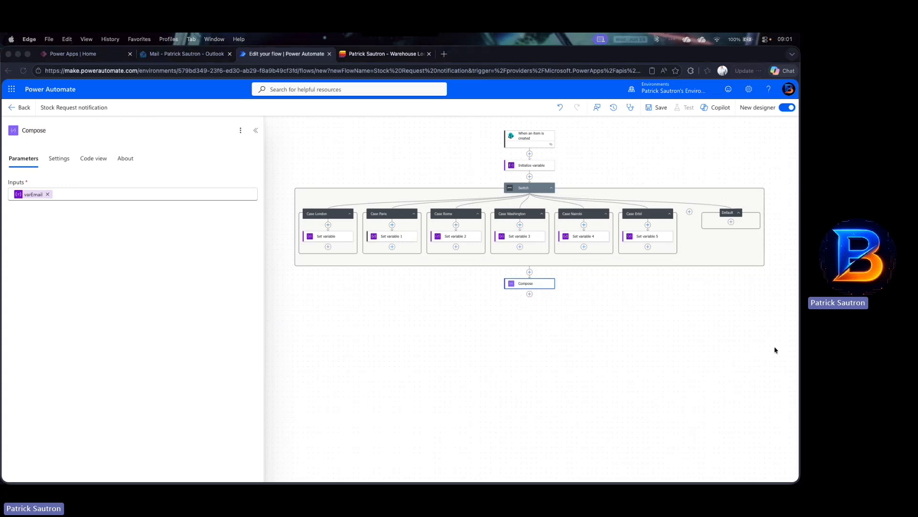
{"action": "left_click", "coordinate": [530, 294]}
{"action": "type", "text": "get items"}
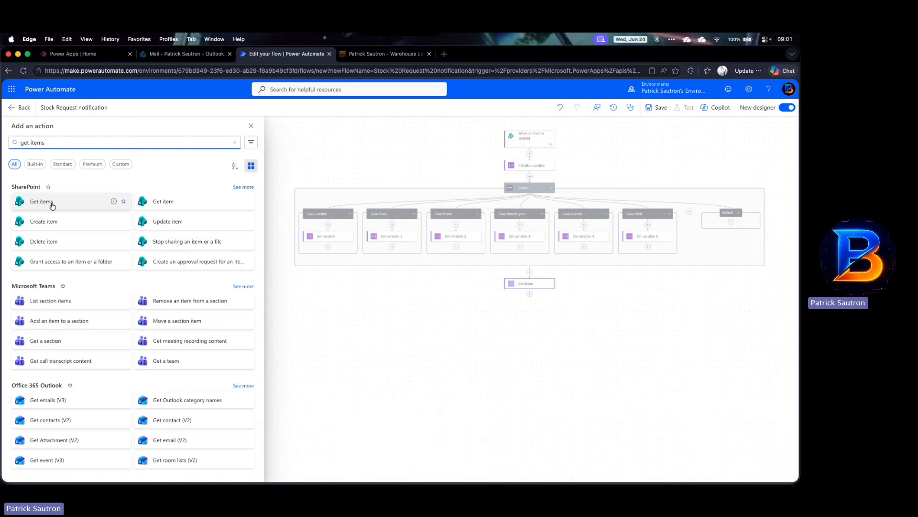
{"action": "left_click", "coordinate": [50, 203]}
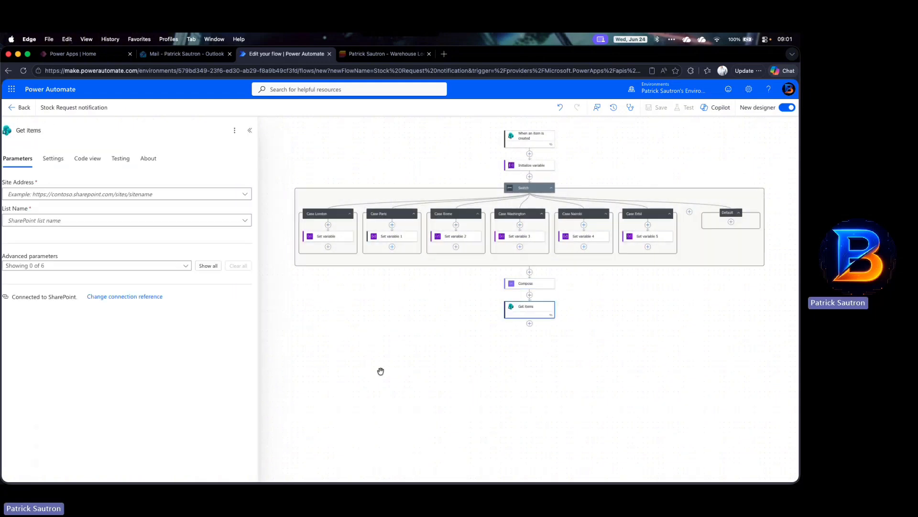
Step: Copy the trigger's Site Address and paste it as a custom Site Address value in Get items
{"action": "left_click", "coordinate": [529, 139]}
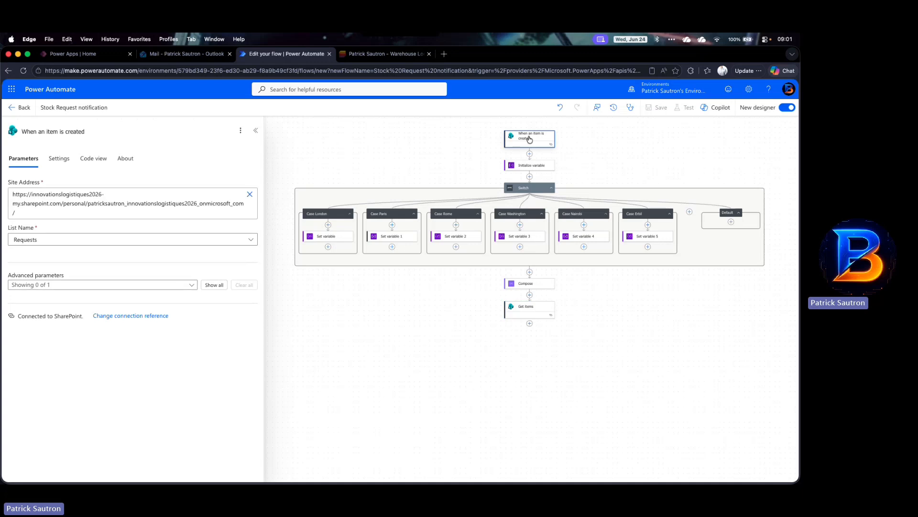
{"action": "left_click", "coordinate": [141, 200]}
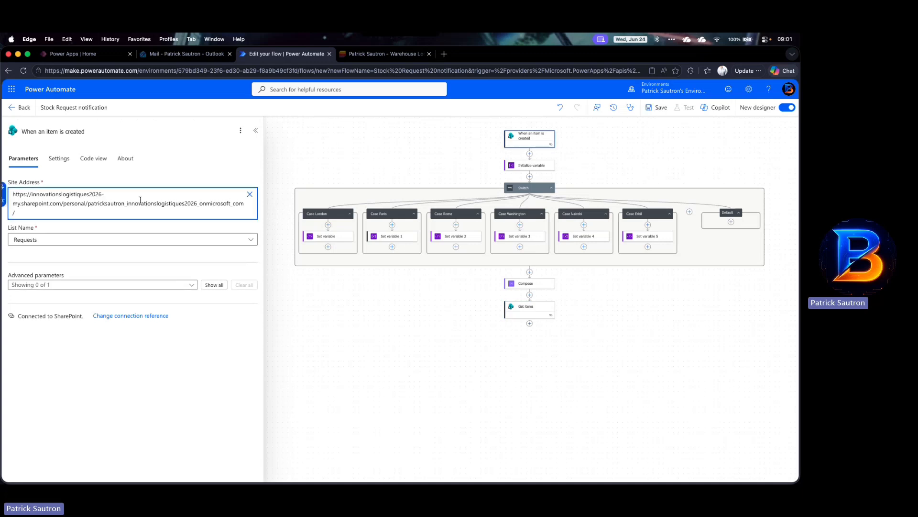
{"action": "triple_click", "coordinate": [140, 200]}
{"action": "key", "text": "super+c"}
{"action": "left_click", "coordinate": [519, 311]}
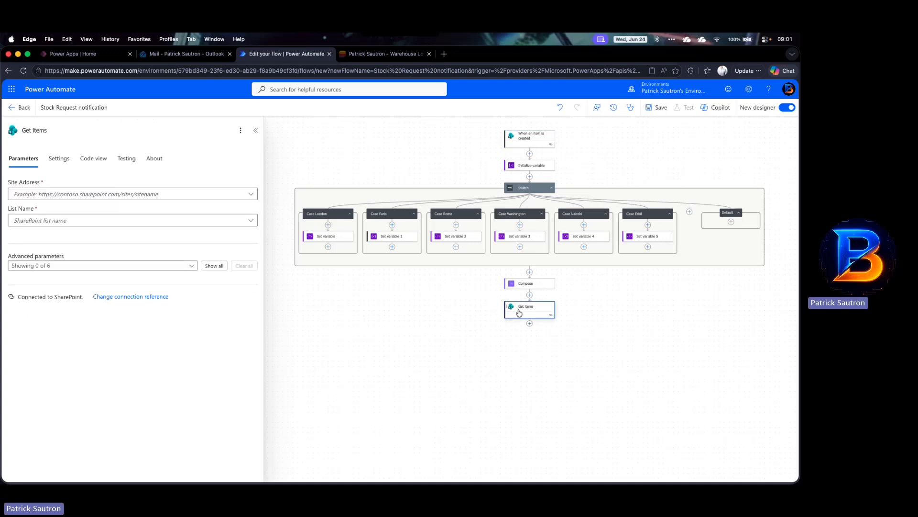
{"action": "left_click", "coordinate": [251, 194]}
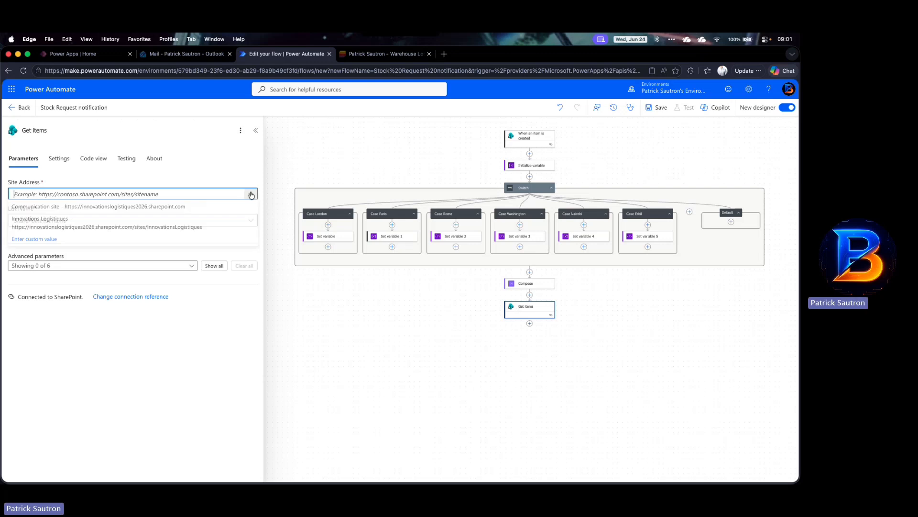
{"action": "left_click", "coordinate": [68, 239]}
{"action": "key", "text": "super+v"}
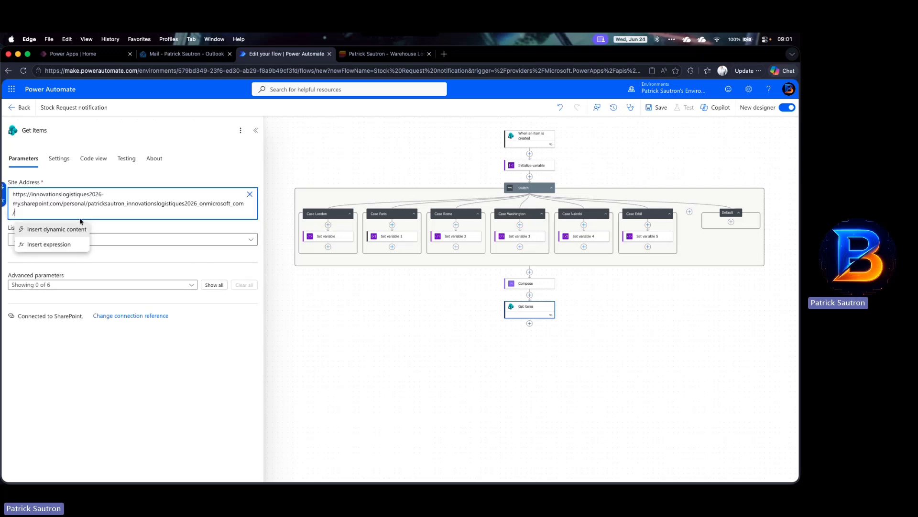
Step: Set the Get items List Name to Requested Items
{"action": "left_click", "coordinate": [250, 239]}
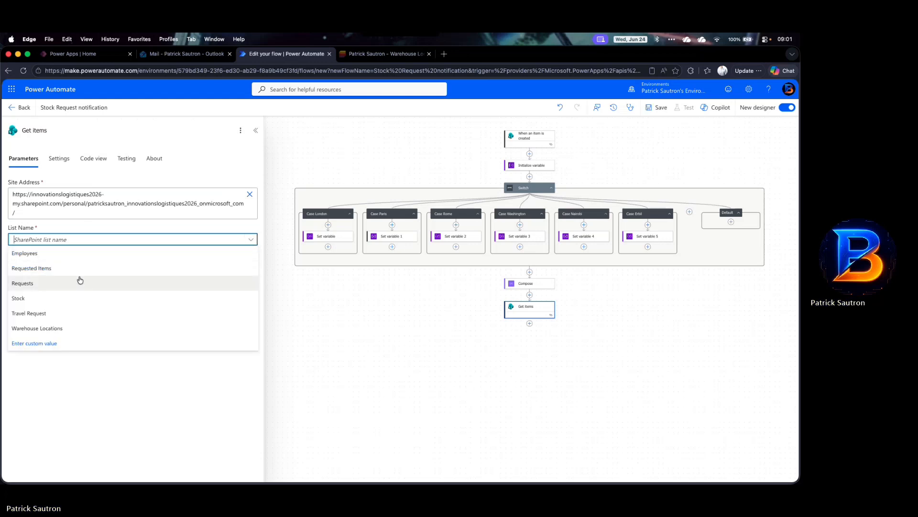
{"action": "left_click", "coordinate": [45, 283]}
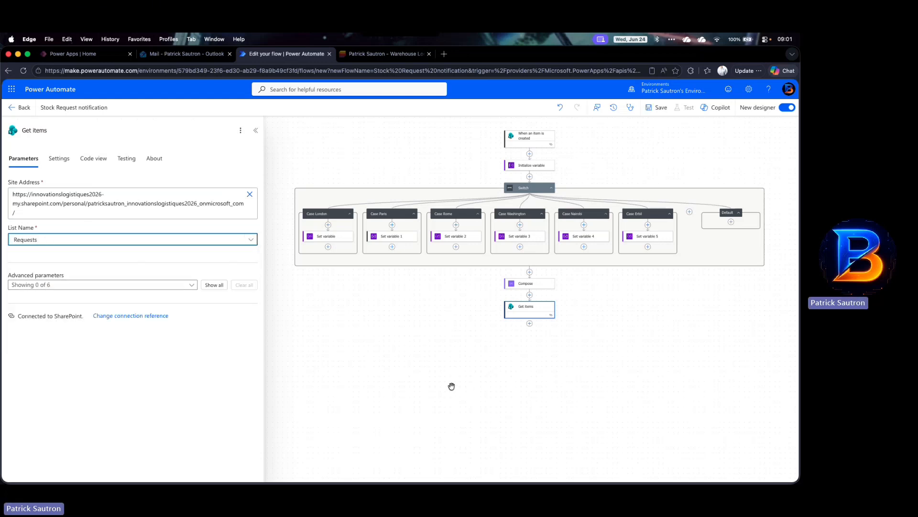
{"action": "left_click", "coordinate": [250, 241]}
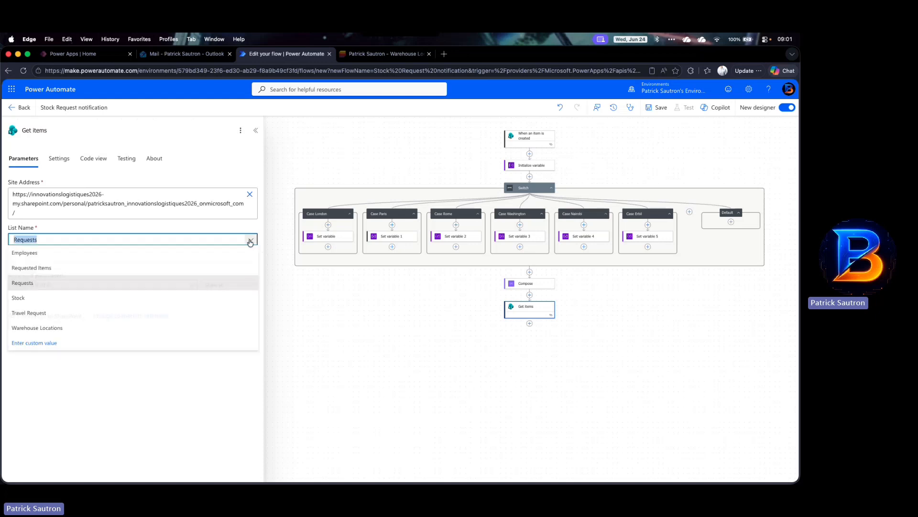
{"action": "left_click", "coordinate": [22, 271]}
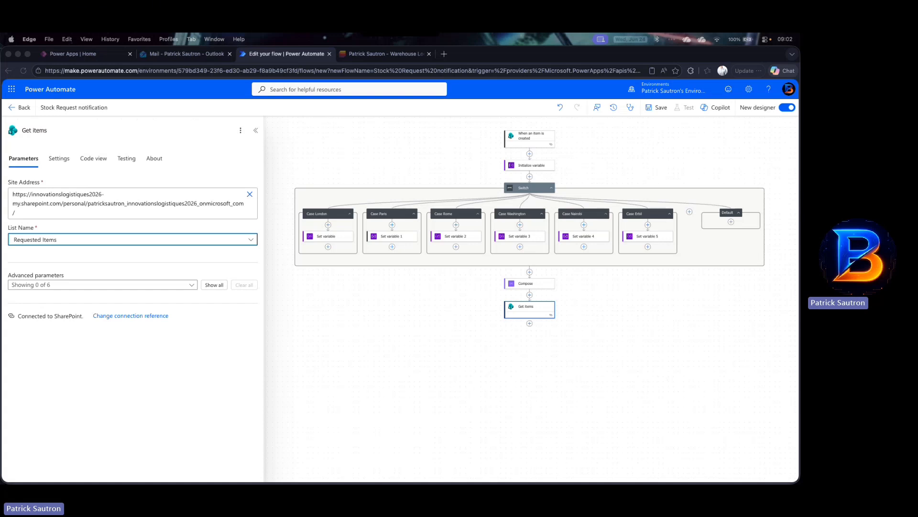
Step: Enable the Filter Query advanced parameter for the Get items action
{"action": "left_click", "coordinate": [192, 285]}
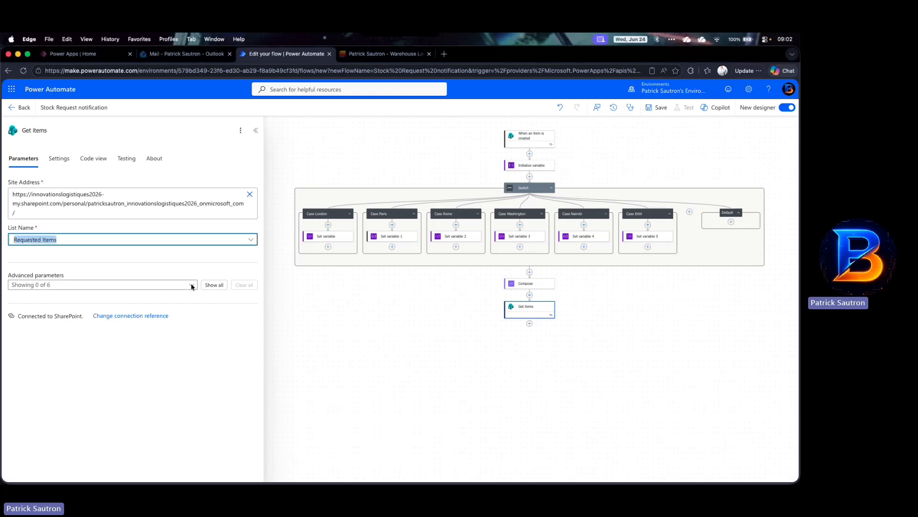
{"action": "left_click", "coordinate": [192, 286]}
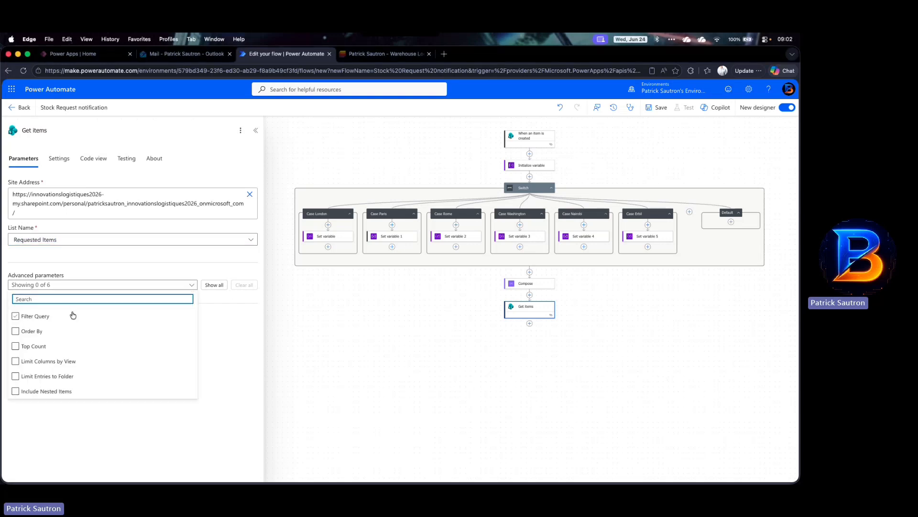
{"action": "left_click", "coordinate": [46, 316]}
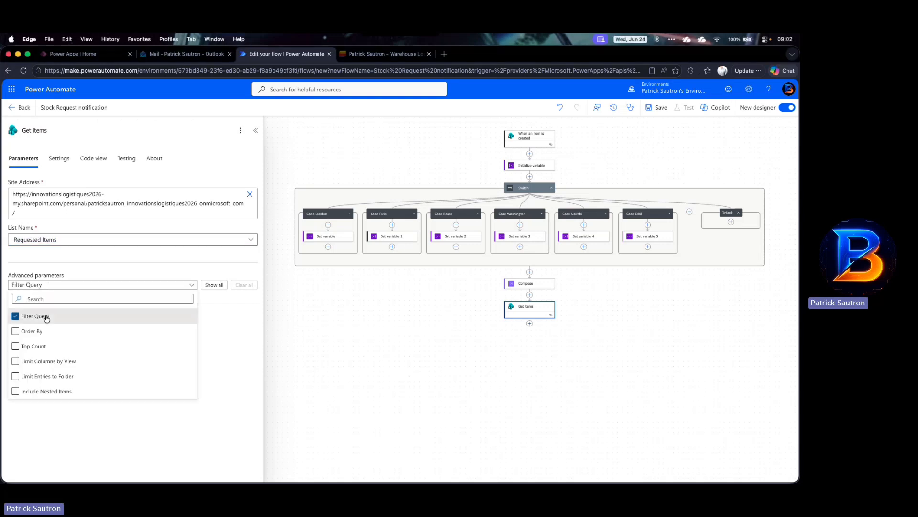
Step: Set the Get items Filter Query to Request/Id eq followed by the trigger's ID dynamic value
{"action": "left_click", "coordinate": [228, 272]}
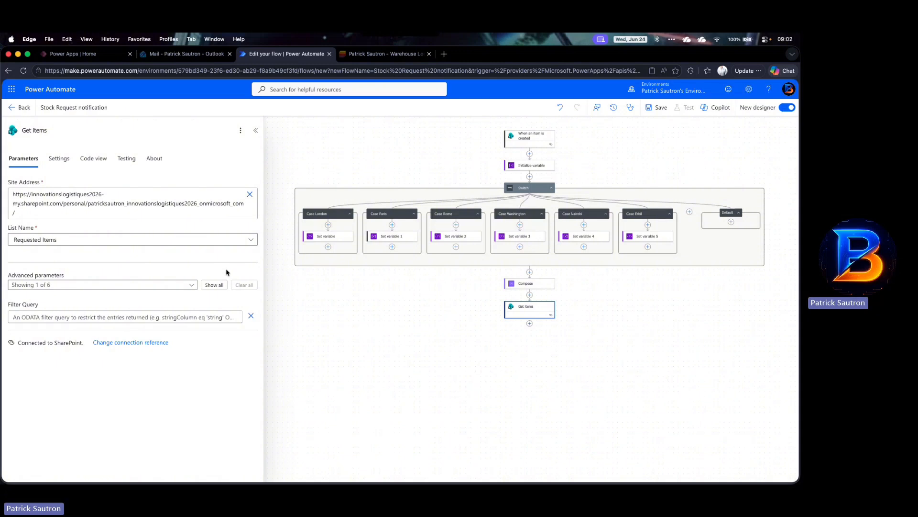
{"action": "left_click", "coordinate": [58, 317]}
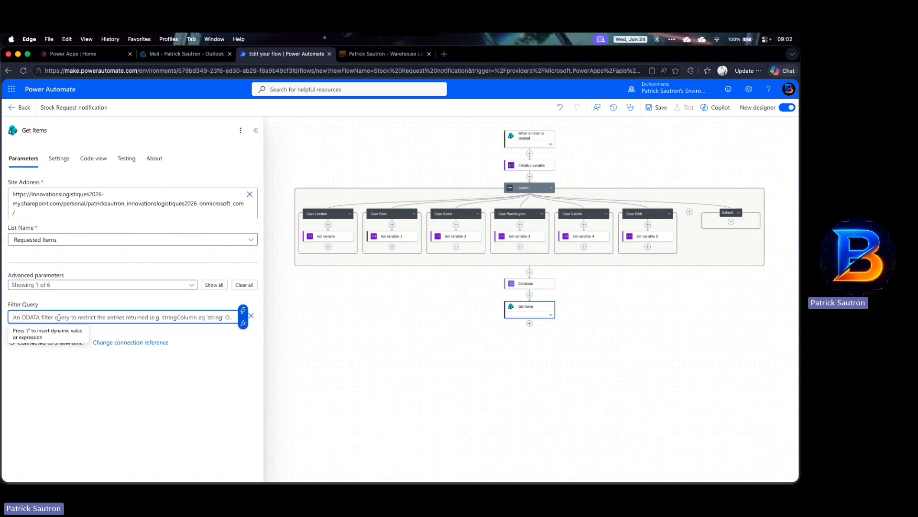
{"action": "type", "text": "Request/Id eq"}
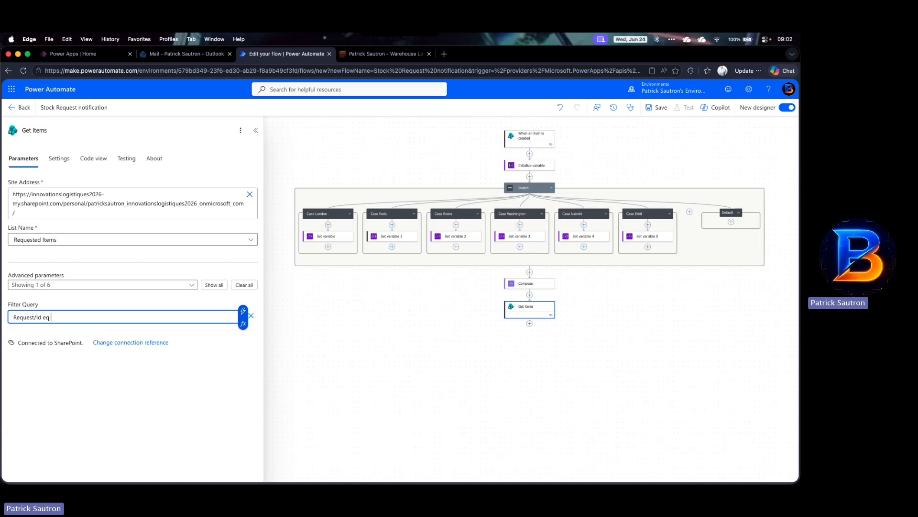
{"action": "left_click", "coordinate": [243, 312]}
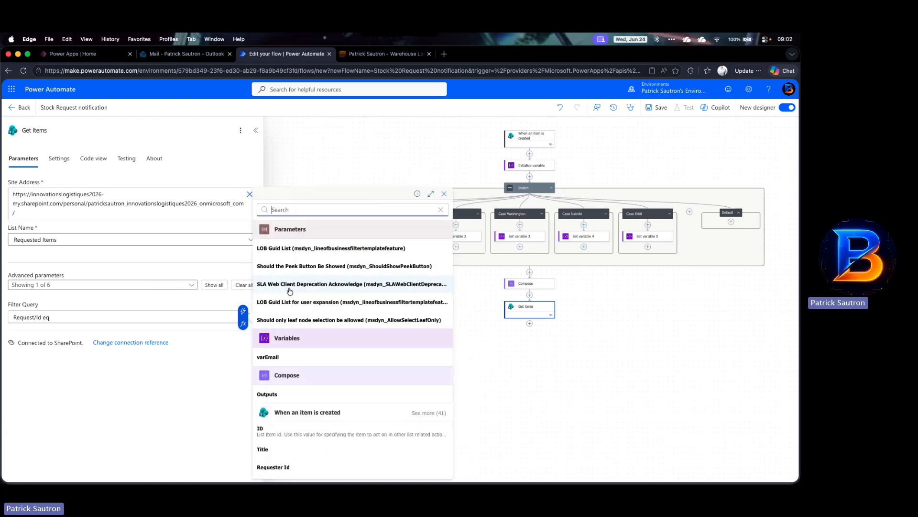
{"action": "left_click", "coordinate": [312, 209]}
{"action": "type", "text": "ID"}
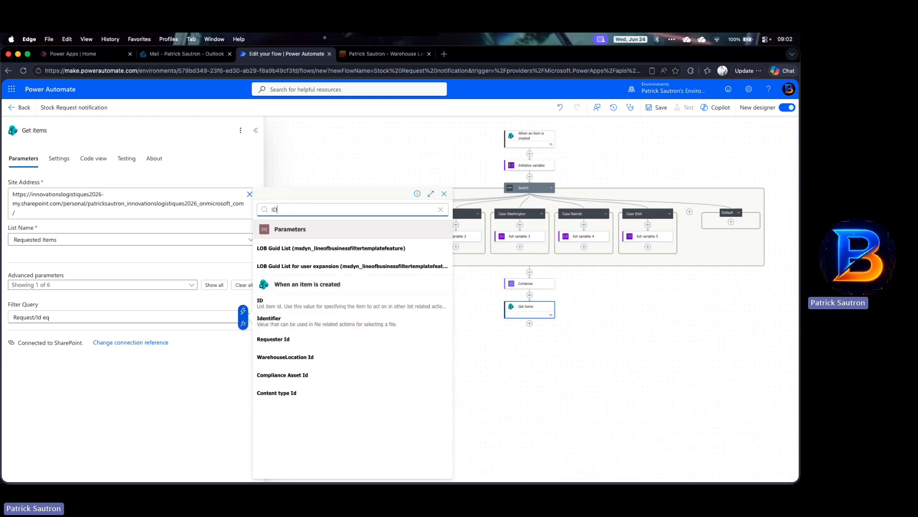
{"action": "left_click", "coordinate": [267, 301]}
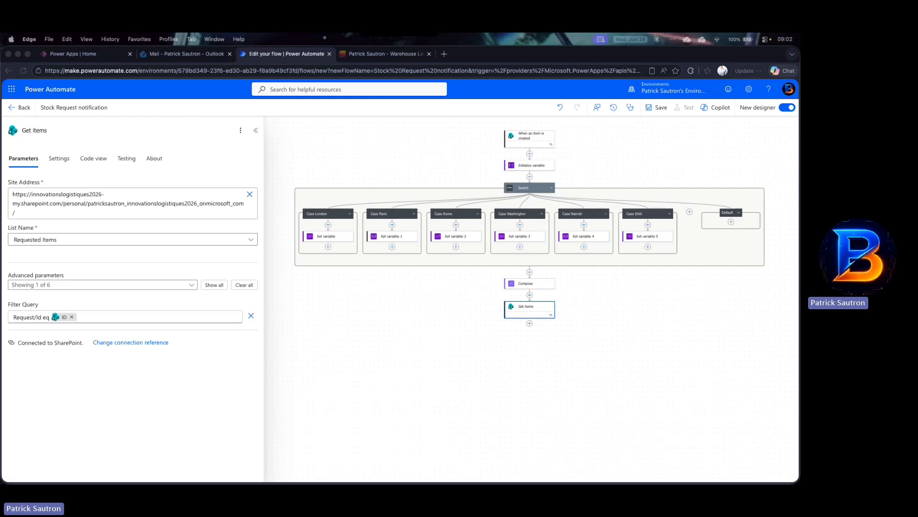
{"action": "left_click", "coordinate": [656, 361]}
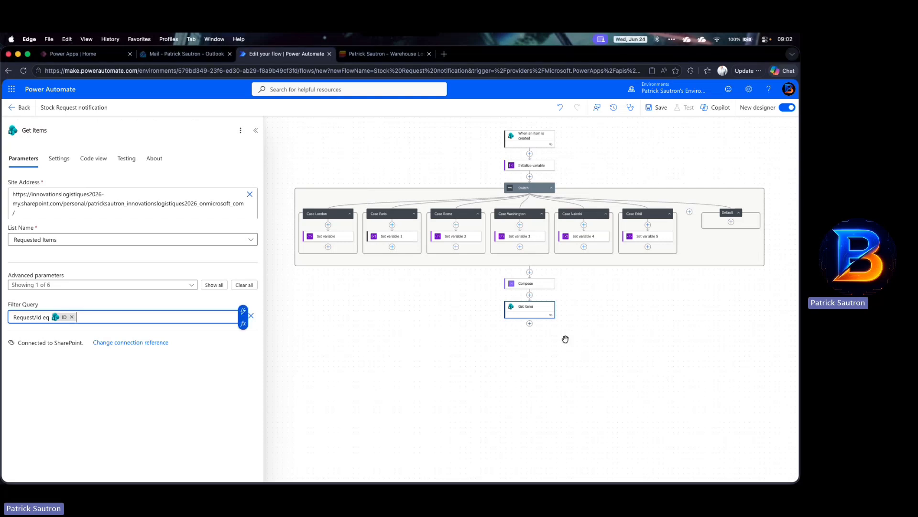
Step: Add a Create HTML table action below the Get items action
{"action": "left_click", "coordinate": [529, 325]}
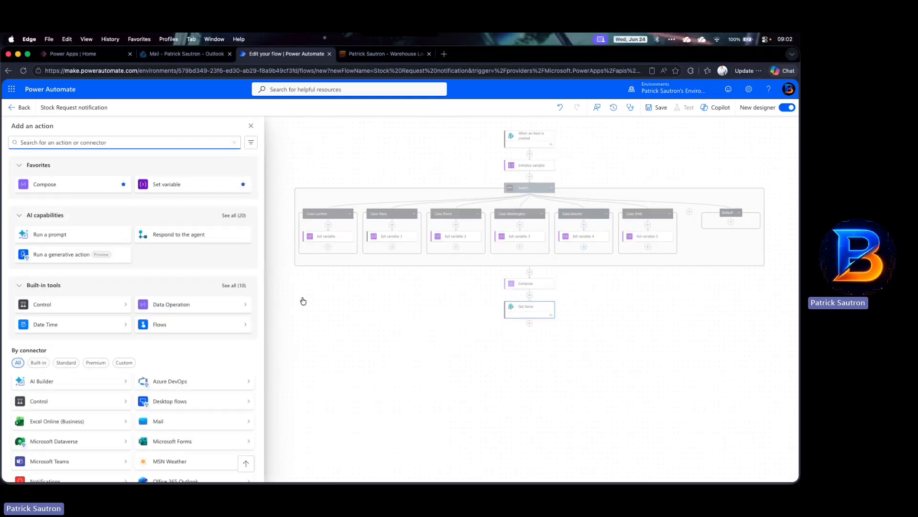
{"action": "type", "text": "crea"}
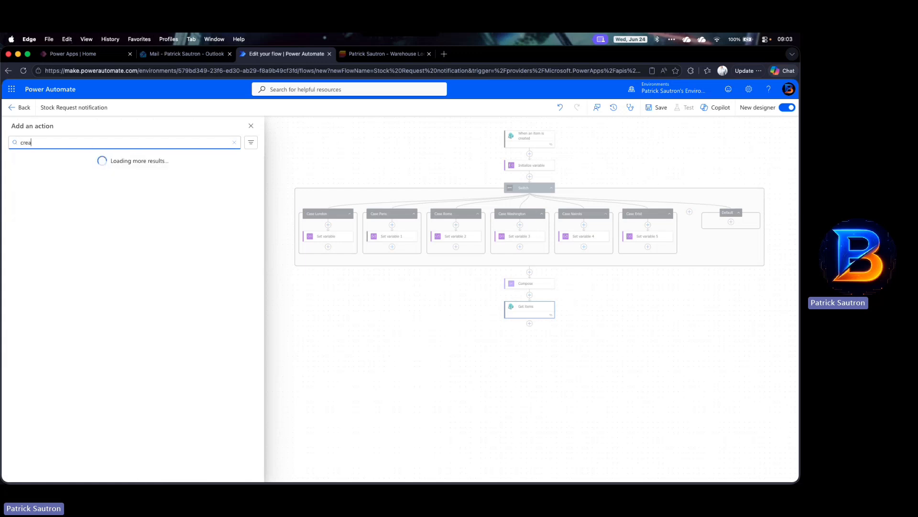
{"action": "type", "text": "te HTML table"}
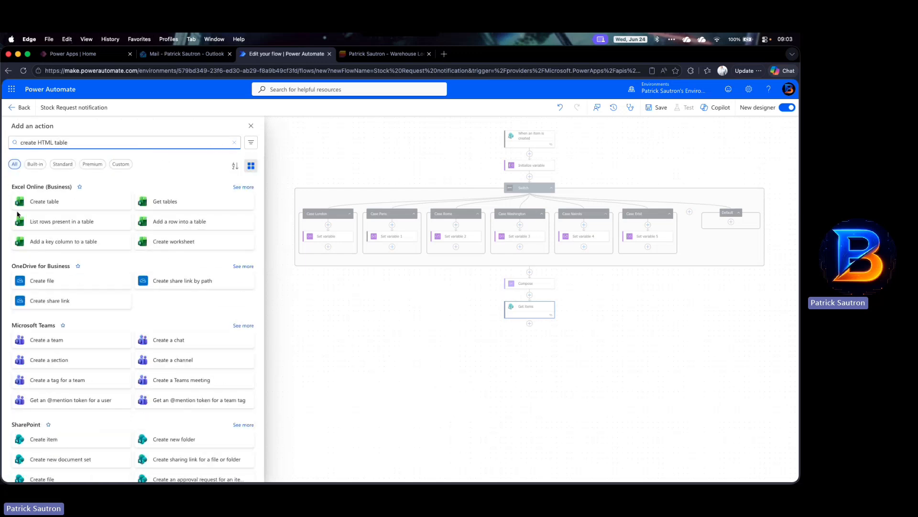
{"action": "scroll", "coordinate": [114, 291], "scroll_direction": "down", "scroll_amount": 5}
{"action": "scroll", "coordinate": [115, 292], "scroll_direction": "down", "scroll_amount": 8}
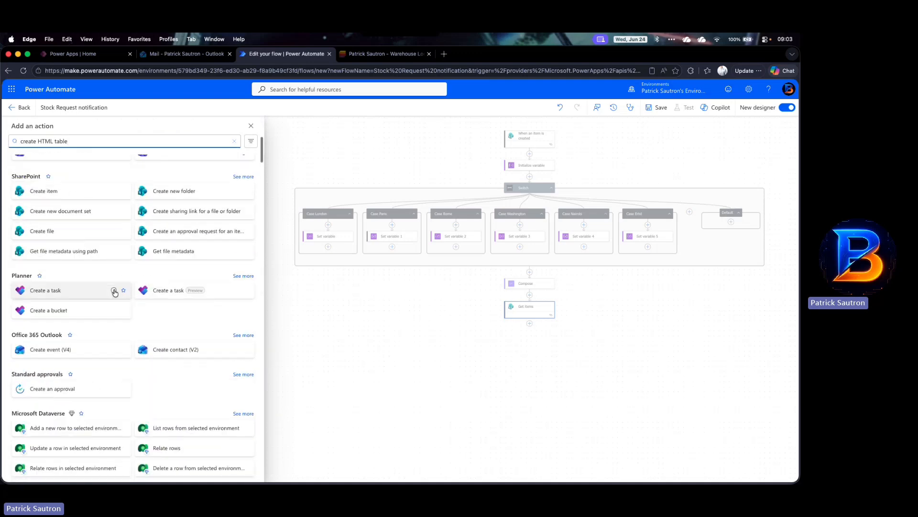
{"action": "scroll", "coordinate": [115, 292], "scroll_direction": "down", "scroll_amount": 2}
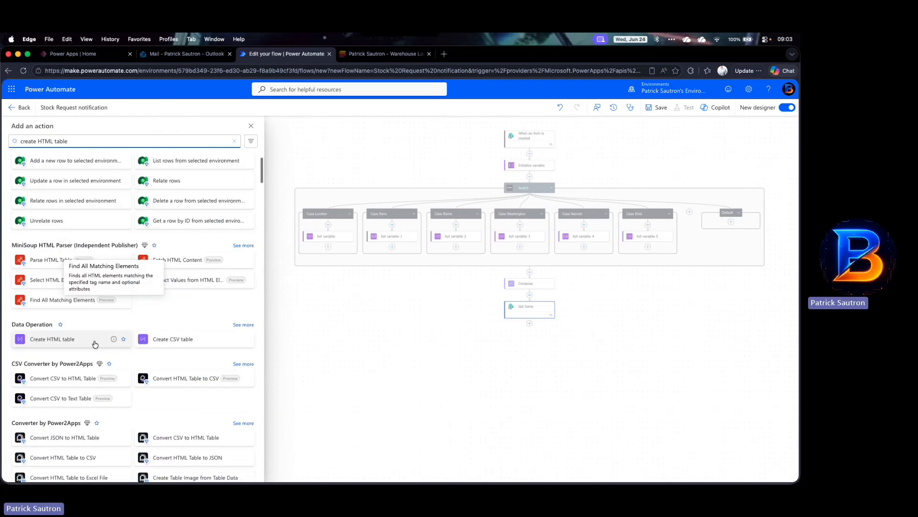
{"action": "left_click", "coordinate": [65, 342]}
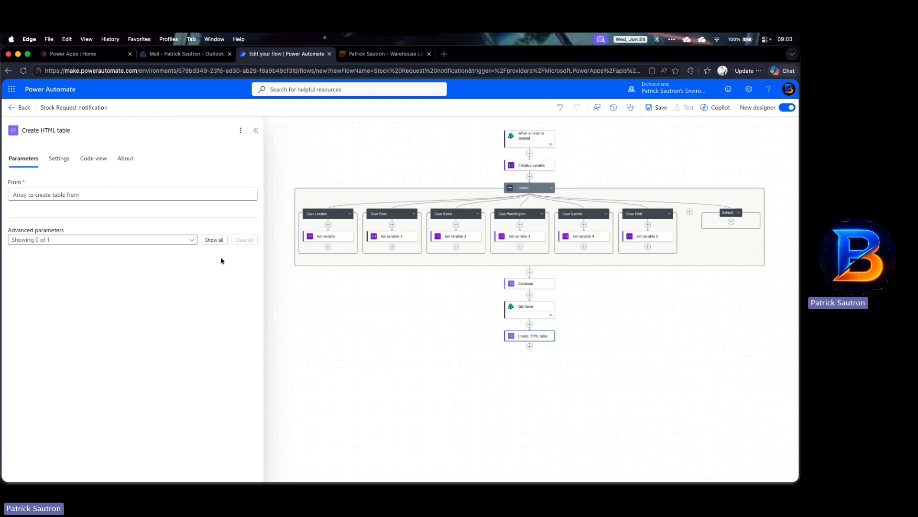
Step: Set the Create HTML table From field to the Get items body/value output
{"action": "left_click", "coordinate": [200, 198]}
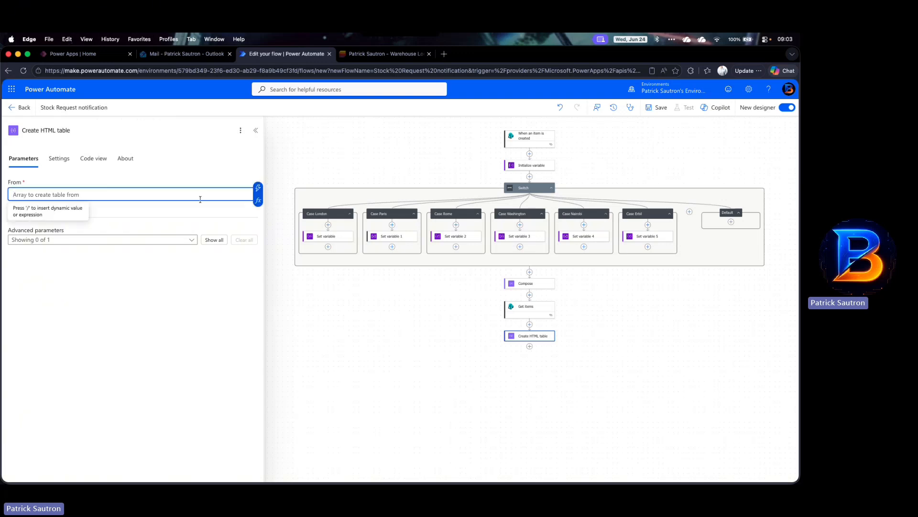
{"action": "left_click", "coordinate": [258, 189]}
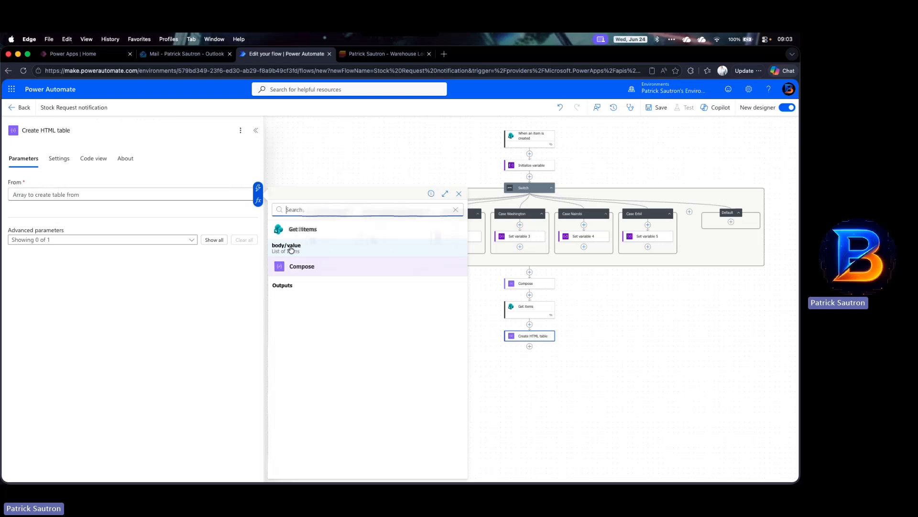
{"action": "left_click", "coordinate": [291, 248]}
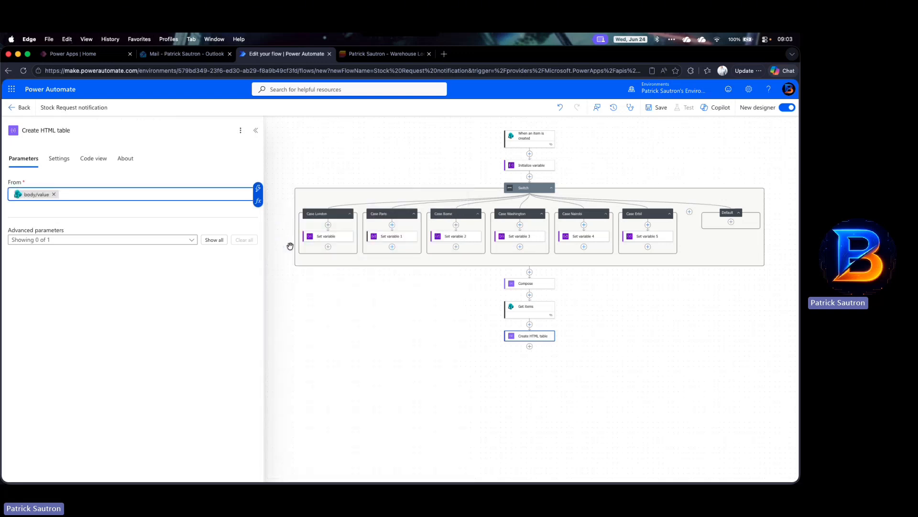
Step: Enable the Columns advanced parameter and set Columns to Custom
{"action": "left_click", "coordinate": [193, 240]}
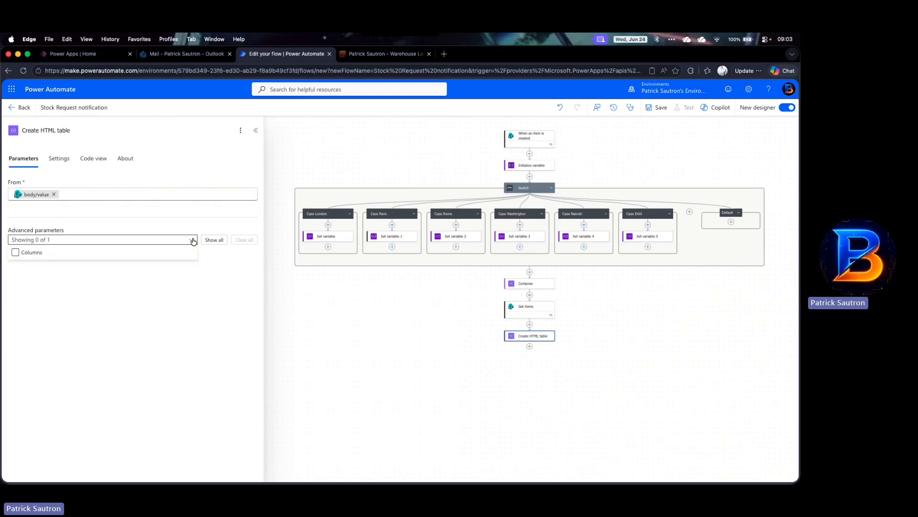
{"action": "left_click", "coordinate": [31, 253]}
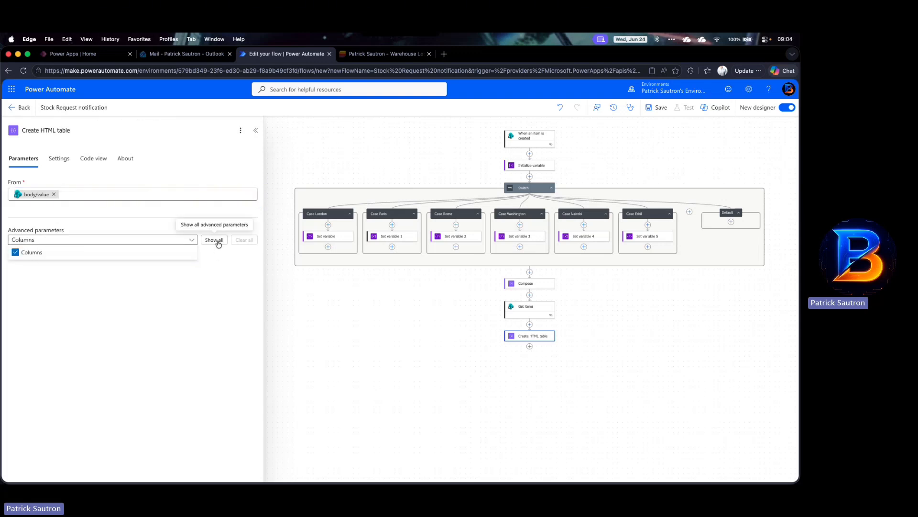
{"action": "left_click", "coordinate": [175, 223]}
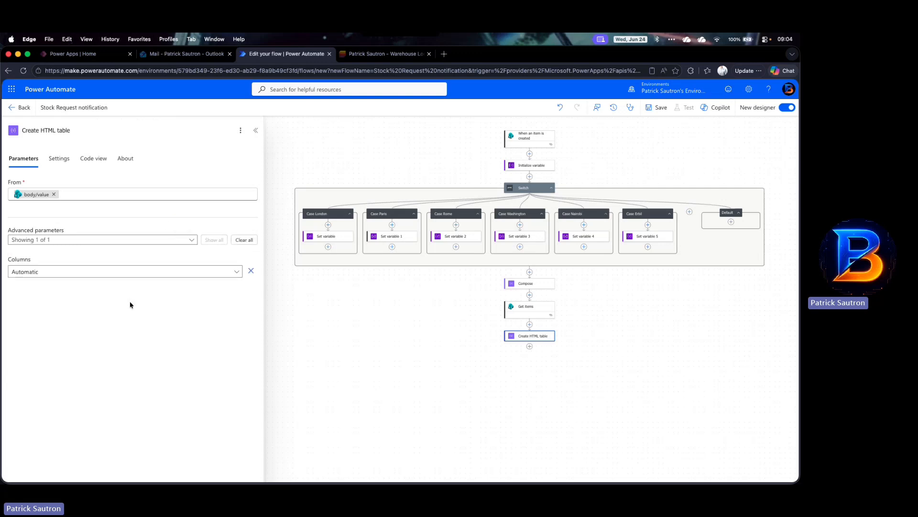
{"action": "left_click", "coordinate": [237, 272]}
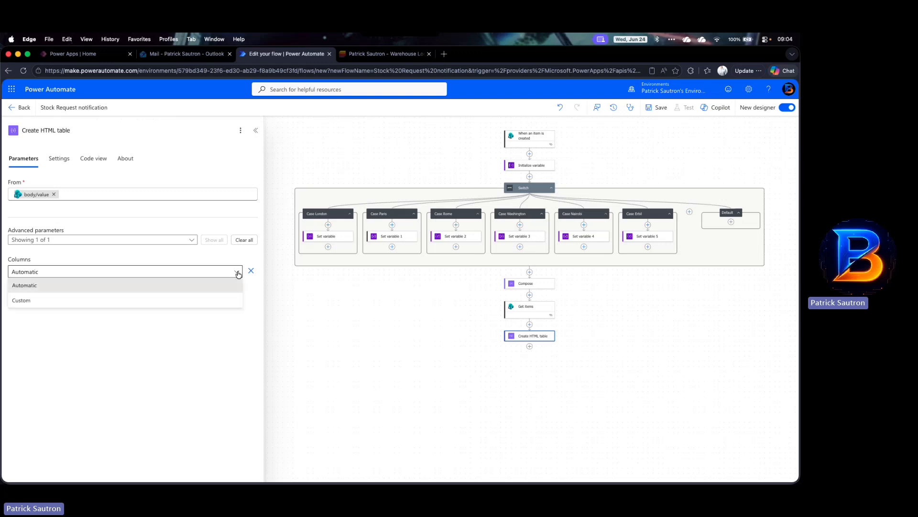
{"action": "left_click", "coordinate": [112, 304]}
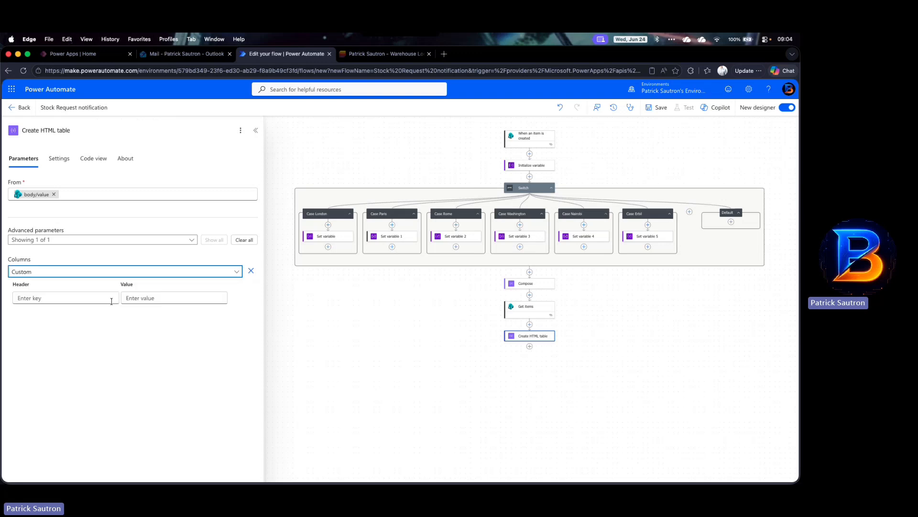
Step: Add a column with header Item description and the Get items Item Value dynamic value
{"action": "left_click", "coordinate": [74, 298]}
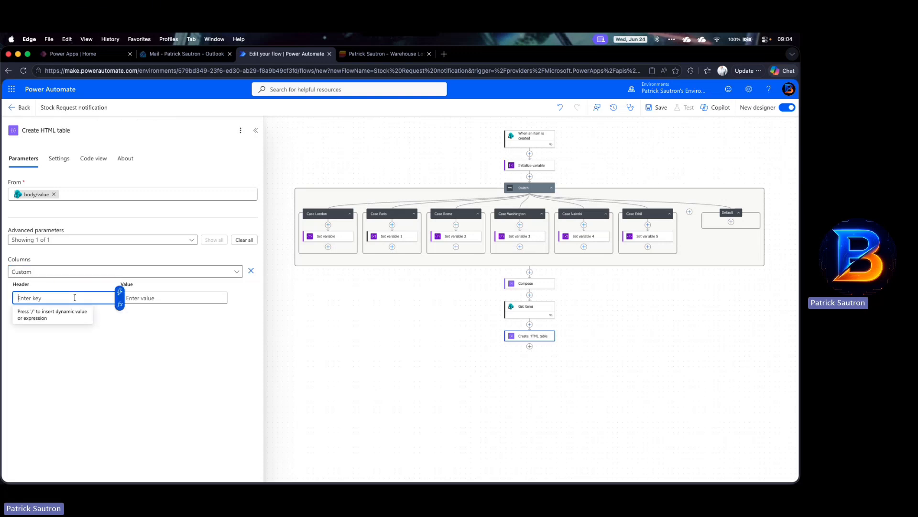
{"action": "type", "text": "Ite"}
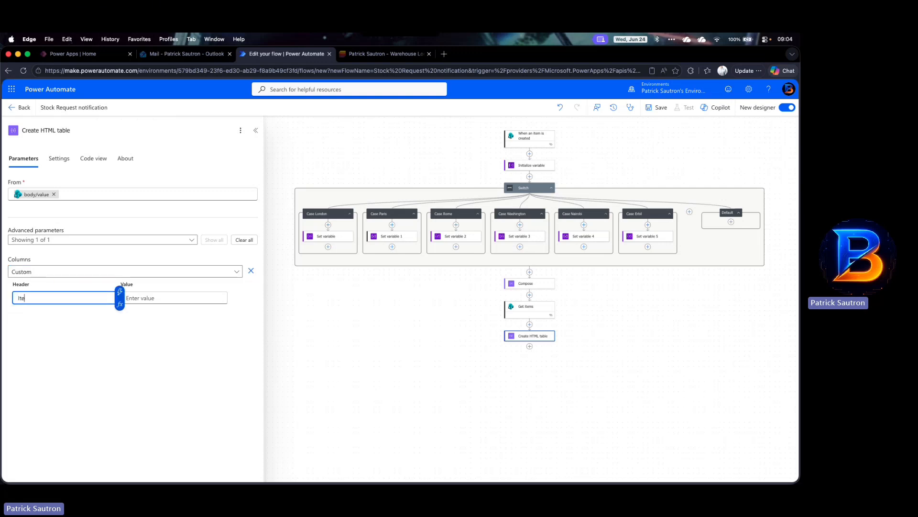
{"action": "type", "text": "m description"}
{"action": "key", "text": "Tab"}
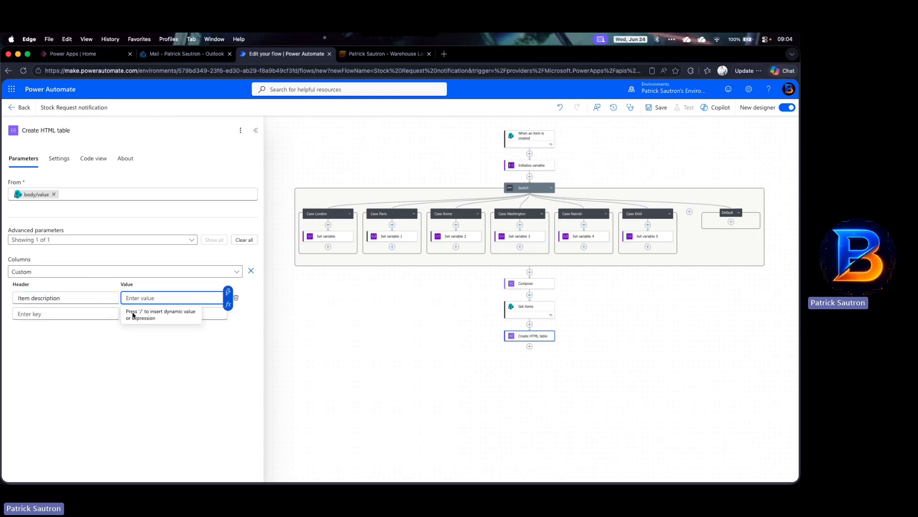
{"action": "left_click", "coordinate": [229, 291]}
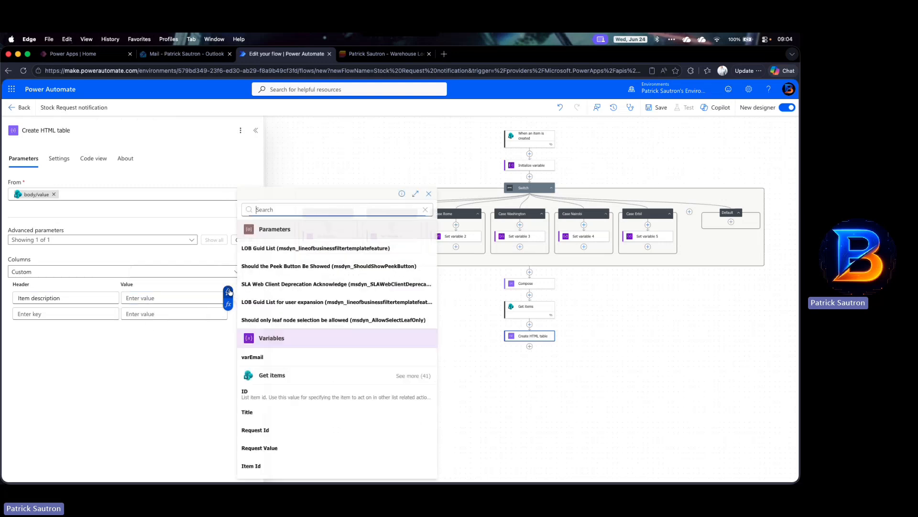
{"action": "type", "text": "itrem"}
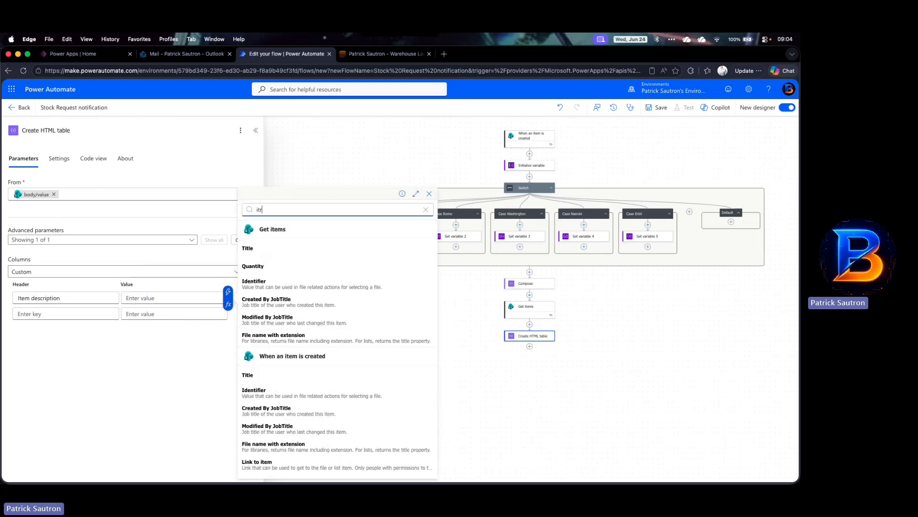
{"action": "key", "text": "BackSpace"}
{"action": "key", "text": "BackSpace"}
{"action": "key", "text": "BackSpace"}
{"action": "type", "text": "em"}
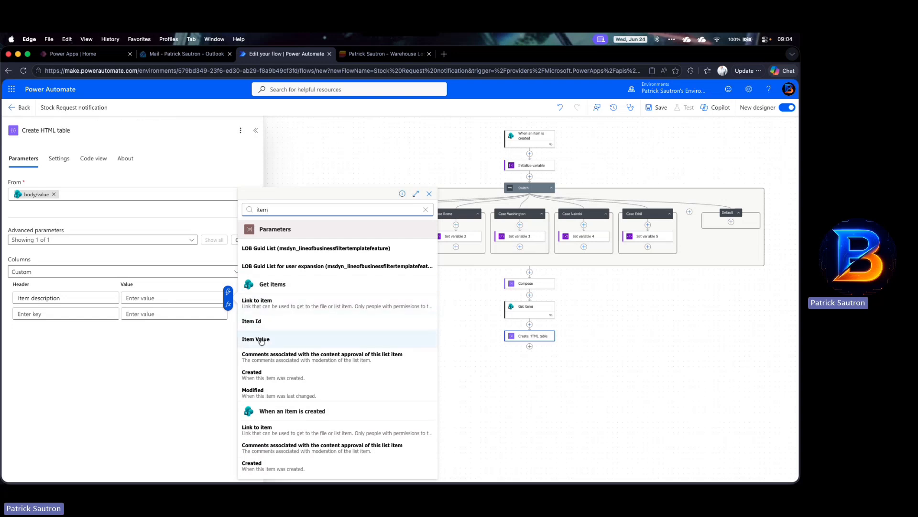
{"action": "left_click", "coordinate": [262, 341]}
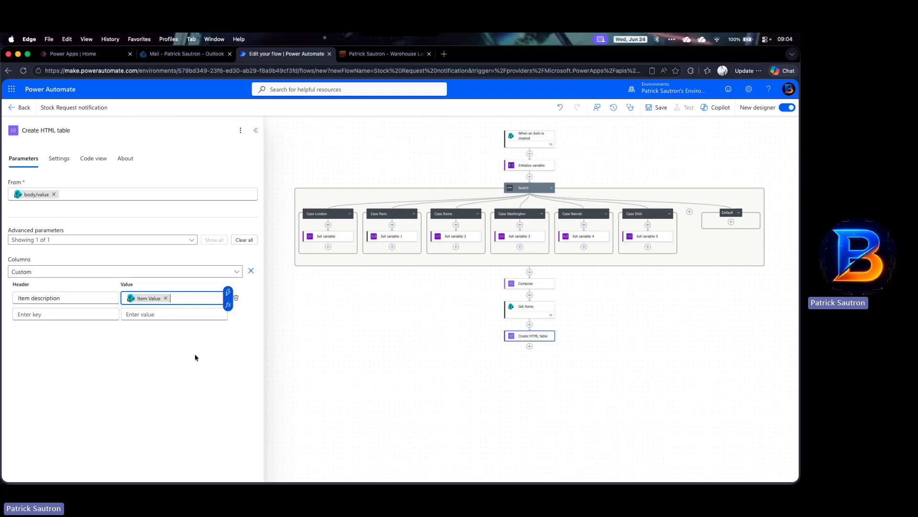
Step: Add a Quantity column using the Get items Quantity dynamic value
{"action": "left_click", "coordinate": [83, 311]}
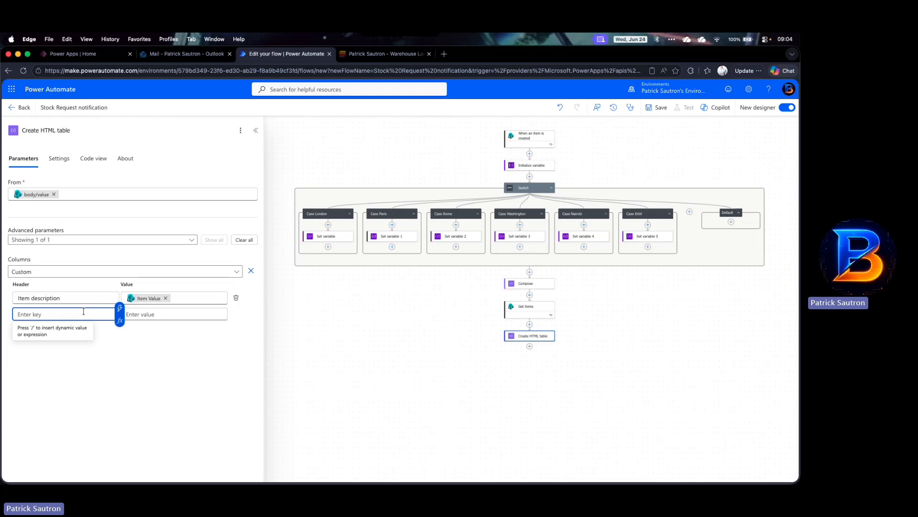
{"action": "type", "text": "Quantity"}
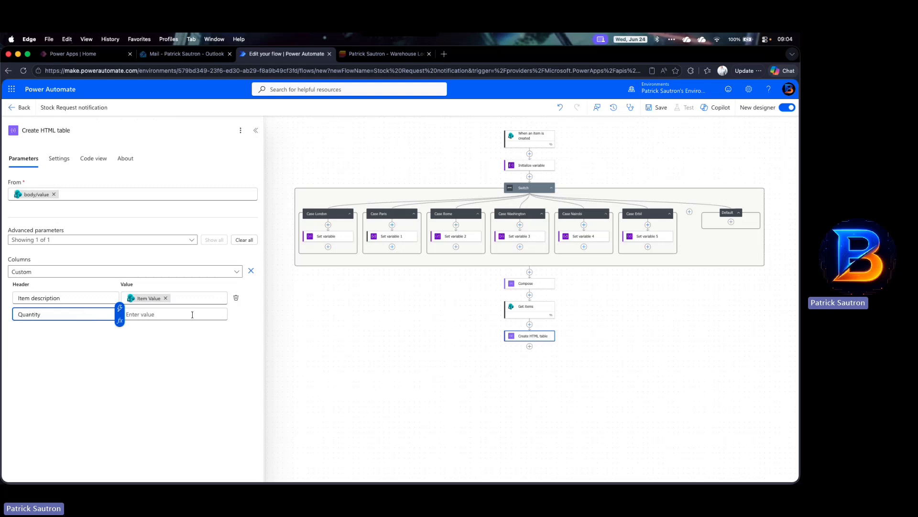
{"action": "left_click", "coordinate": [199, 313]}
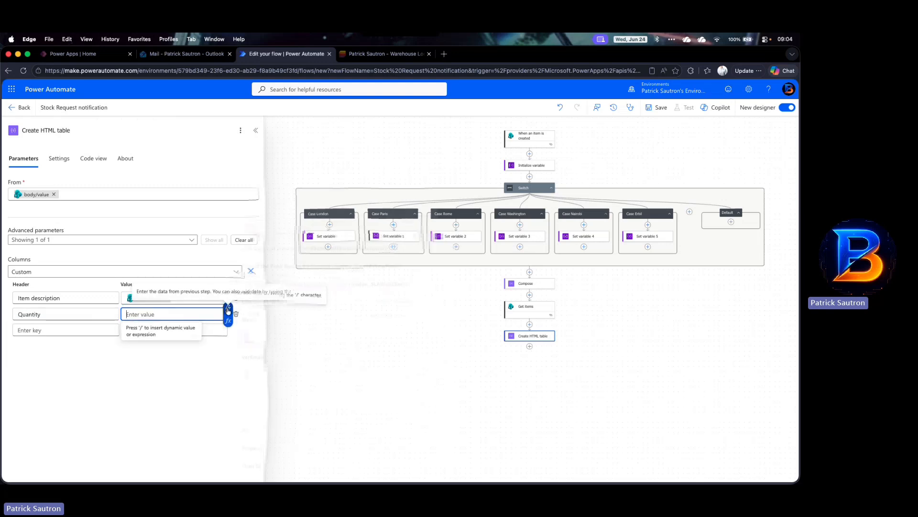
{"action": "left_click", "coordinate": [228, 308]}
{"action": "type", "text": "quantity"}
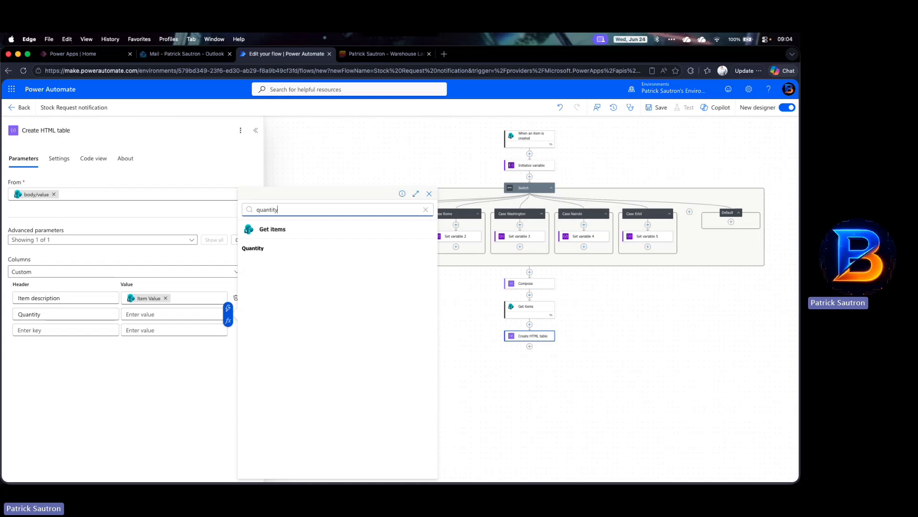
{"action": "left_click", "coordinate": [272, 248]}
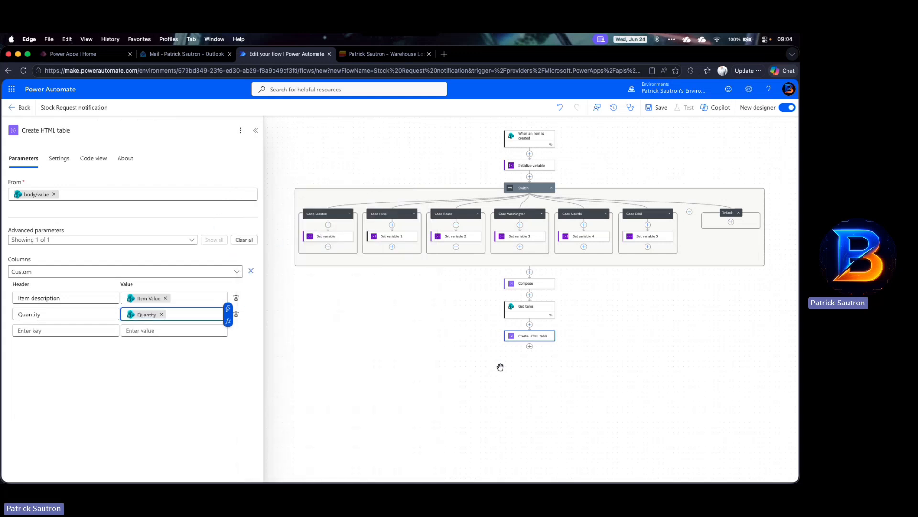
Step: Add a Send an email (V2) action after Create HTML table and sign in to create the Office 365 Outlook connection
{"action": "scroll", "coordinate": [595, 392], "scroll_direction": "down", "scroll_amount": 3}
{"action": "left_click", "coordinate": [584, 354]}
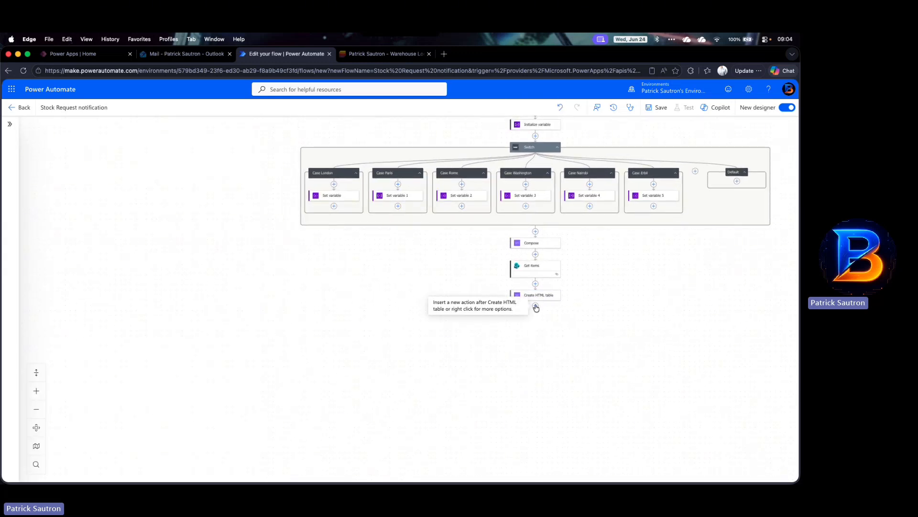
{"action": "left_click", "coordinate": [536, 307]}
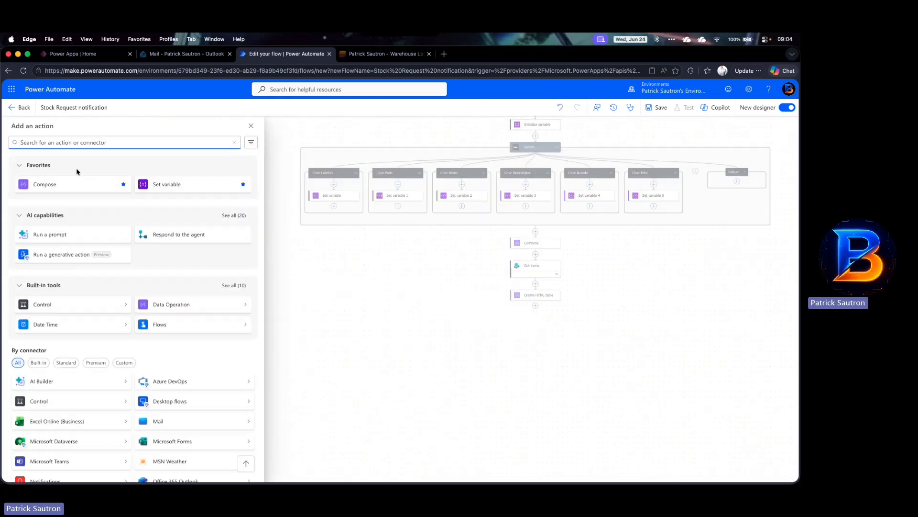
{"action": "type", "text": "Send "}
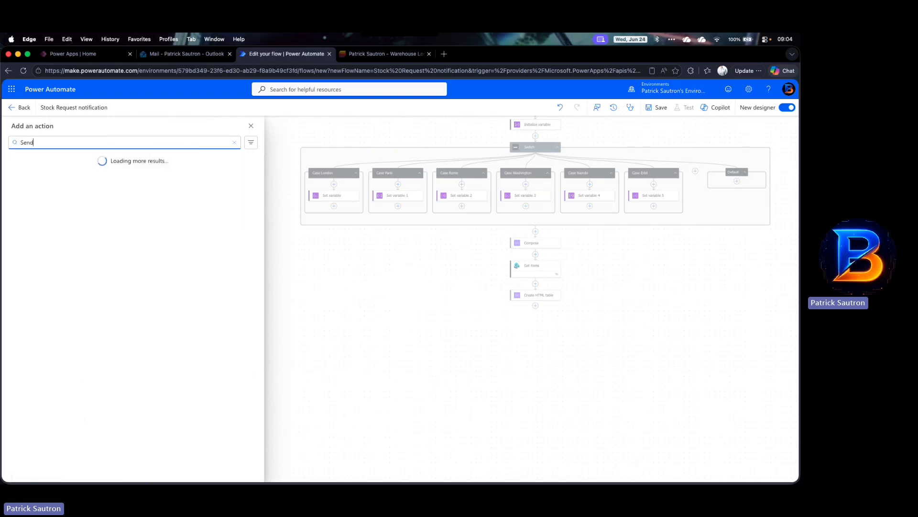
{"action": "type", "text": "an email"}
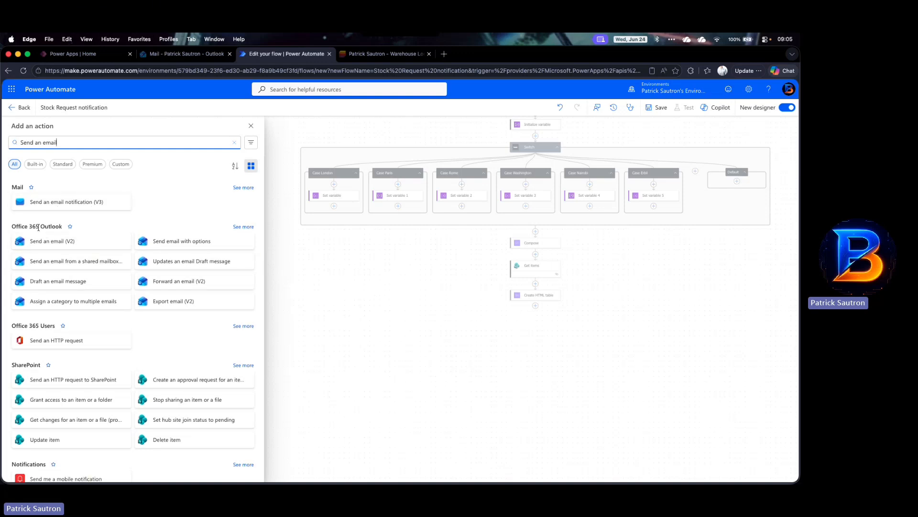
{"action": "left_click", "coordinate": [66, 243]}
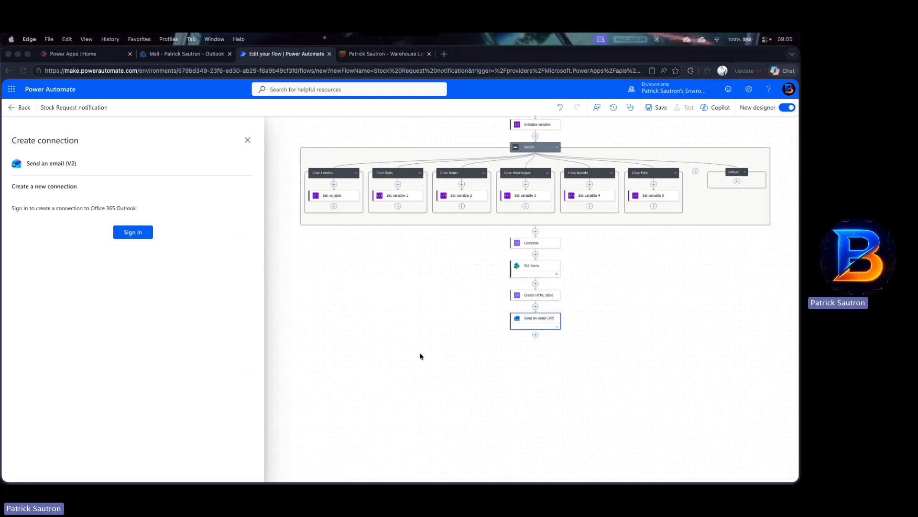
{"action": "left_click", "coordinate": [133, 232]}
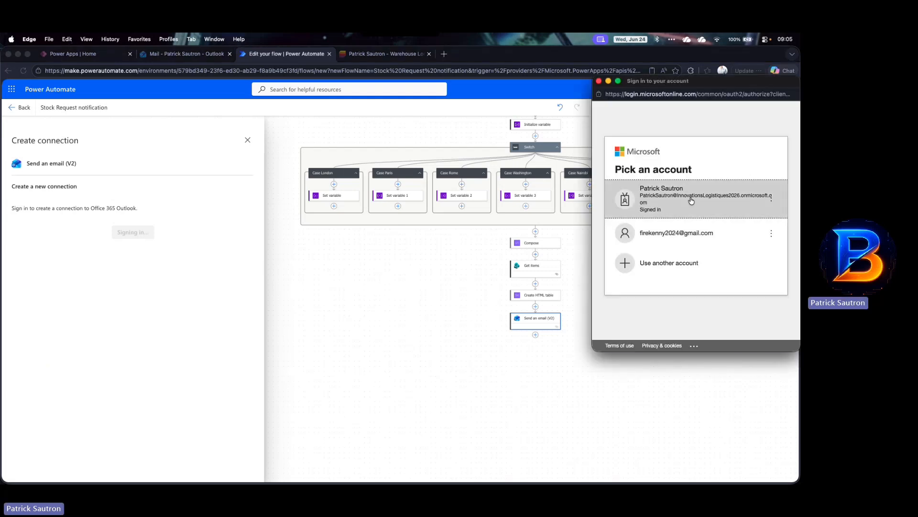
{"action": "left_click", "coordinate": [692, 200]}
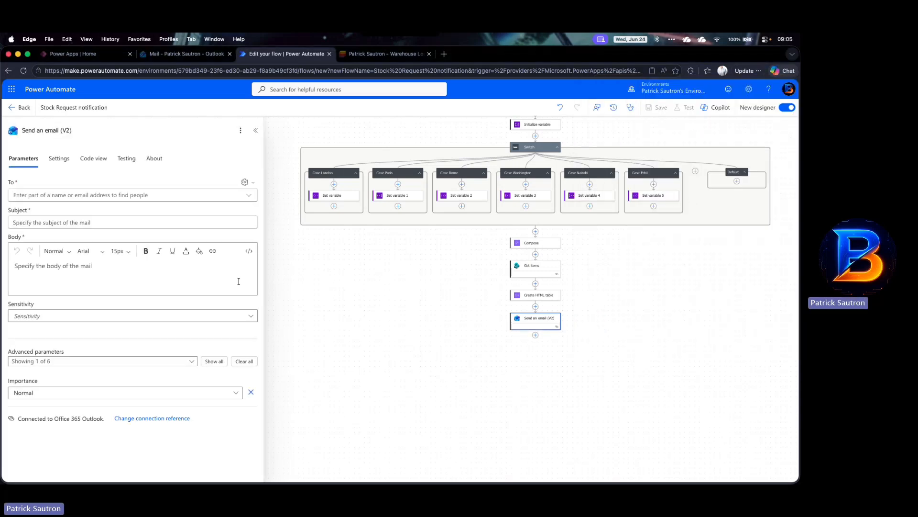
Step: Switch the To field to dynamic content and set it to the varEmail variable
{"action": "left_click", "coordinate": [190, 196]}
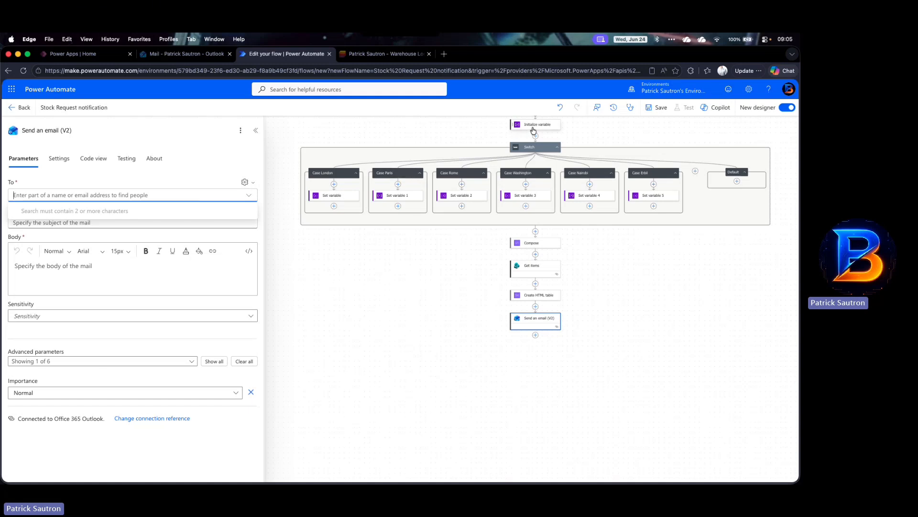
{"action": "left_click", "coordinate": [253, 186]}
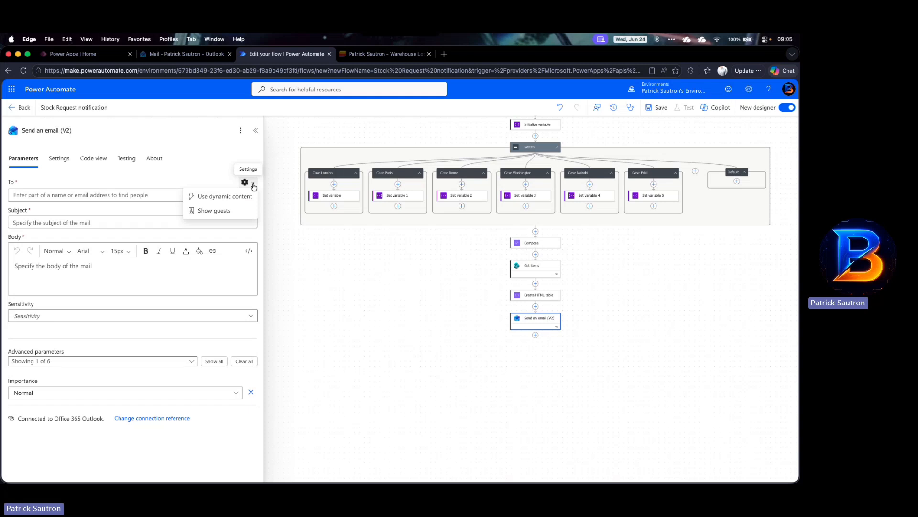
{"action": "left_click", "coordinate": [242, 197]}
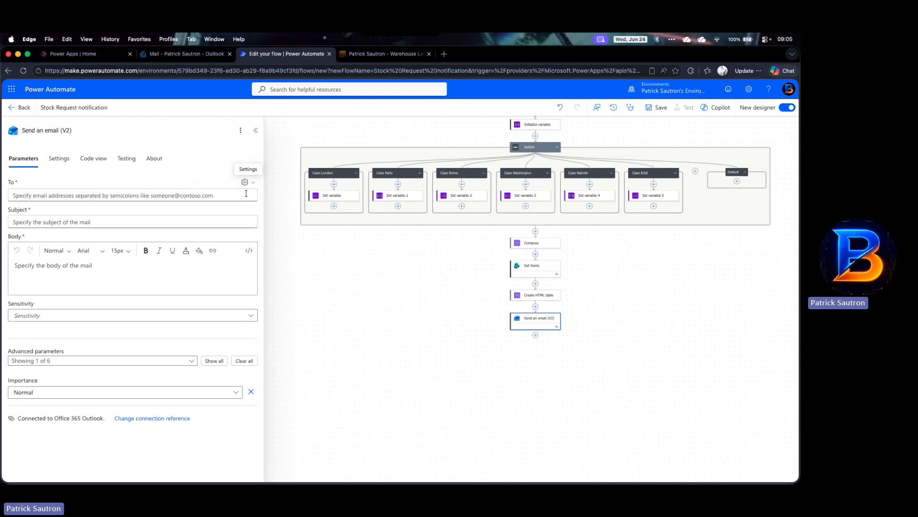
{"action": "left_click", "coordinate": [256, 194]}
{"action": "left_click", "coordinate": [258, 191]}
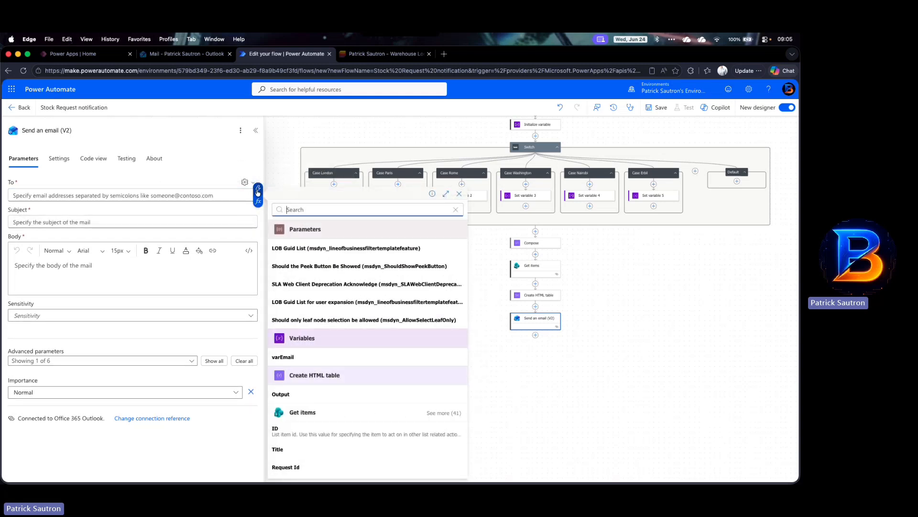
{"action": "left_click", "coordinate": [290, 357]}
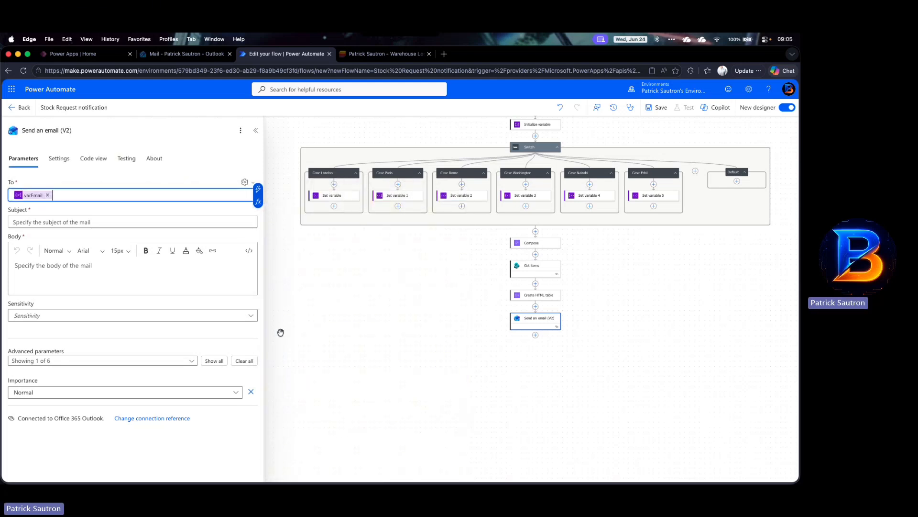
Step: Enter the email subject New Stock Request -
{"action": "left_click", "coordinate": [56, 223]}
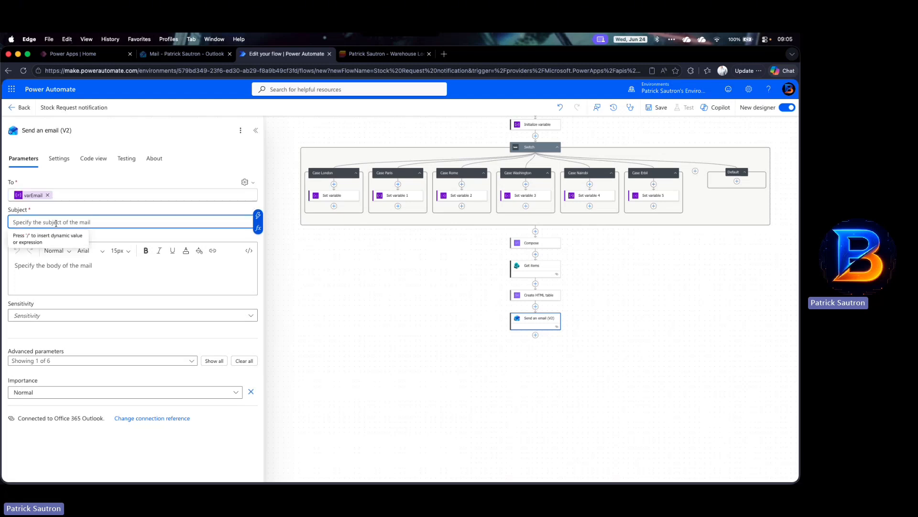
{"action": "type", "text": "New "}
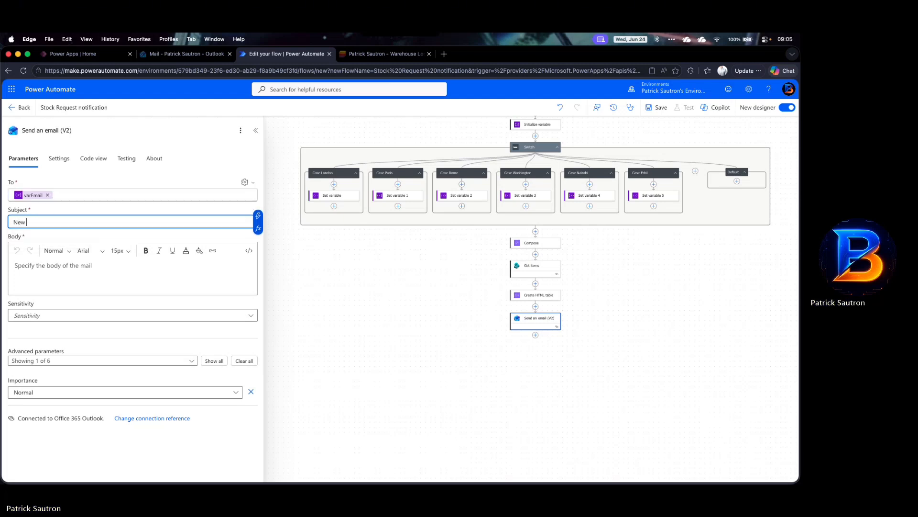
{"action": "type", "text": "Stock"}
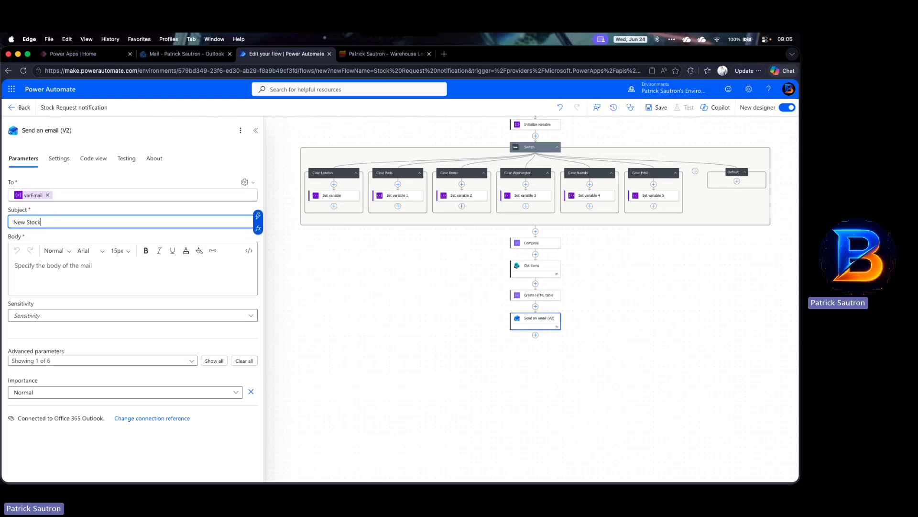
{"action": "type", "text": " Request -"}
{"action": "left_click", "coordinate": [232, 275]}
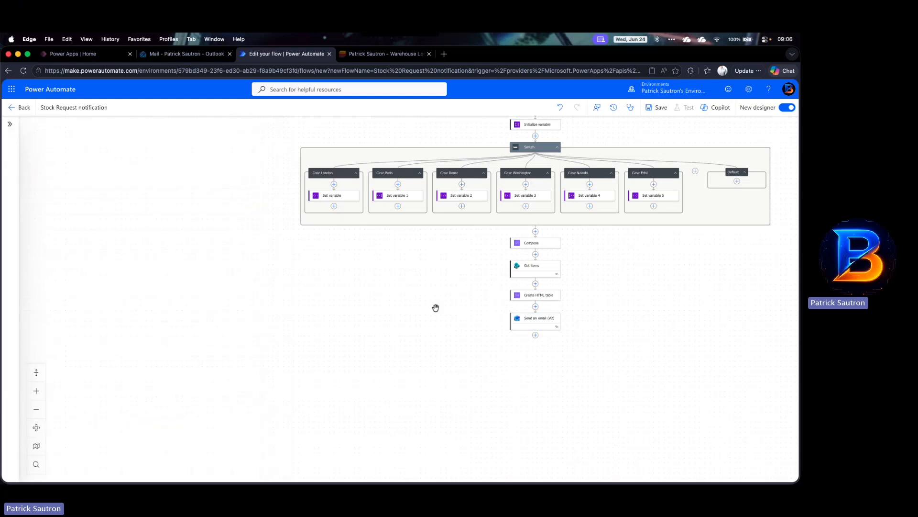
Step: Append the trigger's WarehouseLocation Value dynamic value to the subject
{"action": "left_click", "coordinate": [537, 320]}
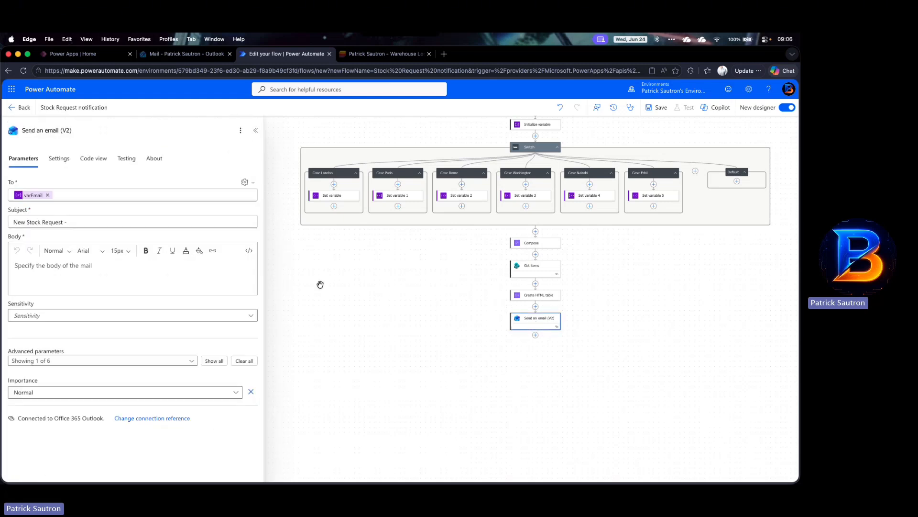
{"action": "left_click", "coordinate": [105, 221]}
{"action": "left_click", "coordinate": [258, 215]}
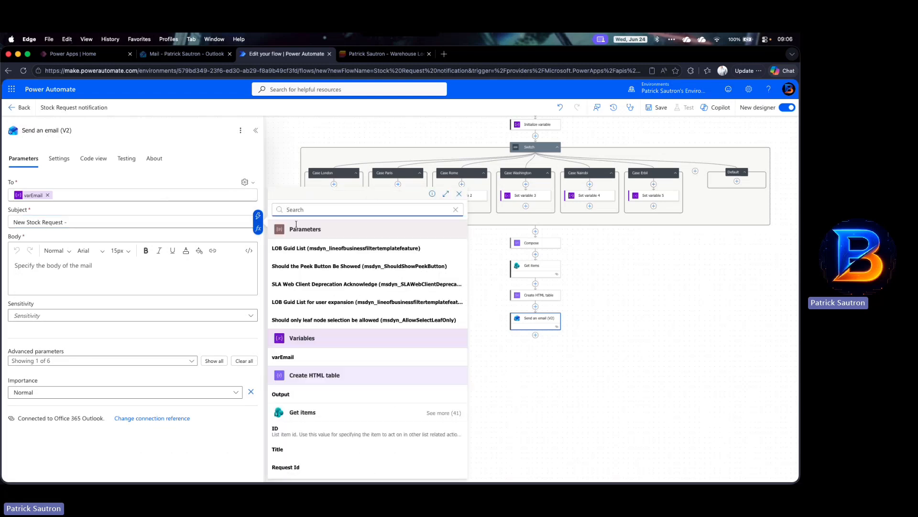
{"action": "type", "text": "warehou"}
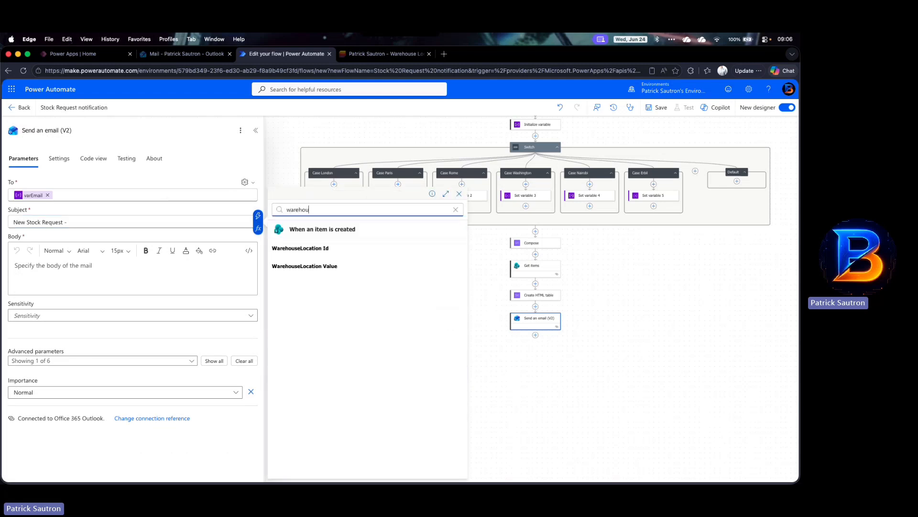
{"action": "left_click", "coordinate": [302, 267]}
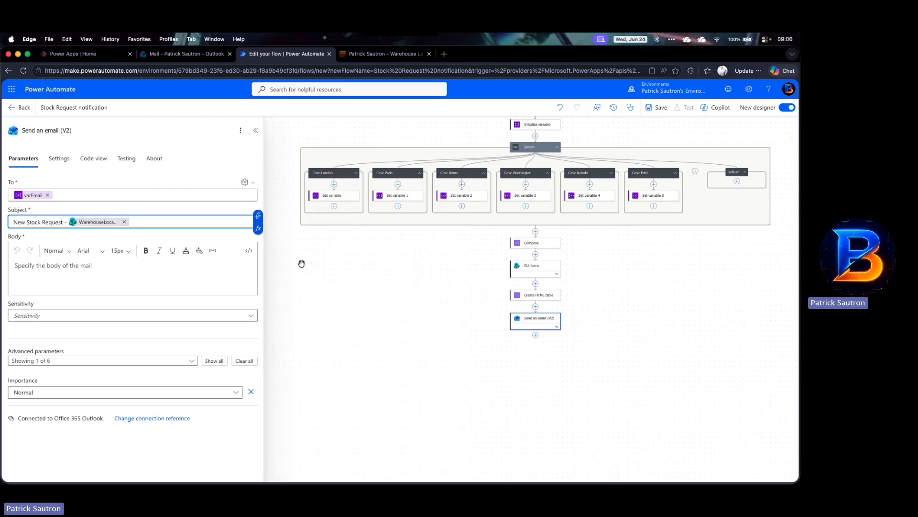
Step: Append - ID: and the When an item is created ID dynamic value to the subject
{"action": "type", "text": "- ID:"}
{"action": "left_click", "coordinate": [258, 216]}
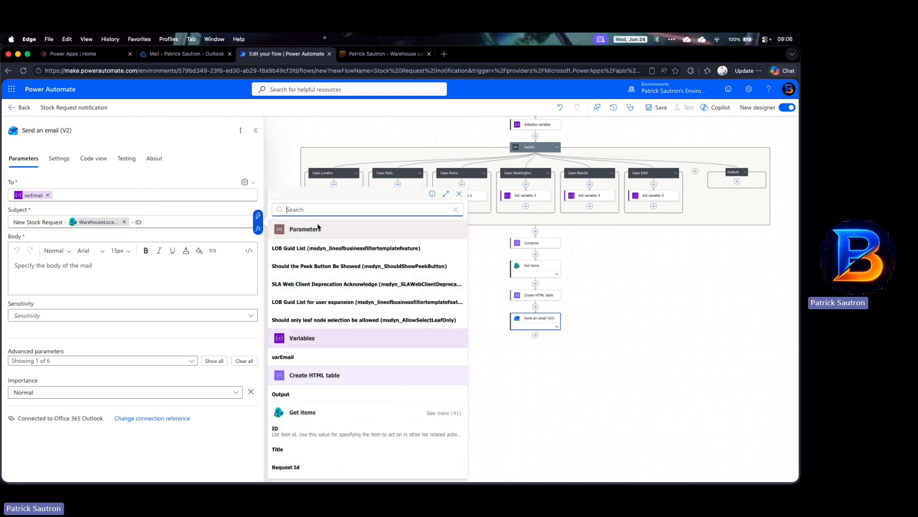
{"action": "type", "text": "ID"}
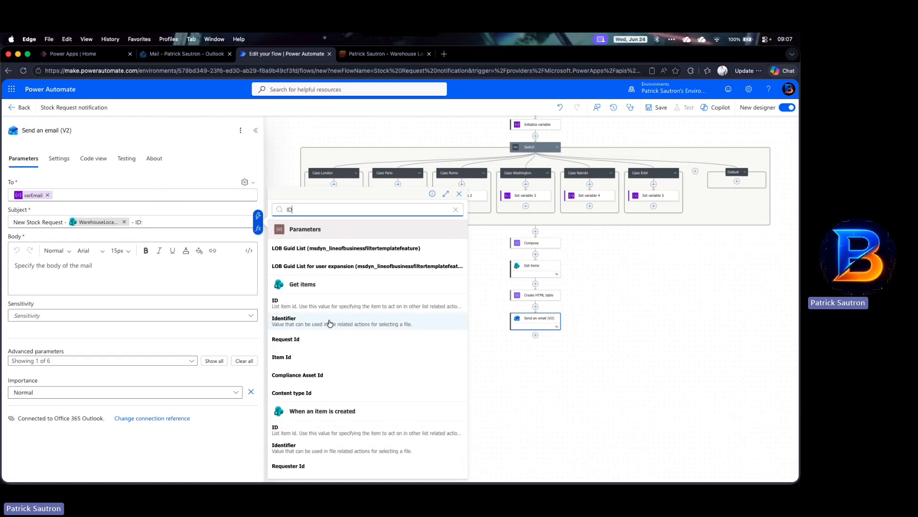
{"action": "left_click", "coordinate": [299, 430]}
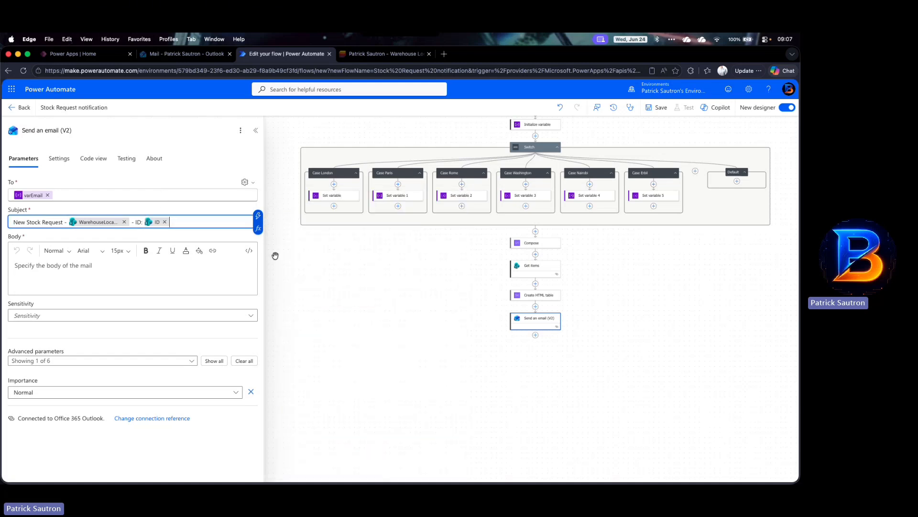
Step: Remove the subject's ID token and re-insert the When an item is created ID value
{"action": "left_click", "coordinate": [165, 222]}
{"action": "left_click", "coordinate": [258, 215]}
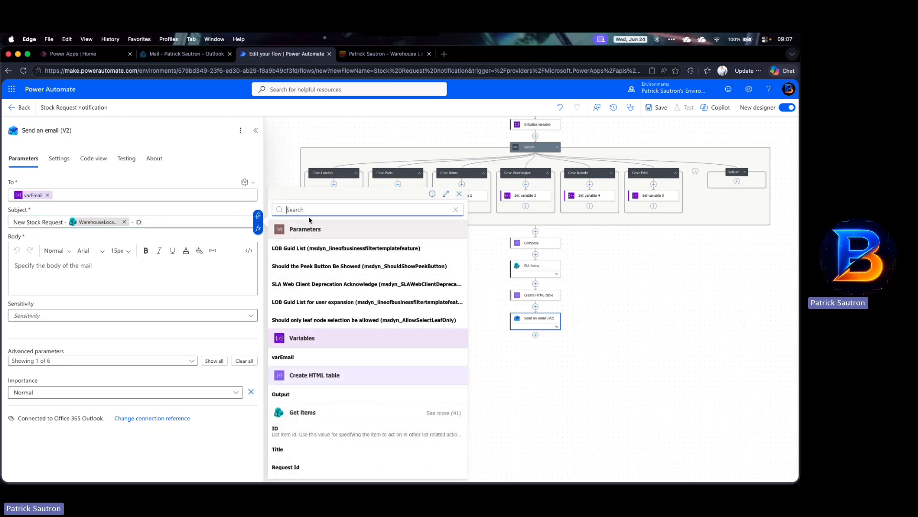
{"action": "type", "text": "ID"}
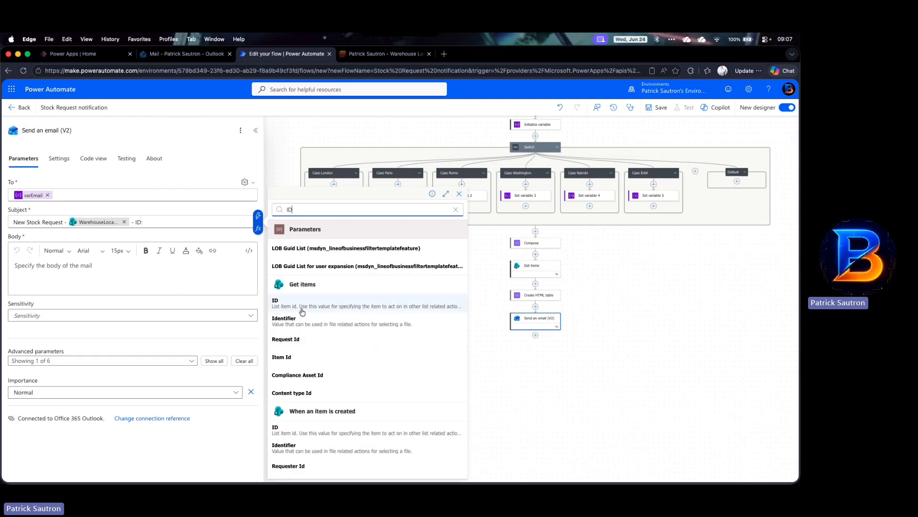
{"action": "left_click", "coordinate": [282, 434]}
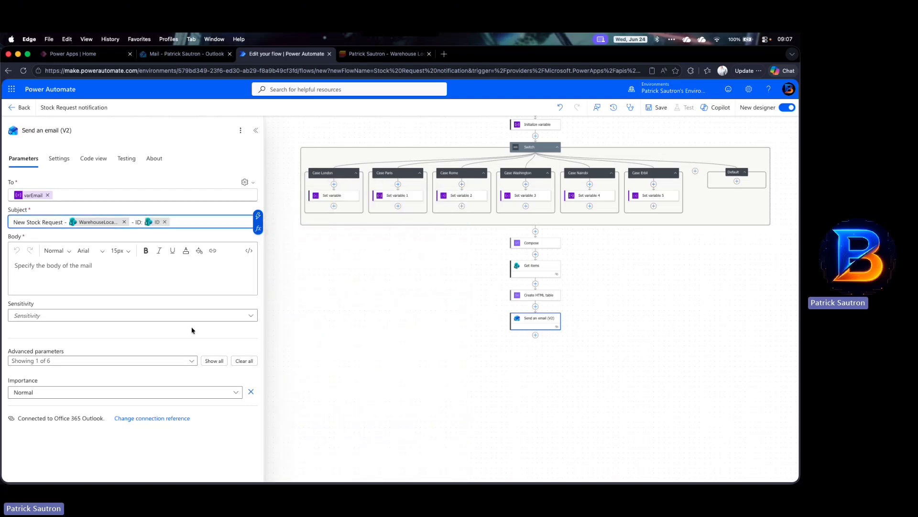
Step: Start the email body with Request ID: followed by the When an item is created ID value
{"action": "left_click", "coordinate": [90, 269]}
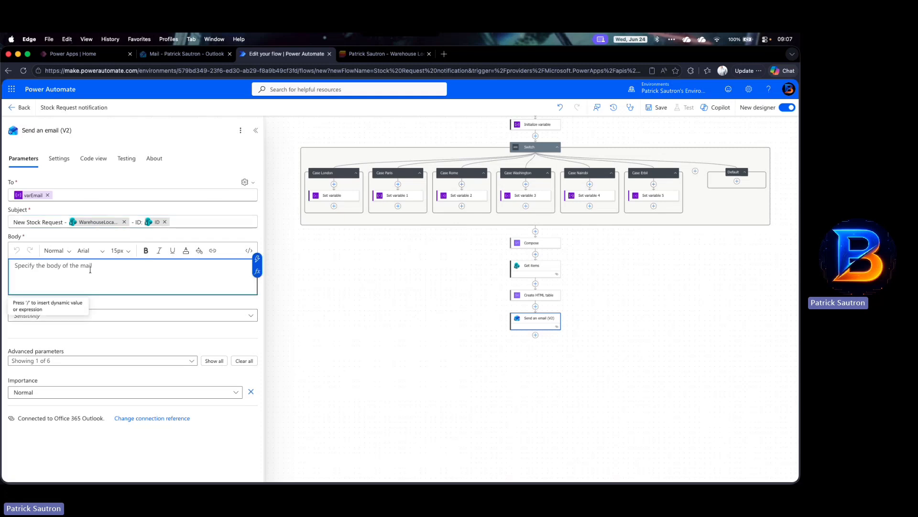
{"action": "type", "text": "Reque"}
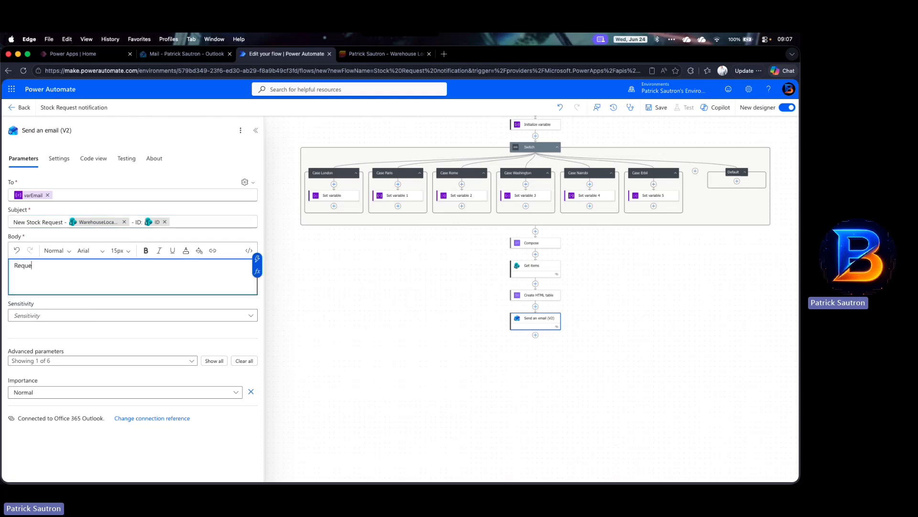
{"action": "type", "text": "st ID:"}
{"action": "left_click", "coordinate": [257, 258]}
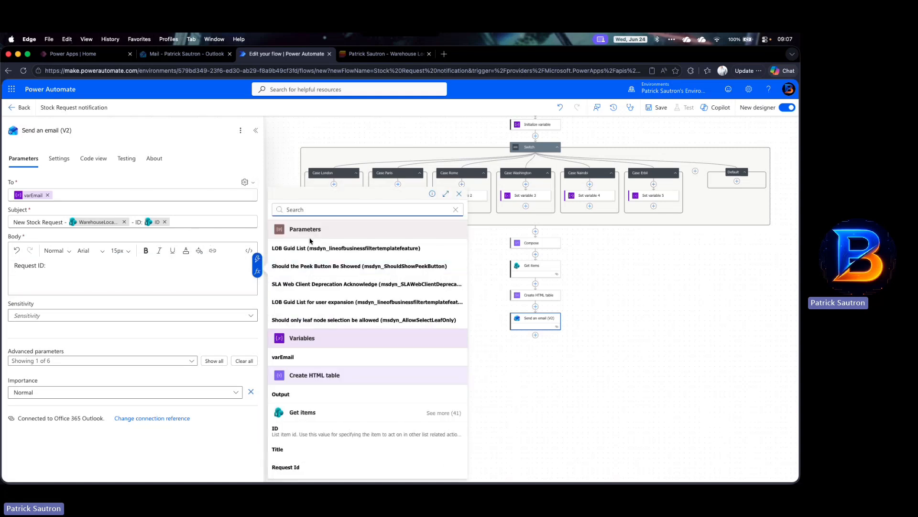
{"action": "type", "text": "ID"}
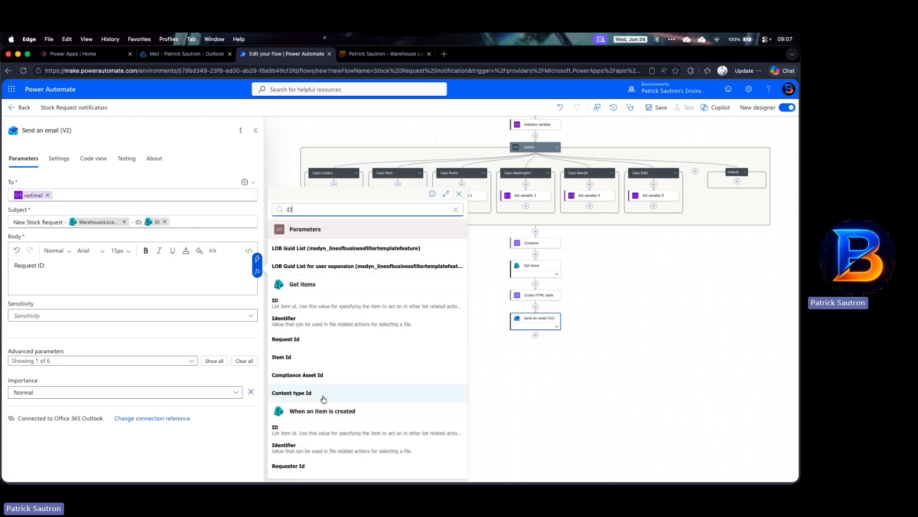
{"action": "left_click", "coordinate": [288, 430]}
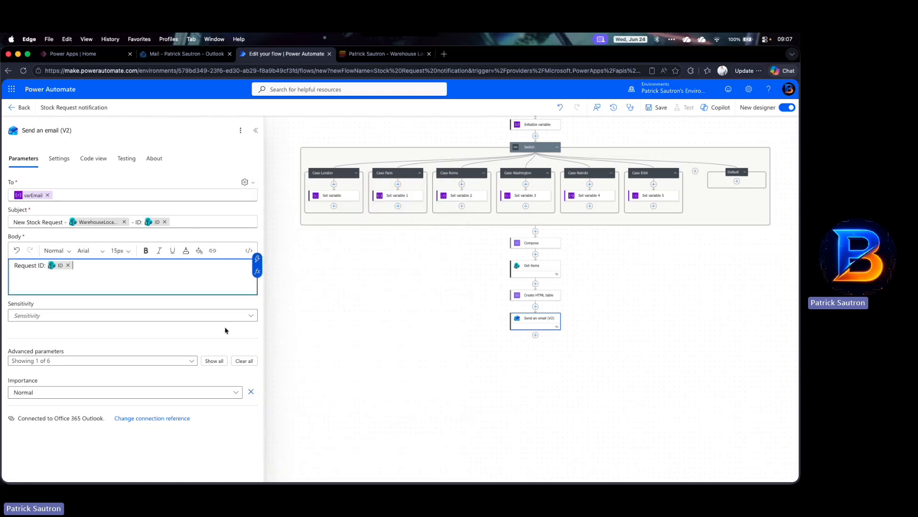
Step: Add a new body line Request Date: followed by the trigger's RequestDate dynamic value
{"action": "key", "text": "Return"}
{"action": "type", "text": "Requ"}
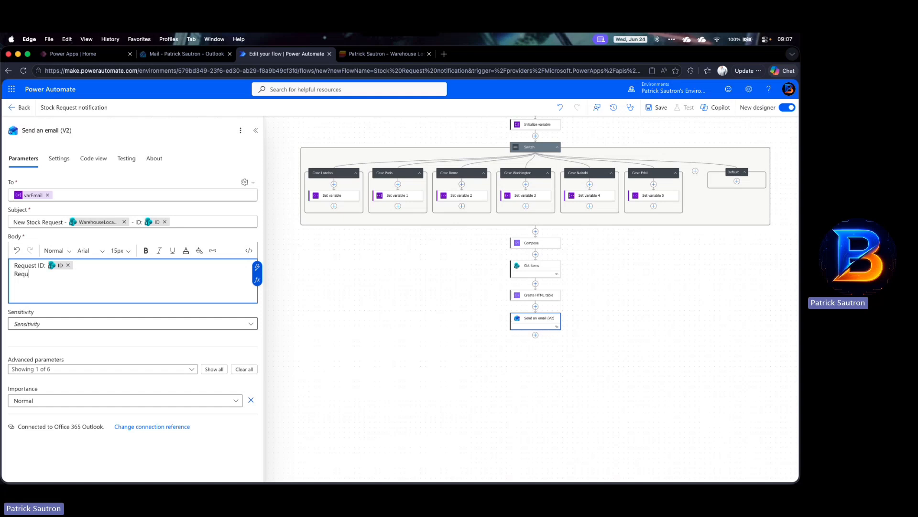
{"action": "type", "text": "est Date:"}
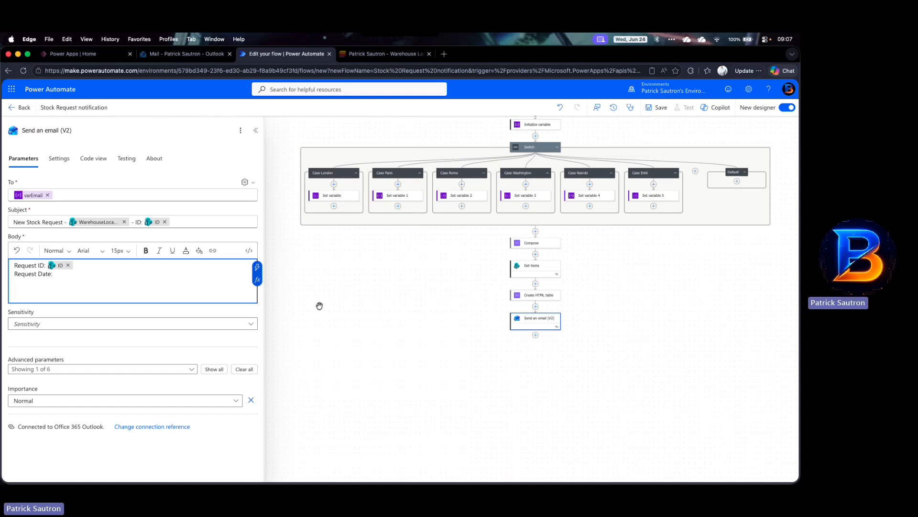
{"action": "left_click", "coordinate": [258, 267]}
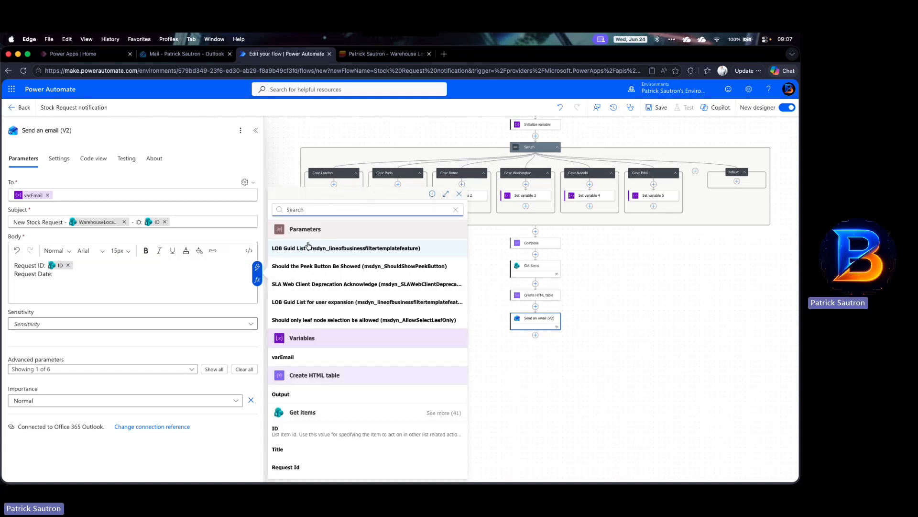
{"action": "type", "text": "request"}
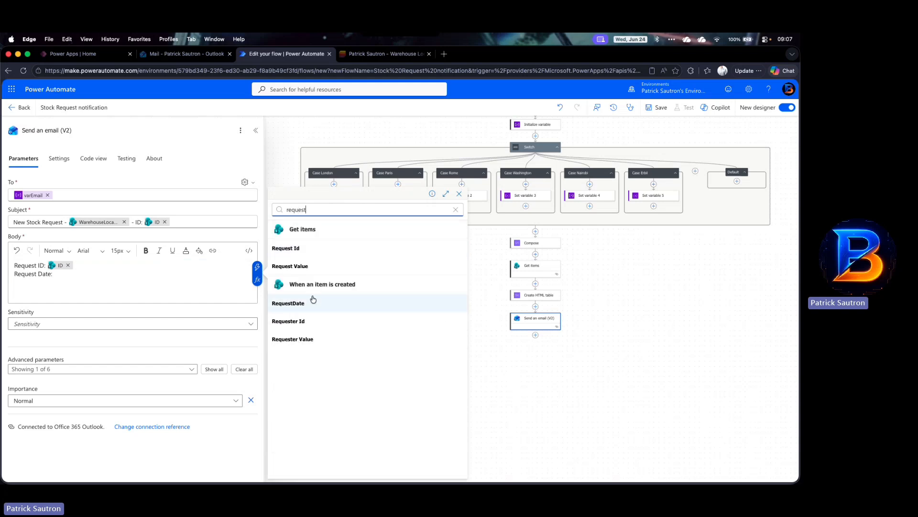
{"action": "type", "text": " date"}
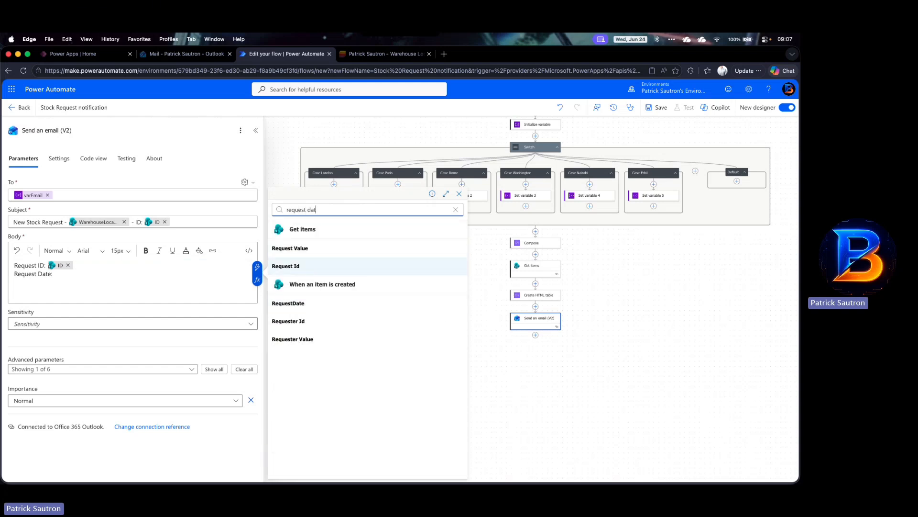
{"action": "left_click", "coordinate": [287, 304]}
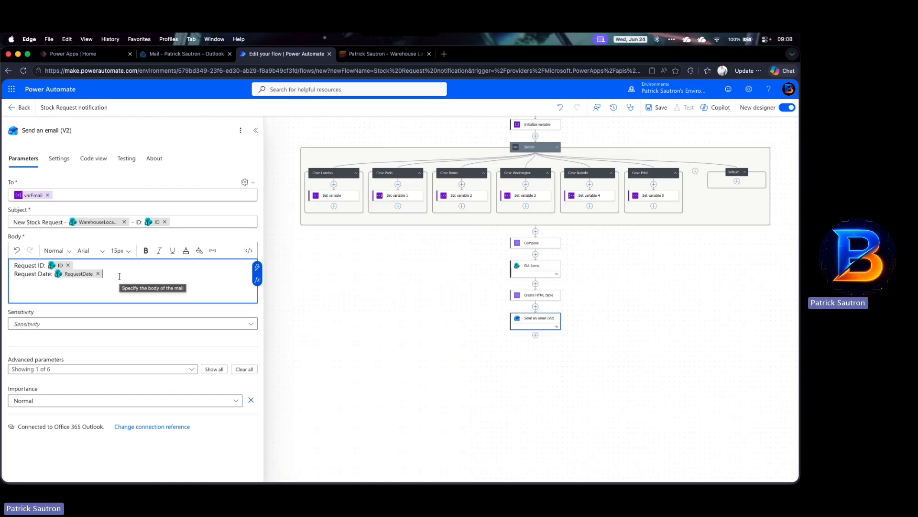
Step: Add a body line Requester: followed by the When an item is created Requester Value dynamic value
{"action": "key", "text": "Return"}
{"action": "type", "text": "Reques"}
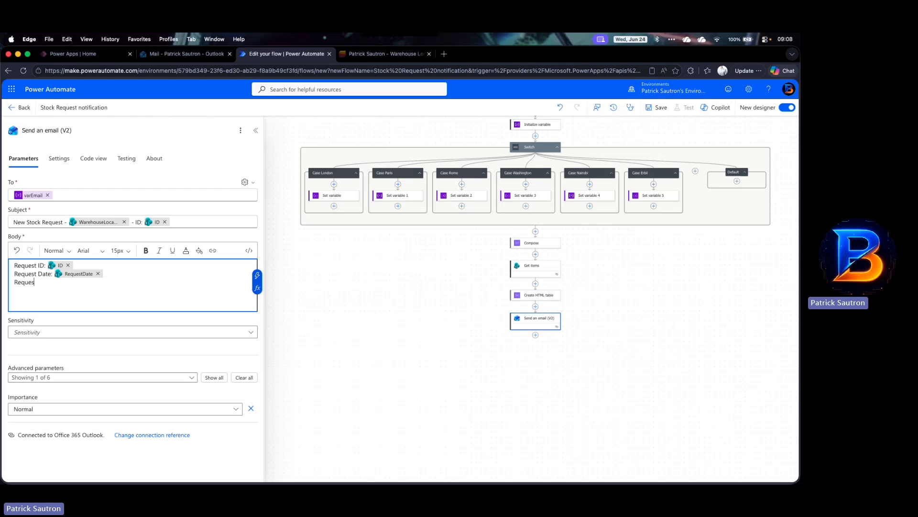
{"action": "type", "text": "ter:"}
{"action": "left_click", "coordinate": [257, 275]}
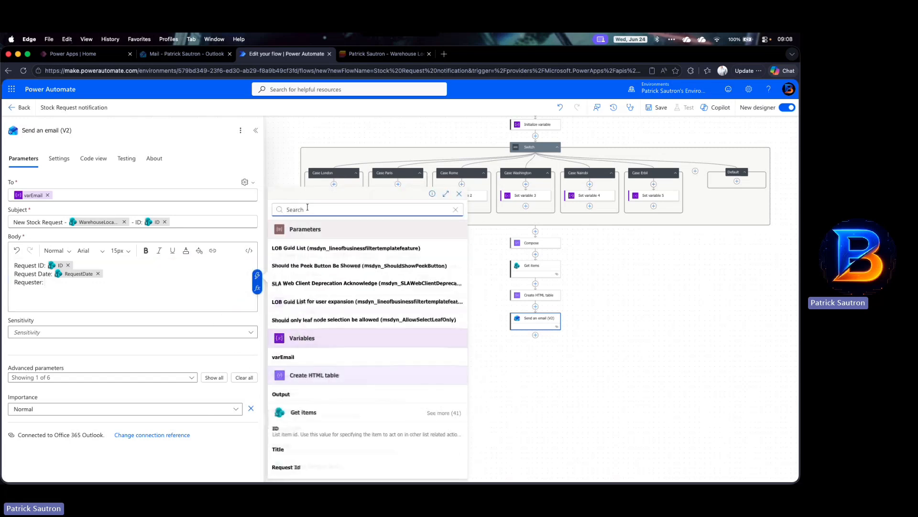
{"action": "type", "text": "requester"}
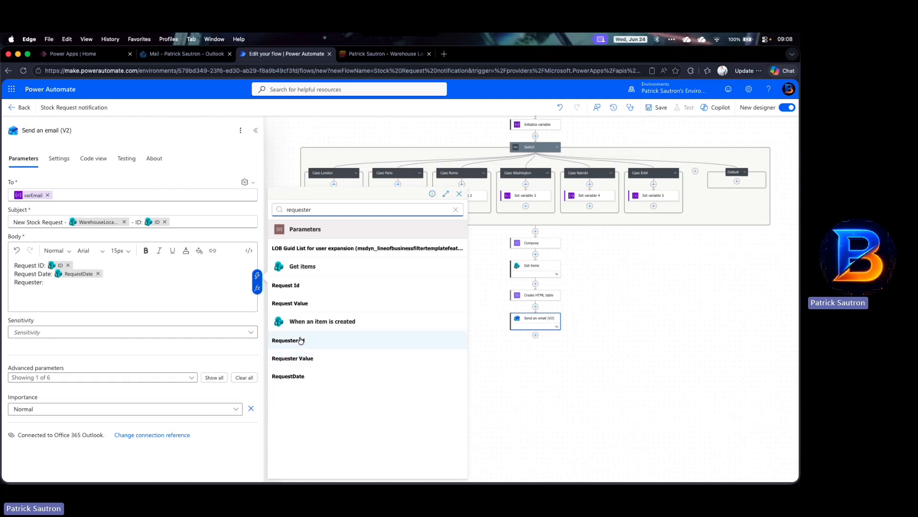
{"action": "left_click", "coordinate": [297, 359]}
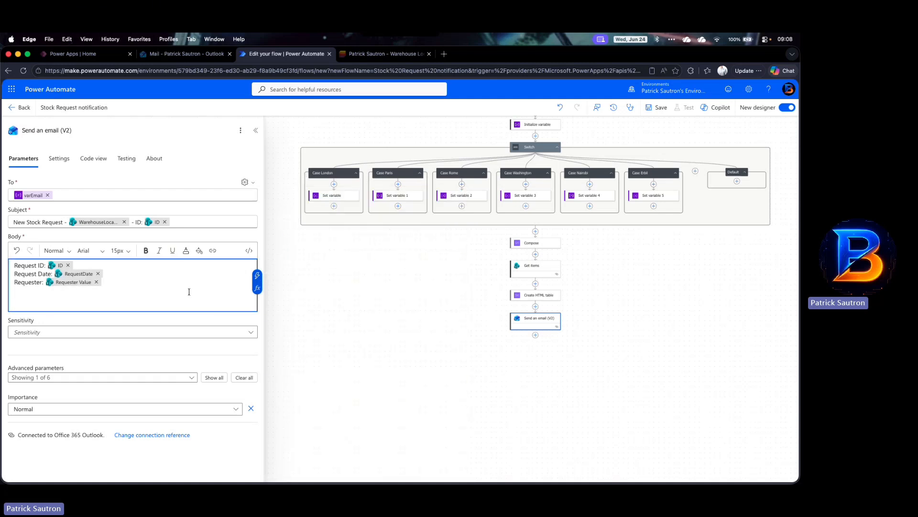
Step: Add a body line Warehouse: followed by the trigger's WarehouseLocation Value dynamic value
{"action": "key", "text": "Return"}
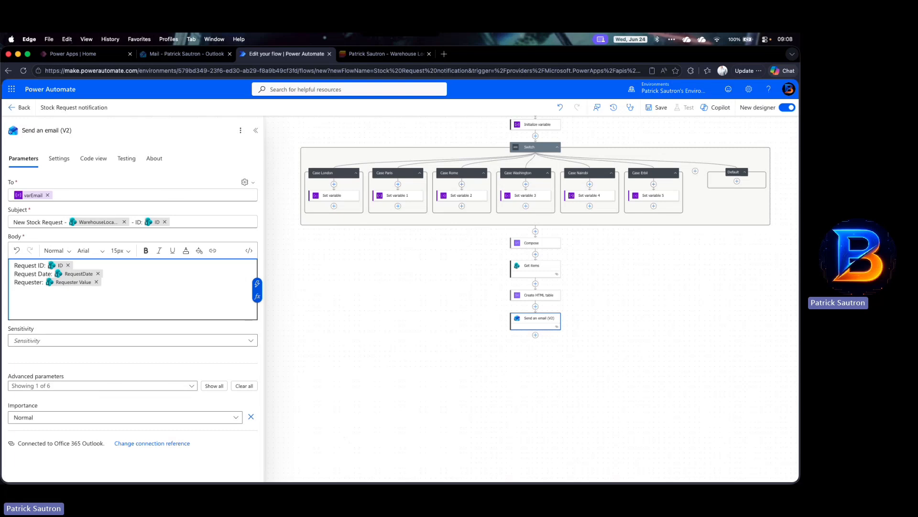
{"action": "type", "text": "Warehouse"}
{"action": "type", "text": ":"}
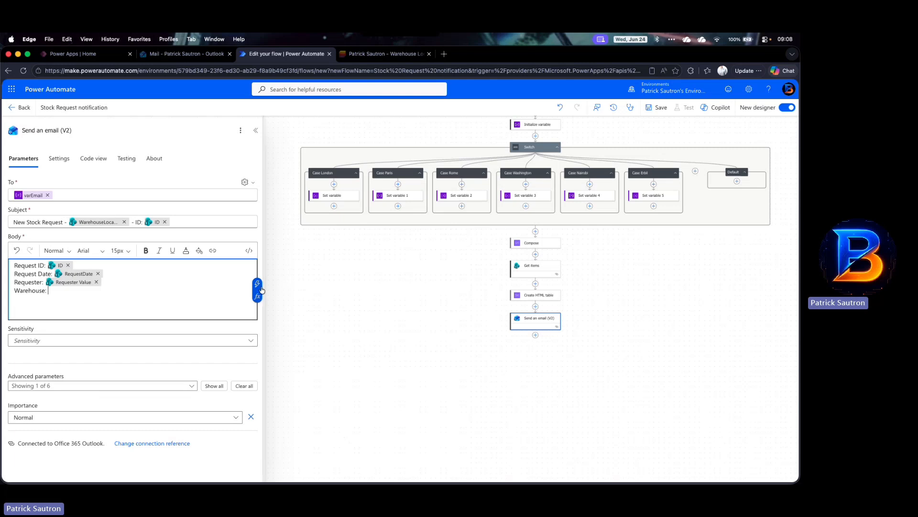
{"action": "left_click", "coordinate": [257, 283]}
{"action": "type", "text": "warehouse"}
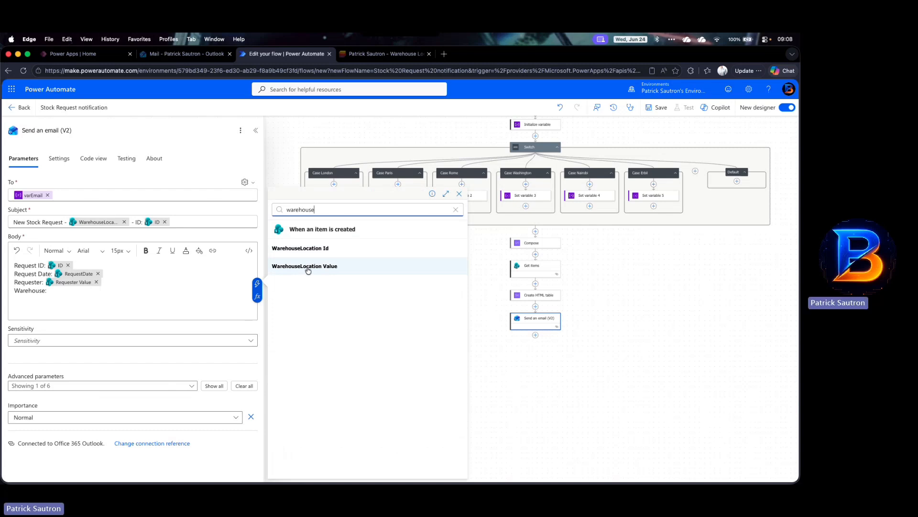
{"action": "left_click", "coordinate": [308, 266]}
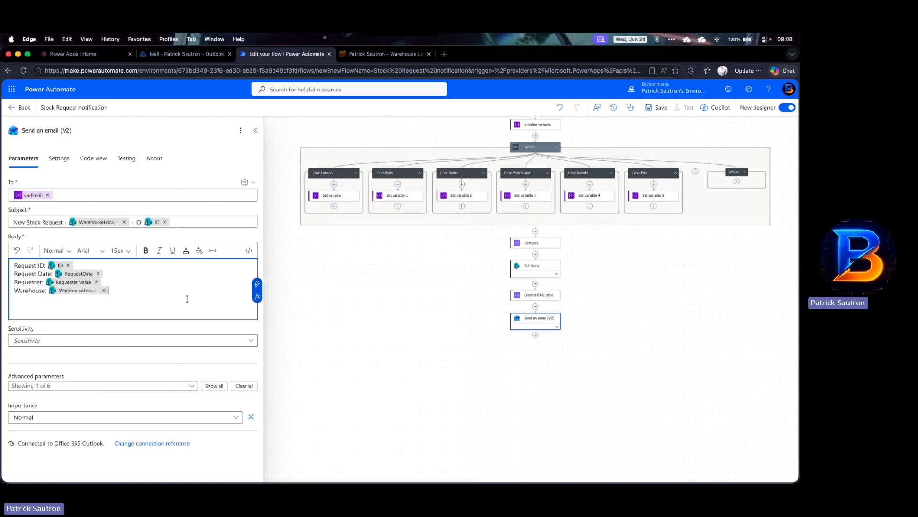
Step: Add an Items requested: line and insert the Create HTML table Output below it, checking the table's columns
{"action": "key", "text": "Return"}
{"action": "type", "text": "Items"}
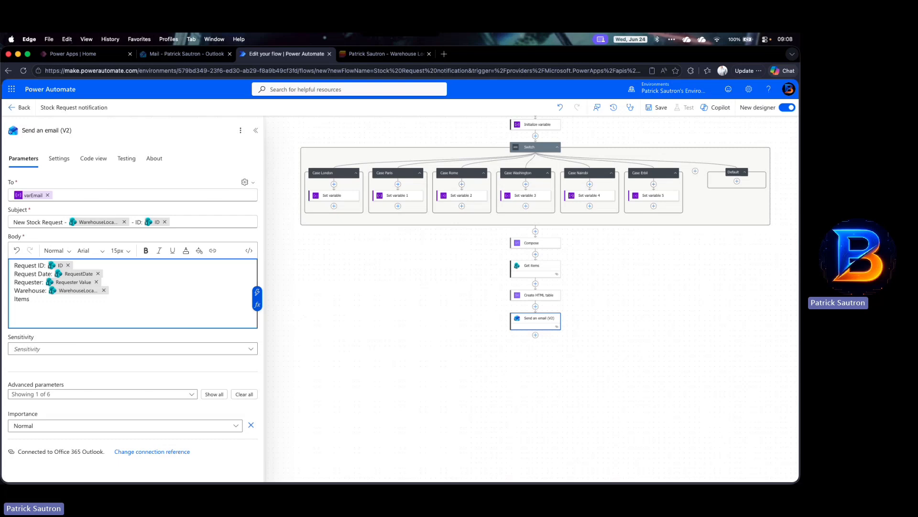
{"action": "type", "text": "requested:"}
{"action": "key", "text": "Return"}
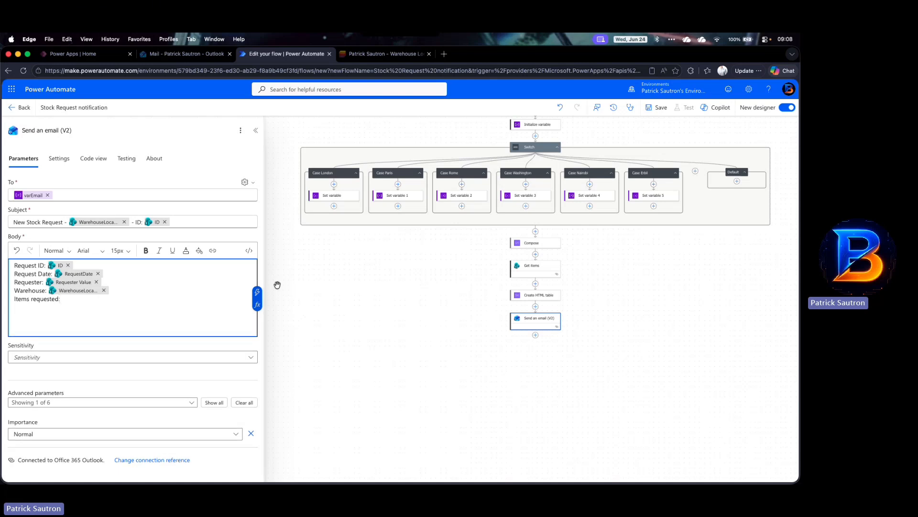
{"action": "left_click", "coordinate": [259, 293]}
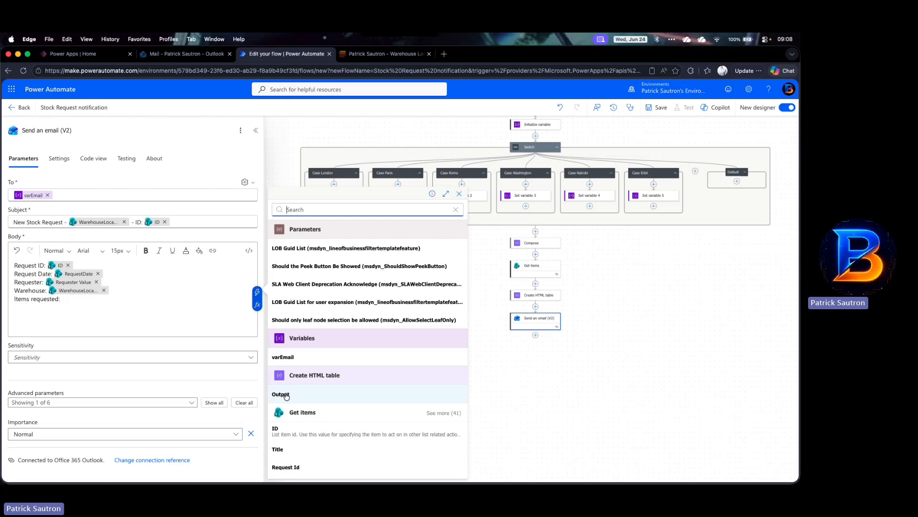
{"action": "left_click", "coordinate": [282, 394]}
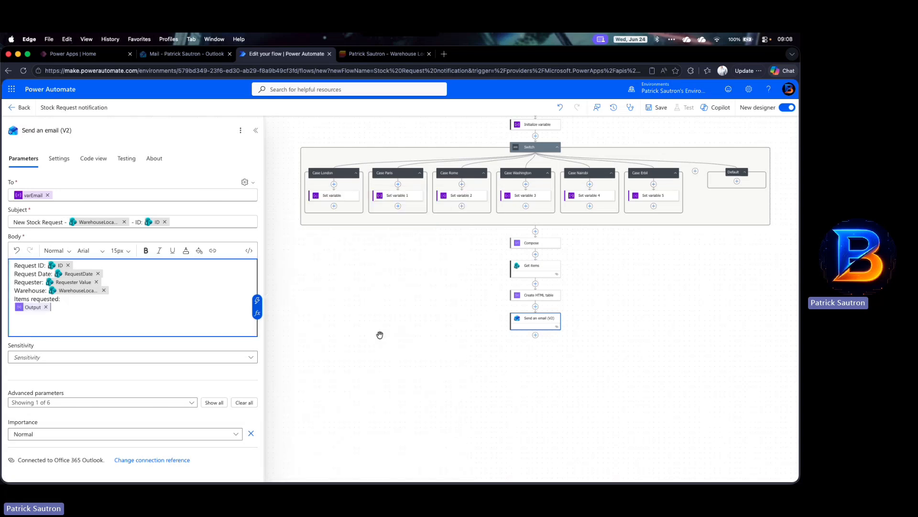
{"action": "left_click", "coordinate": [541, 294]}
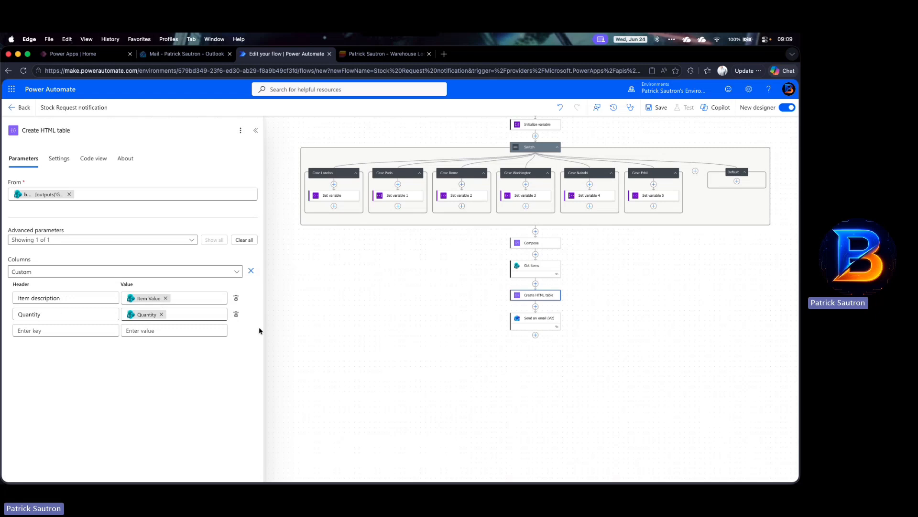
{"action": "left_click", "coordinate": [542, 324]}
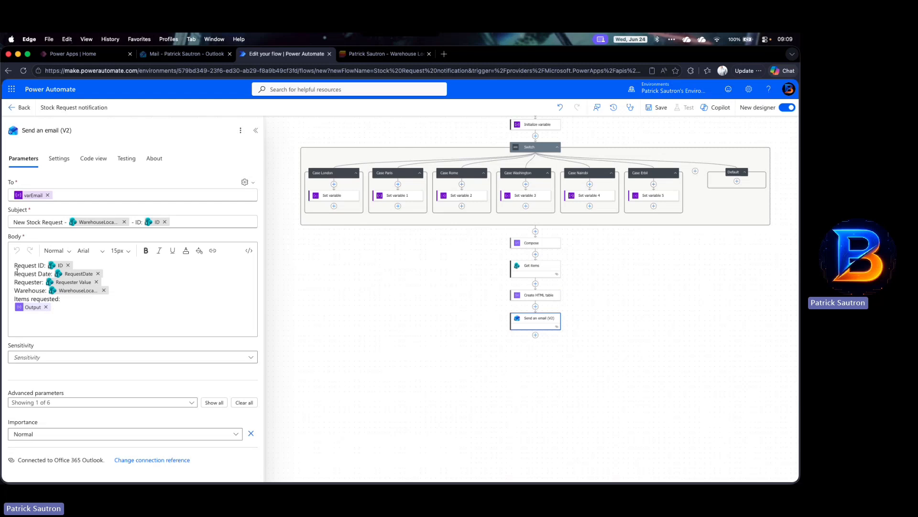
Step: Bold the Request ID, Request Date, Requester, Warehouse and Items requested labels in the email body
{"action": "left_click", "coordinate": [37, 264]}
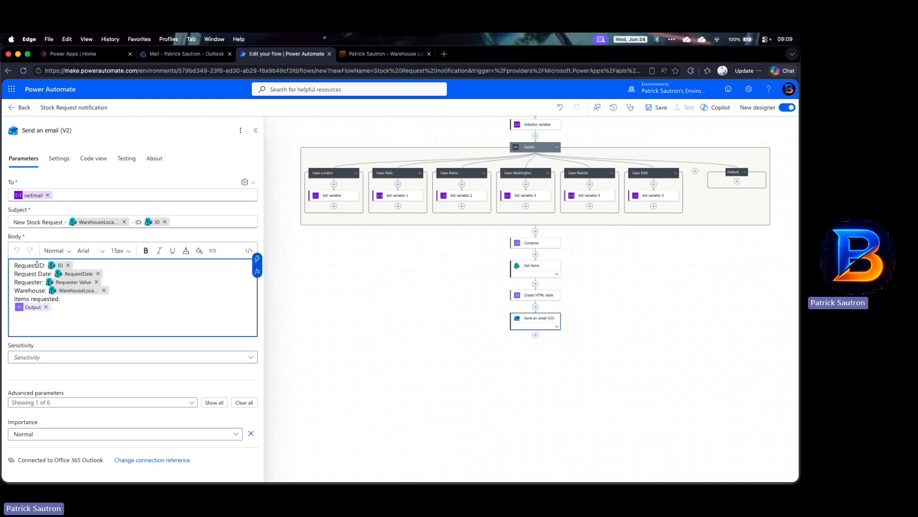
{"action": "left_click_drag", "start_coordinate": [14, 265], "coordinate": [45, 265]}
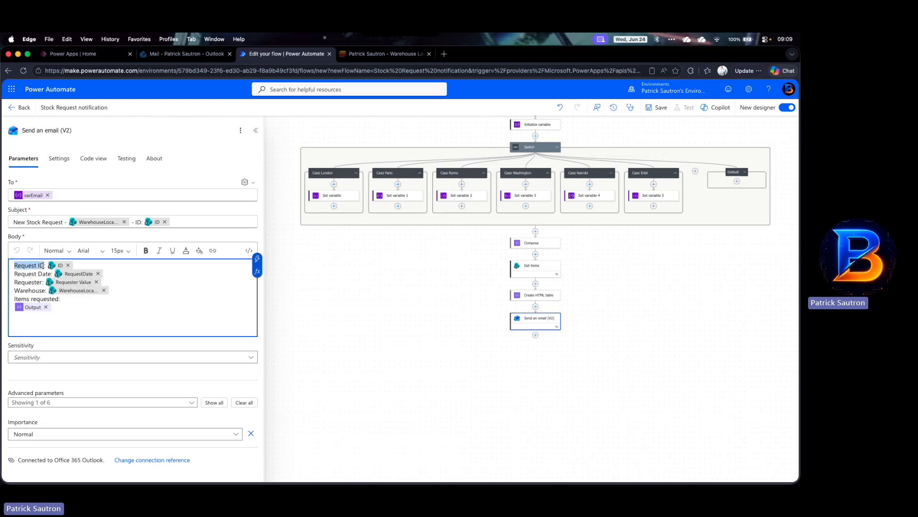
{"action": "left_click", "coordinate": [146, 252]}
{"action": "left_click_drag", "start_coordinate": [14, 273], "coordinate": [53, 274]}
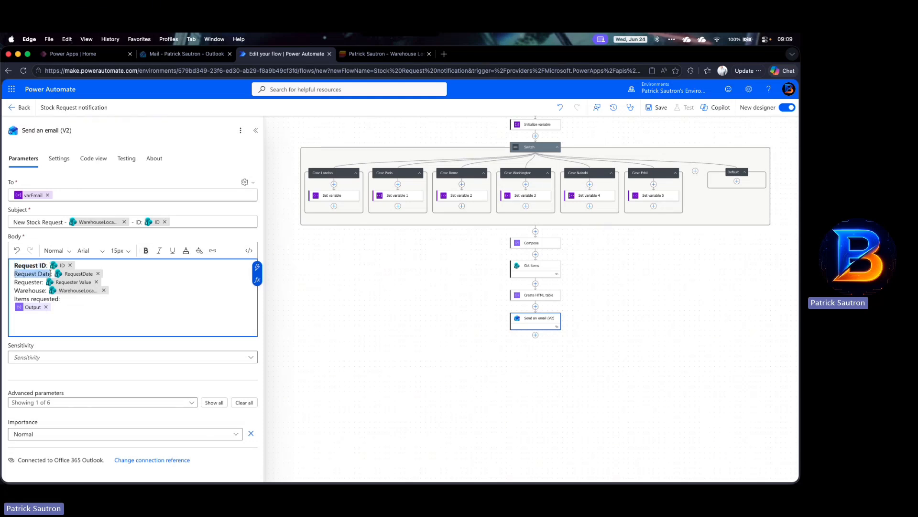
{"action": "left_click", "coordinate": [146, 251]}
{"action": "left_click", "coordinate": [14, 282]}
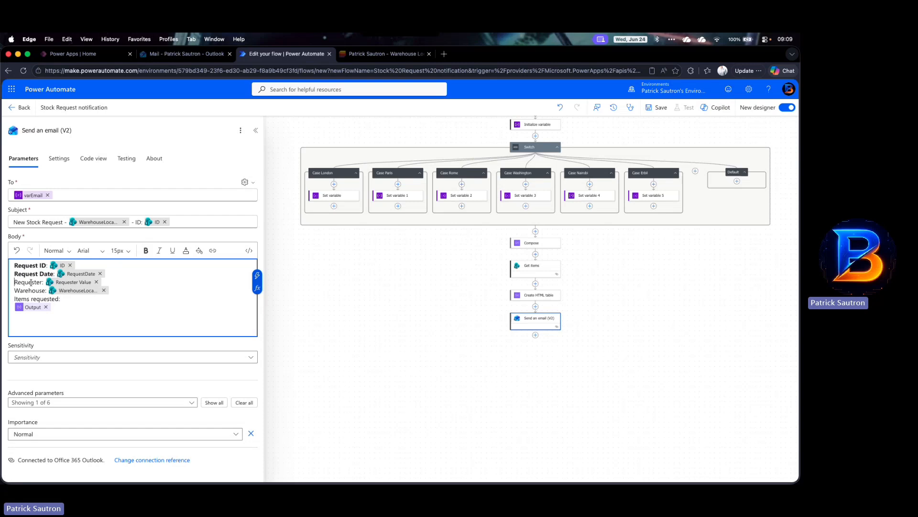
{"action": "left_click", "coordinate": [41, 284], "text": "shift"}
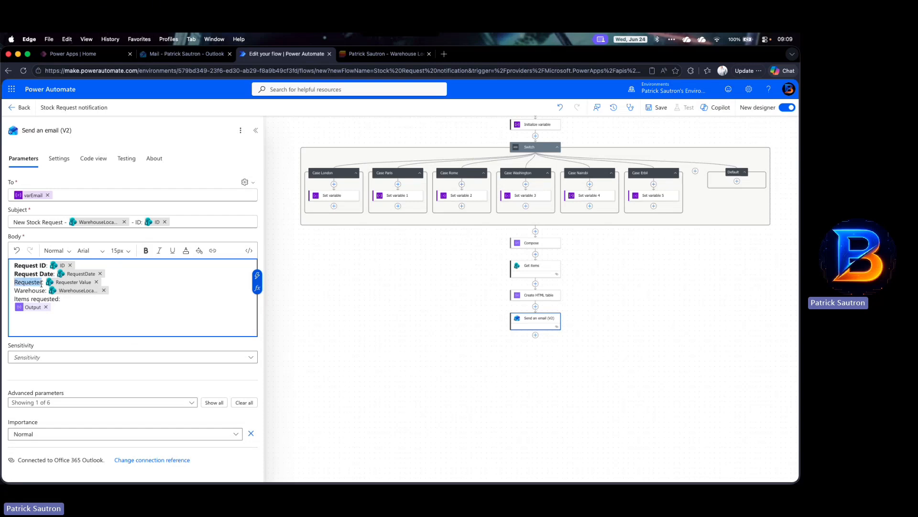
{"action": "left_click", "coordinate": [146, 250]}
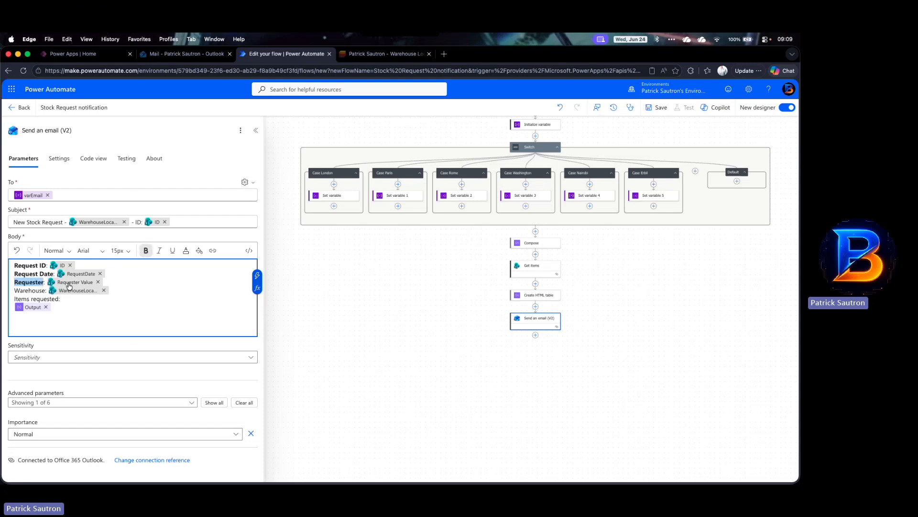
{"action": "left_click", "coordinate": [14, 289]}
{"action": "left_click", "coordinate": [44, 290], "text": "shift"}
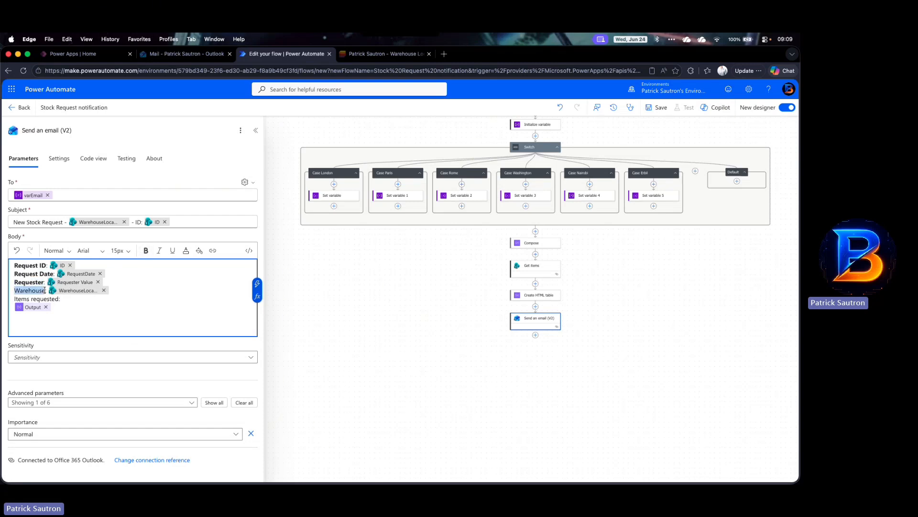
{"action": "left_click", "coordinate": [146, 250]}
{"action": "left_click", "coordinate": [13, 299]}
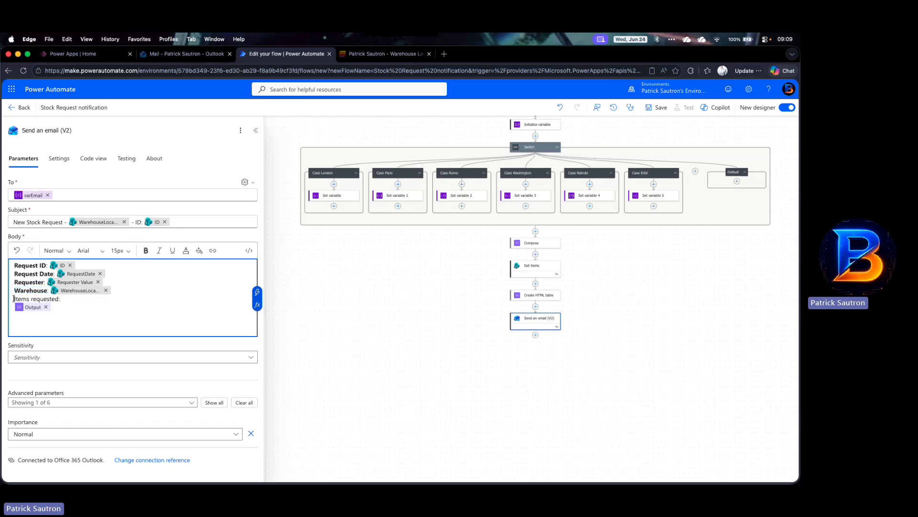
{"action": "left_click", "coordinate": [58, 300], "text": "shift"}
{"action": "left_click", "coordinate": [146, 250]}
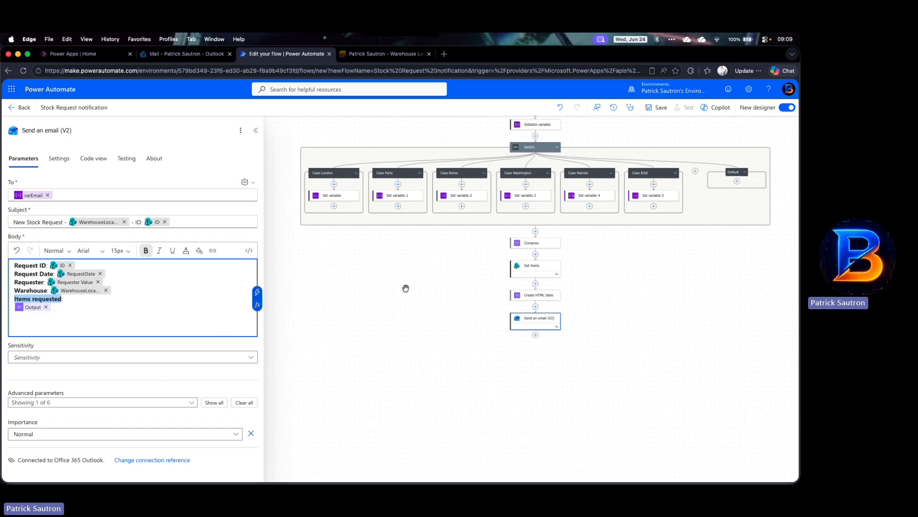
Step: Save the flow
{"action": "left_click", "coordinate": [657, 107]}
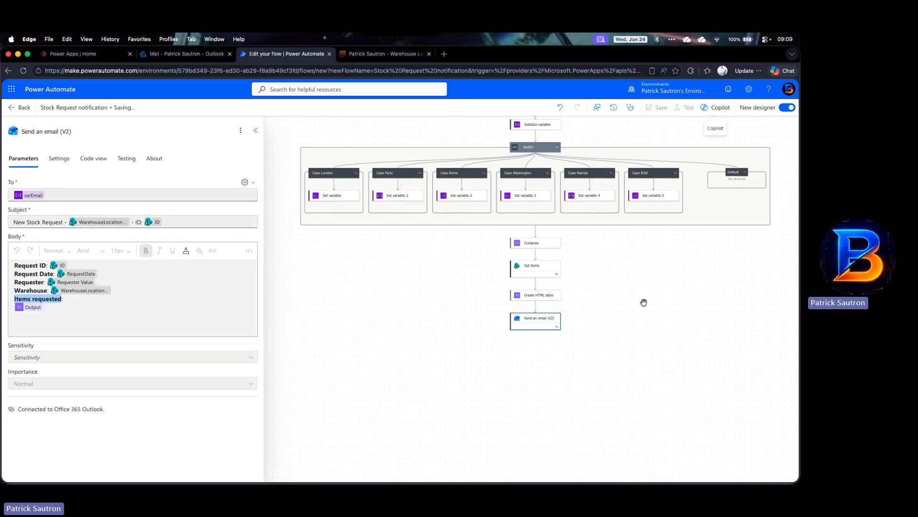
{"action": "scroll", "coordinate": [644, 303], "scroll_direction": "up", "scroll_amount": 3}
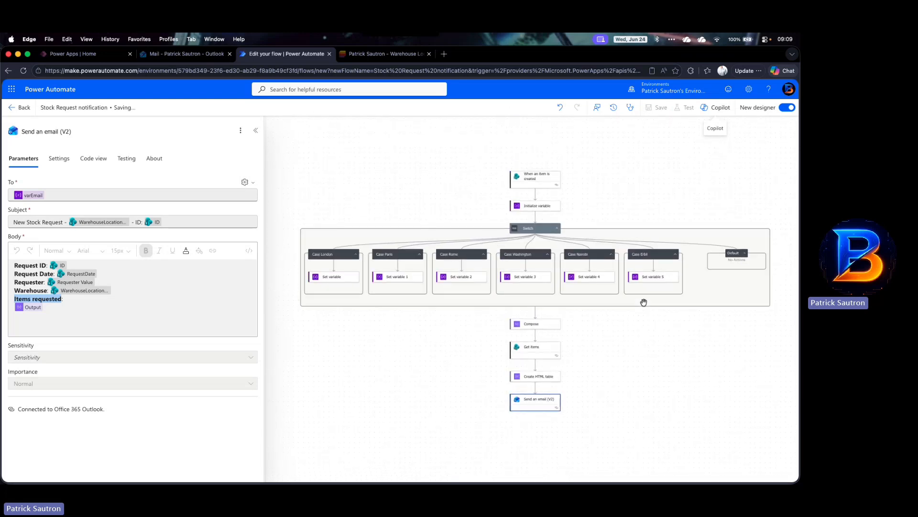
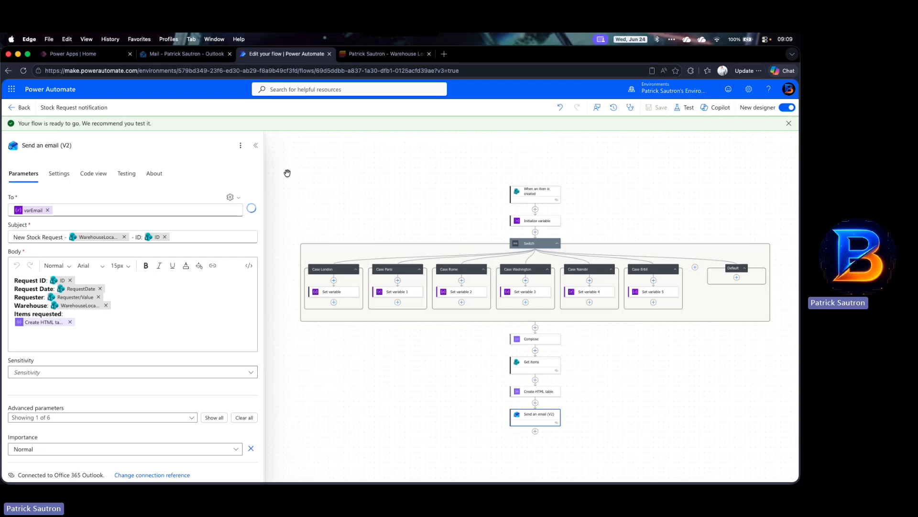
Step: Leave the flow editor and launch the StockRequest app, refreshing it to the latest version
{"action": "left_click", "coordinate": [15, 105]}
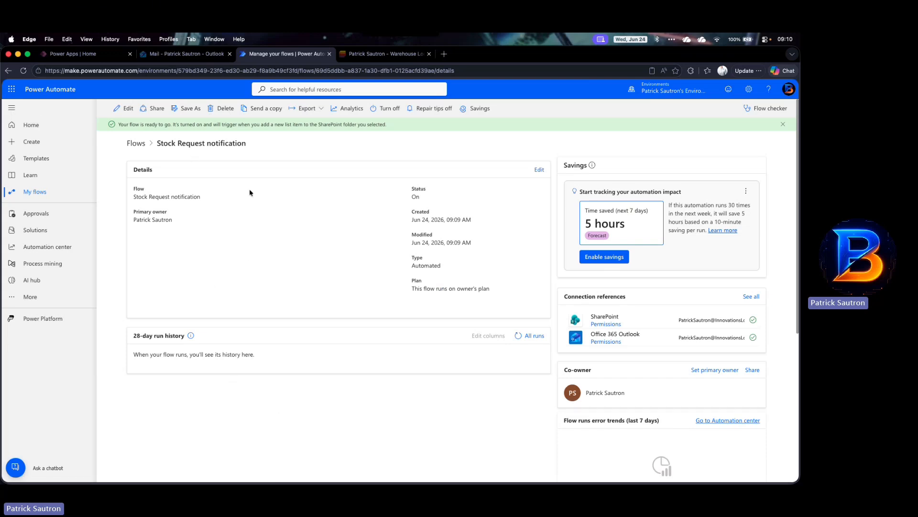
{"action": "left_click", "coordinate": [87, 54]}
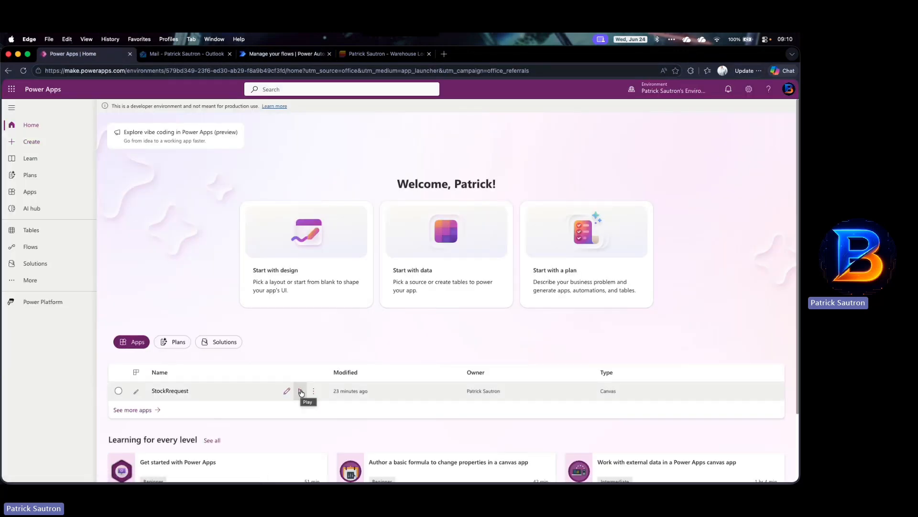
{"action": "left_click", "coordinate": [301, 392]}
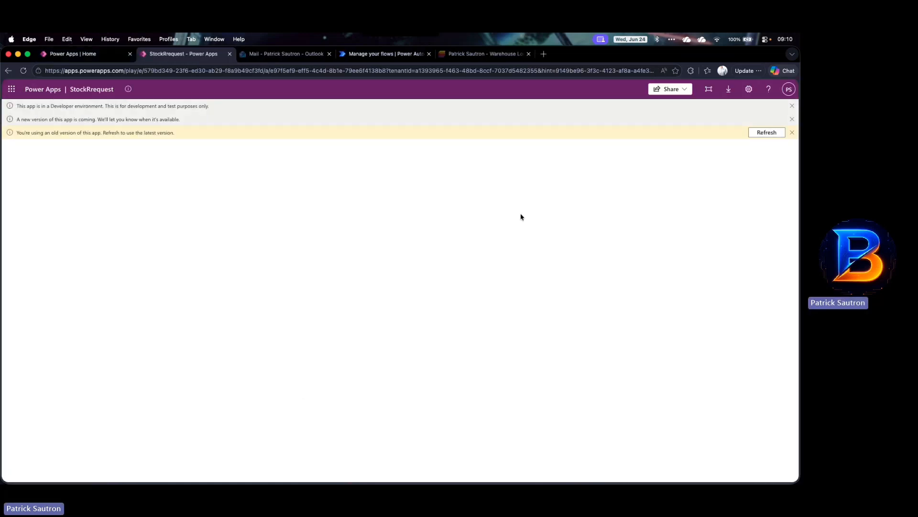
{"action": "left_click", "coordinate": [766, 133]}
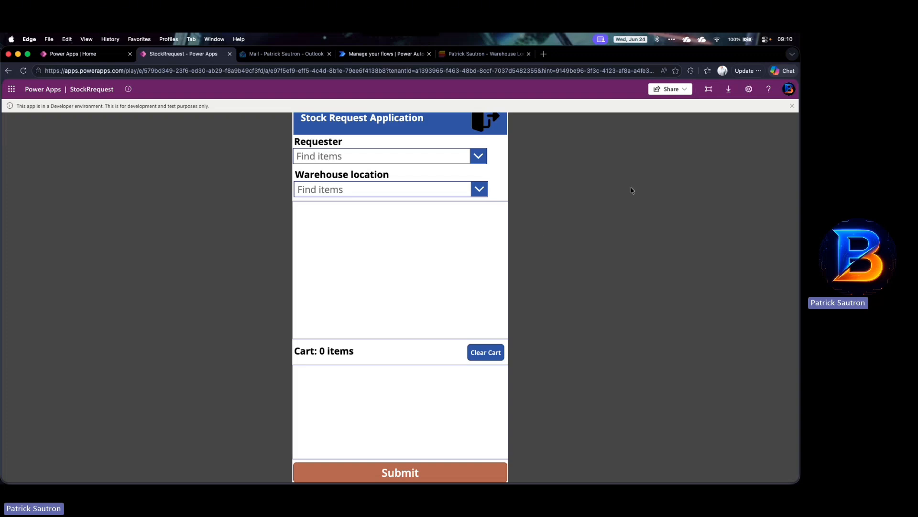
{"action": "left_click", "coordinate": [793, 107]}
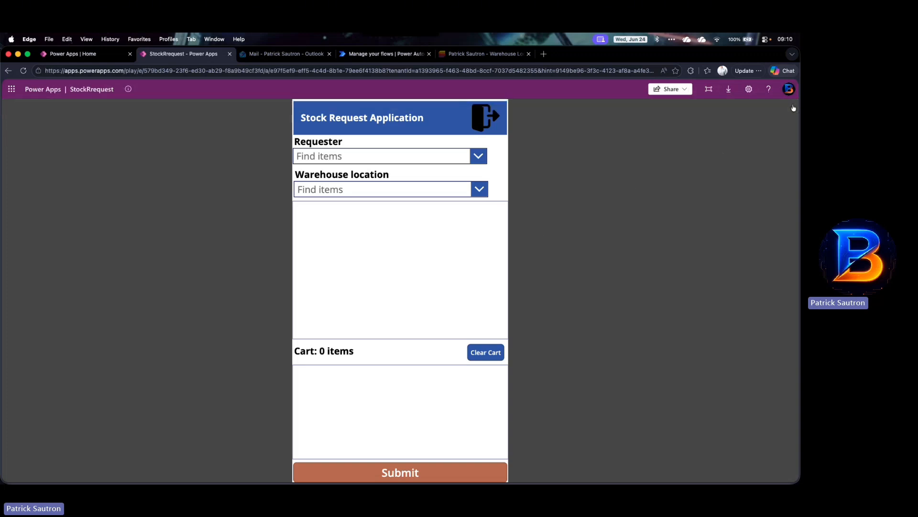
Step: Choose a requester in the app and set the warehouse location to Erbil
{"action": "left_click", "coordinate": [480, 156]}
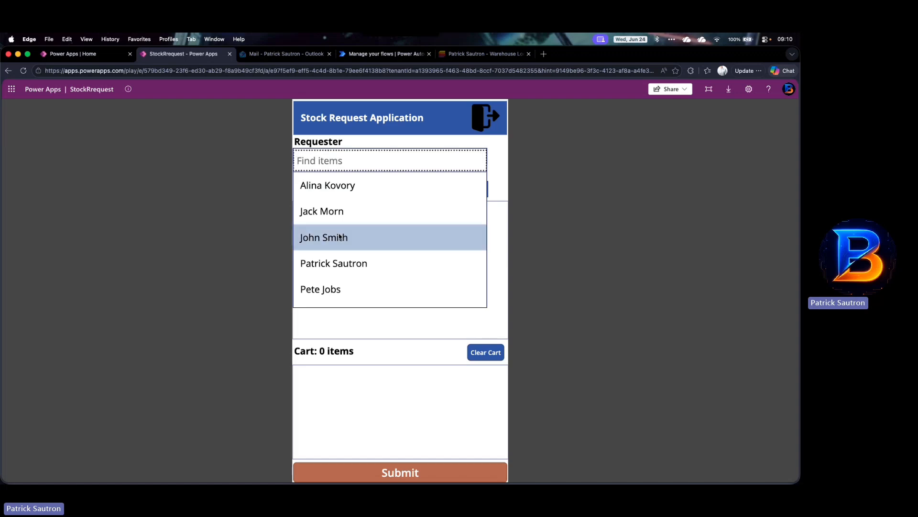
{"action": "scroll", "coordinate": [322, 254], "scroll_direction": "down", "scroll_amount": 1}
{"action": "left_click", "coordinate": [322, 293]}
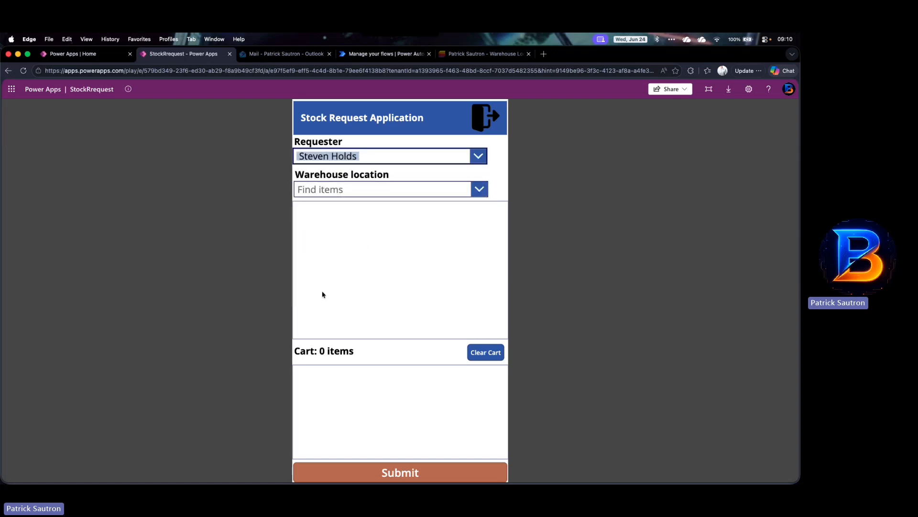
{"action": "left_click", "coordinate": [479, 189]}
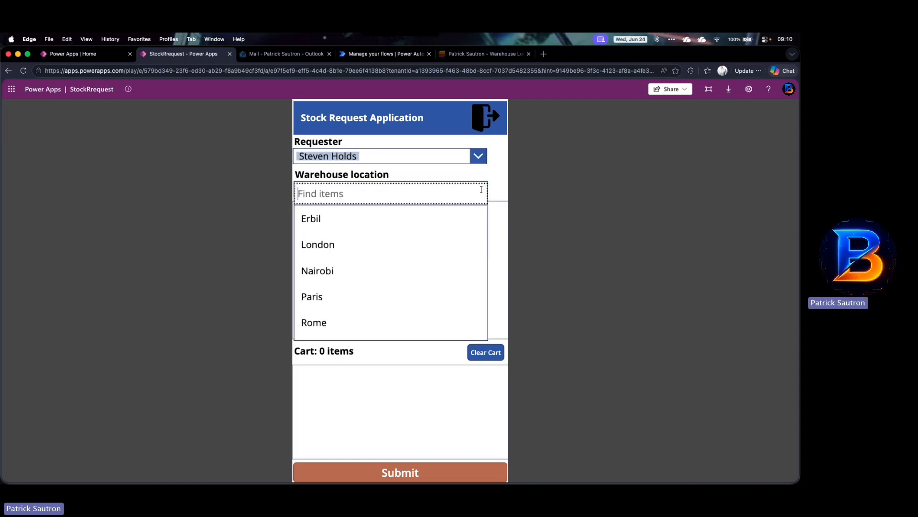
{"action": "left_click", "coordinate": [370, 218]}
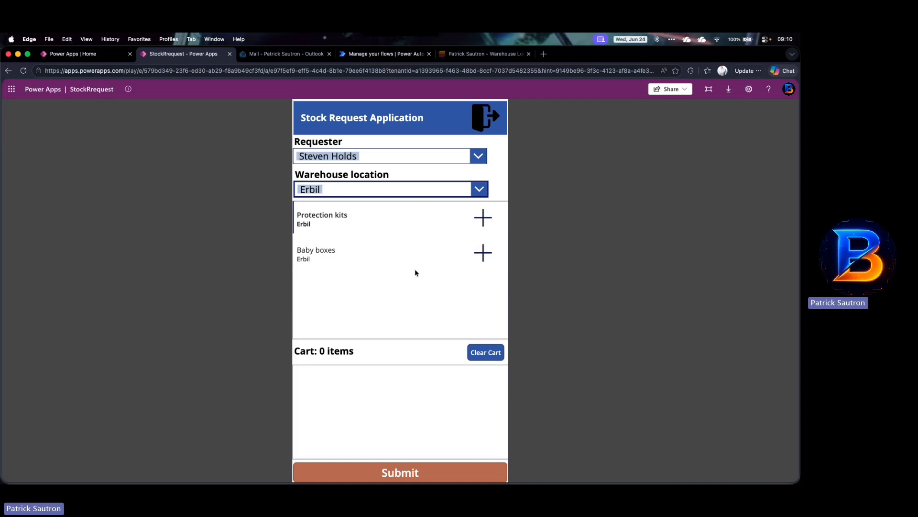
Step: Add 3 Protection kits and 2 Baby boxes to the cart and submit the request
{"action": "left_click", "coordinate": [483, 217]}
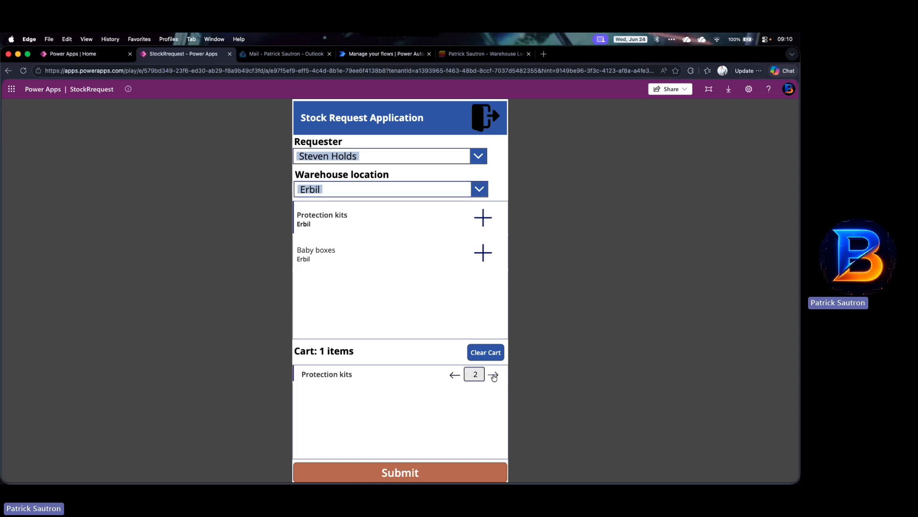
{"action": "left_click", "coordinate": [483, 252]}
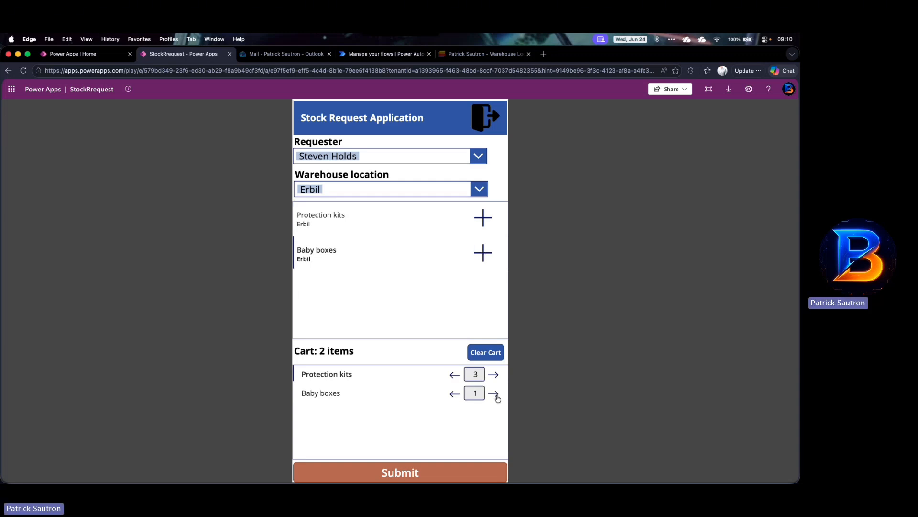
{"action": "left_click", "coordinate": [495, 394]}
{"action": "left_click", "coordinate": [427, 473]}
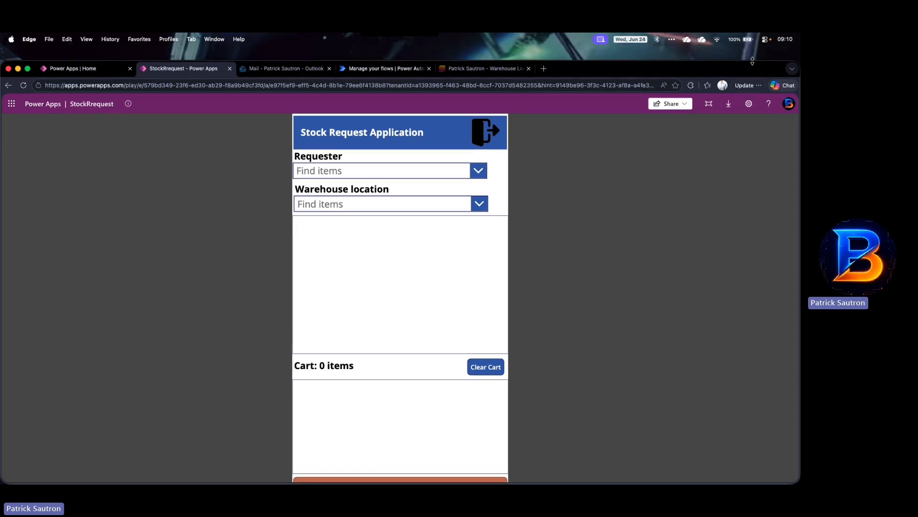
Step: Refresh the flow's 28-day run history to follow the newly triggered run
{"action": "left_click", "coordinate": [382, 68]}
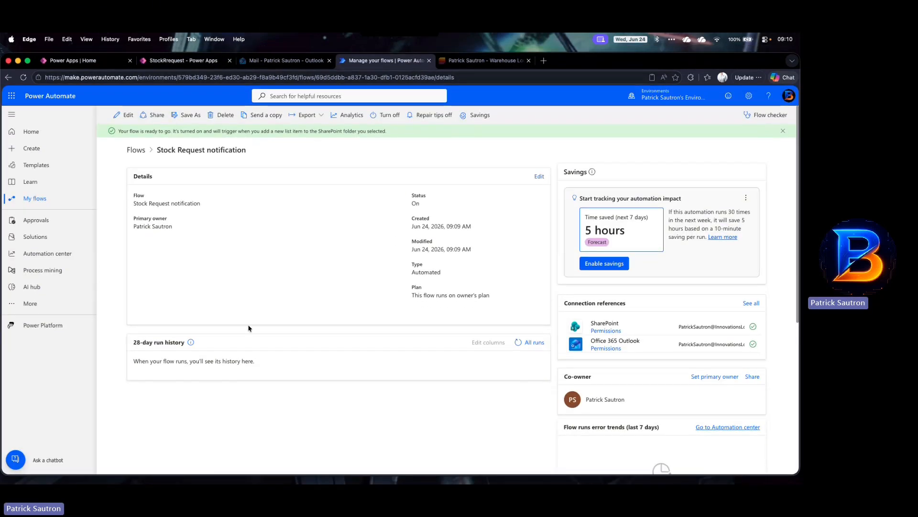
{"action": "left_click", "coordinate": [519, 344]}
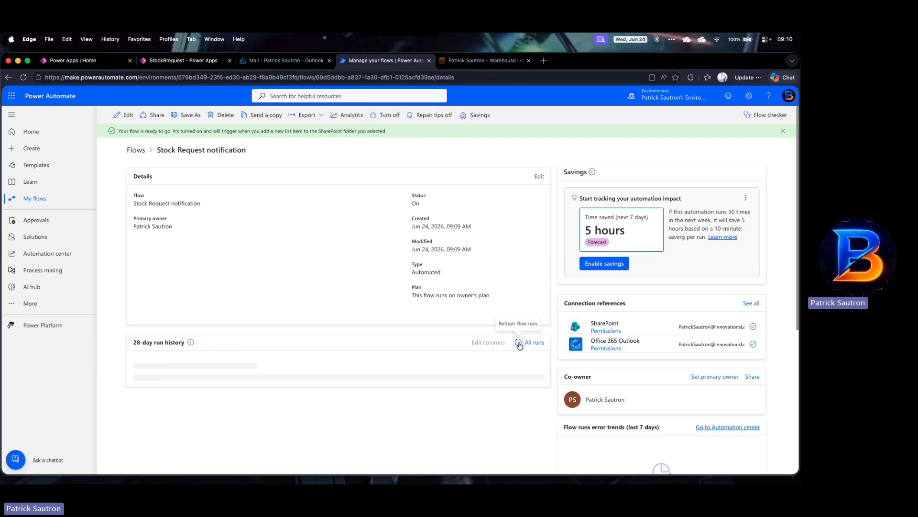
{"action": "left_click", "coordinate": [519, 344]}
{"action": "left_click", "coordinate": [519, 344]}
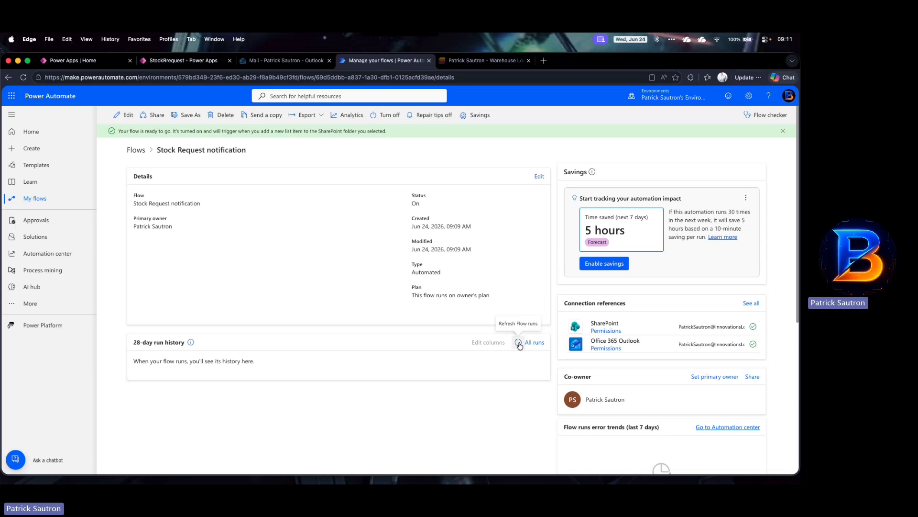
{"action": "left_click", "coordinate": [519, 343]}
{"action": "left_click", "coordinate": [519, 343]}
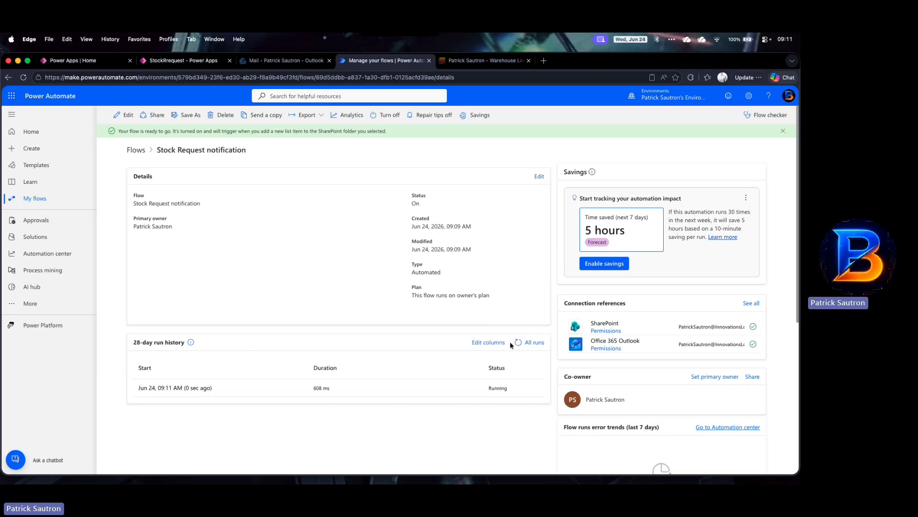
{"action": "left_click", "coordinate": [518, 343]}
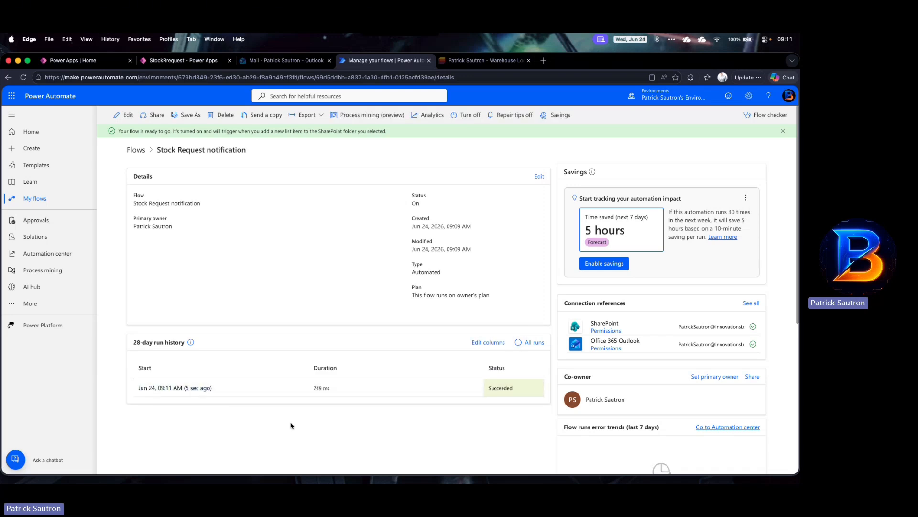
Step: Open the new stock request notification emails in the inbox to check their content
{"action": "left_click", "coordinate": [267, 66]}
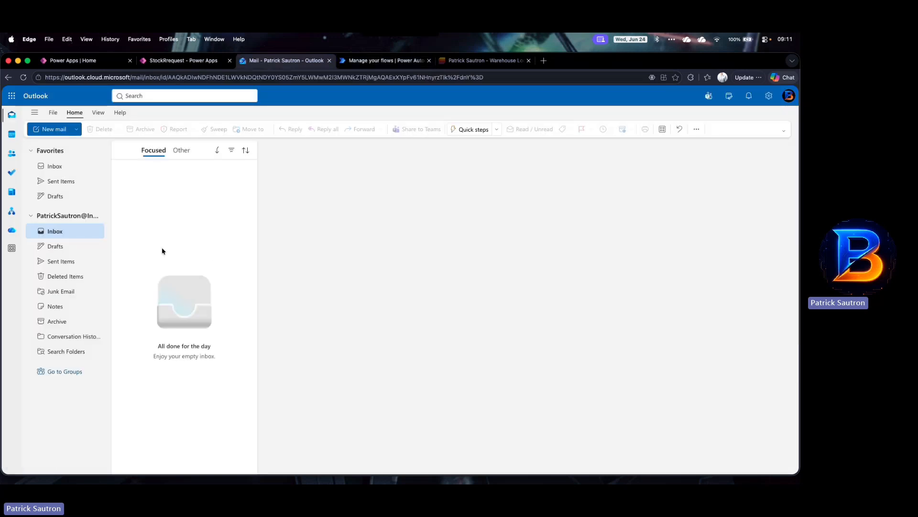
{"action": "left_click", "coordinate": [23, 77]}
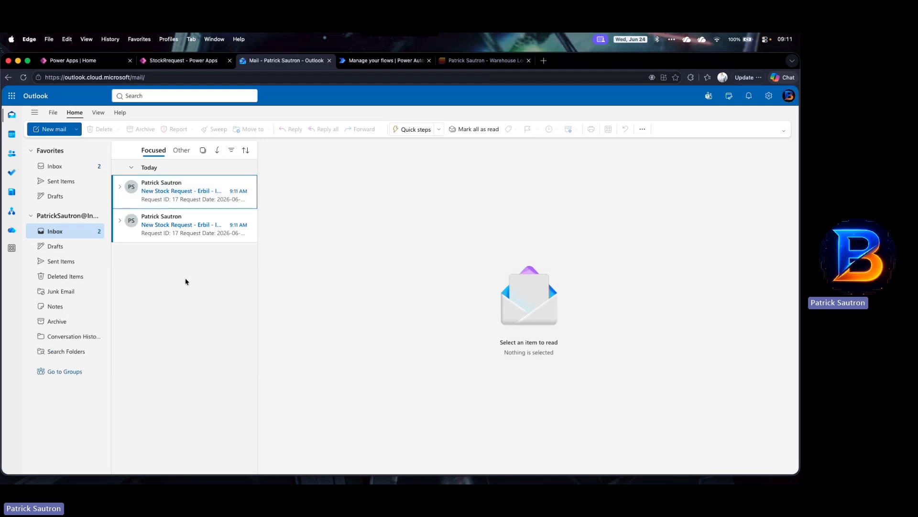
{"action": "left_click", "coordinate": [157, 233]}
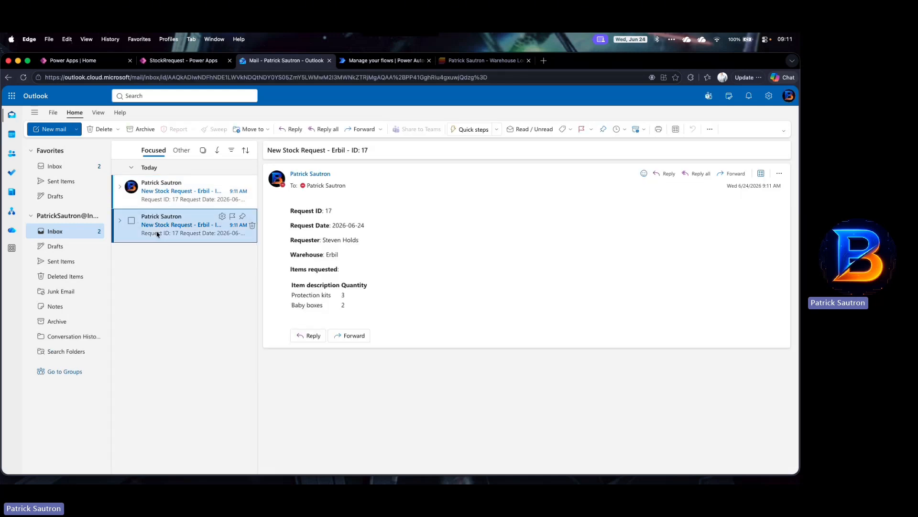
{"action": "left_click", "coordinate": [155, 194]}
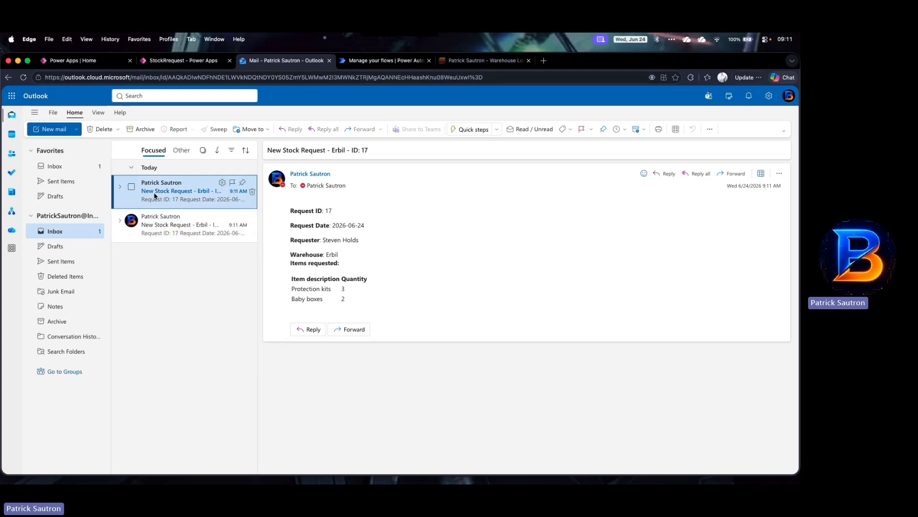
{"action": "left_click", "coordinate": [159, 230]}
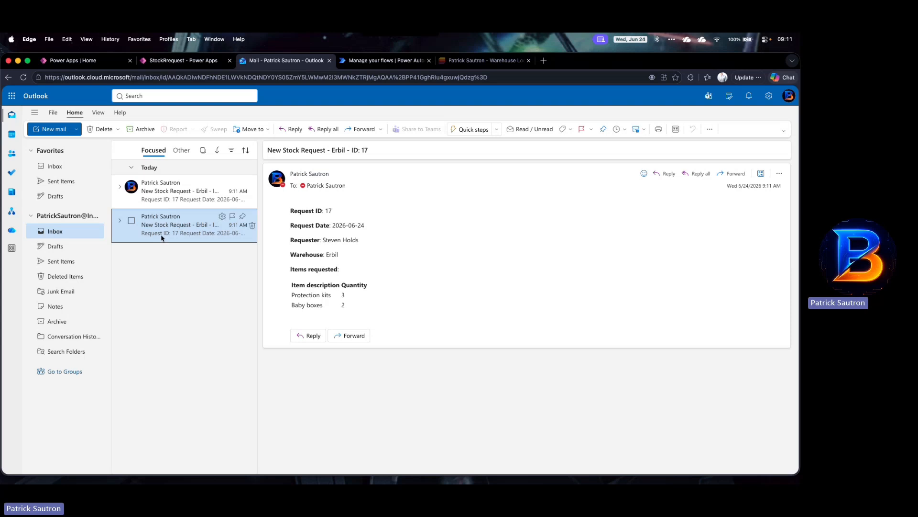
{"action": "left_click", "coordinate": [150, 197]}
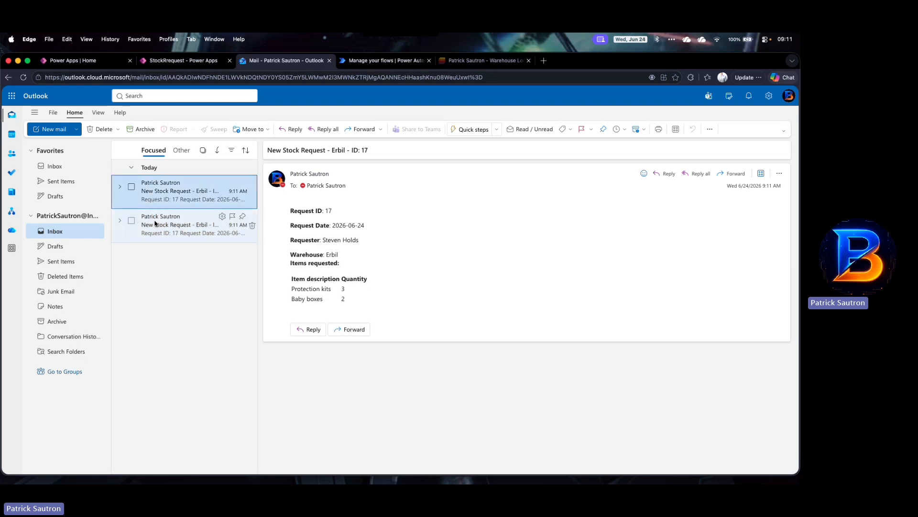
{"action": "left_click", "coordinate": [157, 228]}
{"action": "left_click", "coordinate": [156, 196]}
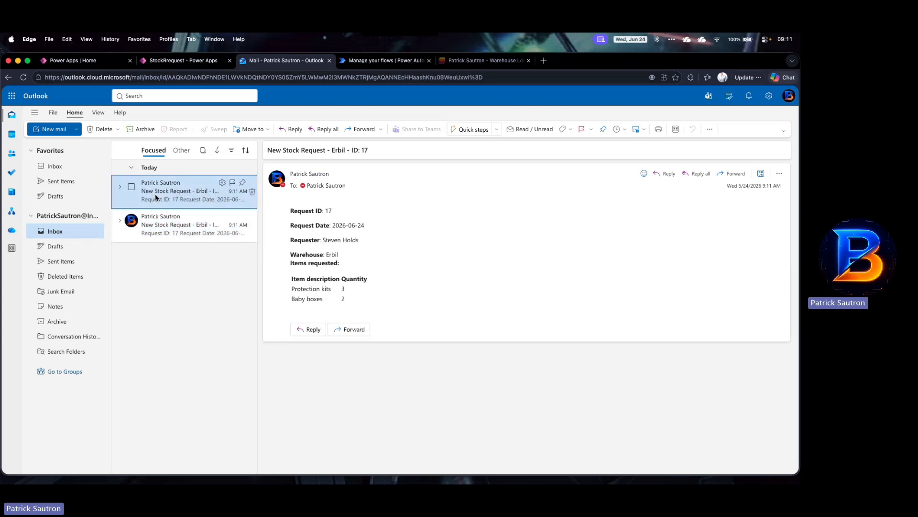
Step: Open the latest flow run and expand the Switch to inspect its cases
{"action": "left_click", "coordinate": [361, 64]}
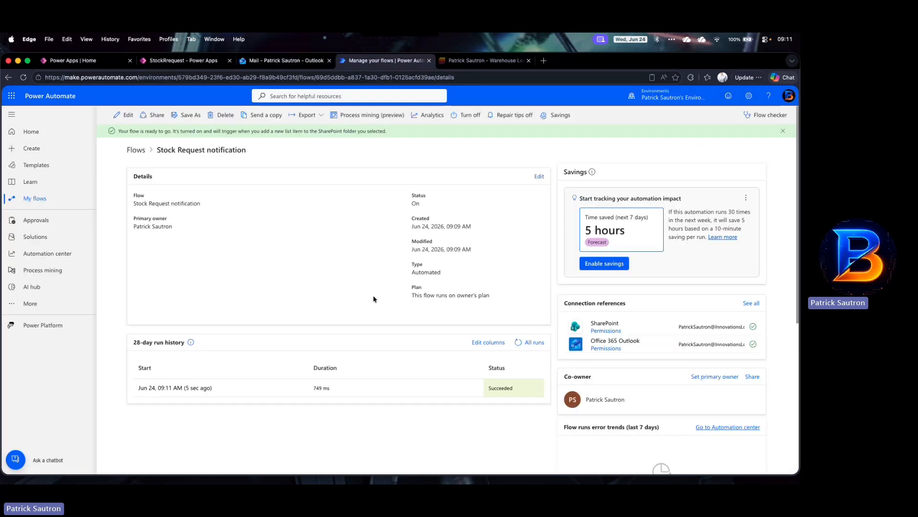
{"action": "left_click", "coordinate": [195, 391]}
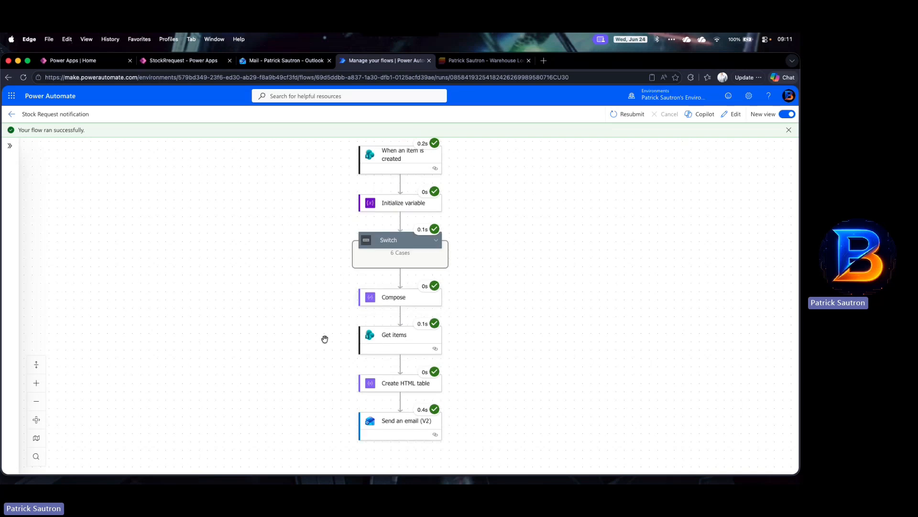
{"action": "scroll", "coordinate": [334, 279], "scroll_direction": "down", "scroll_amount": 1}
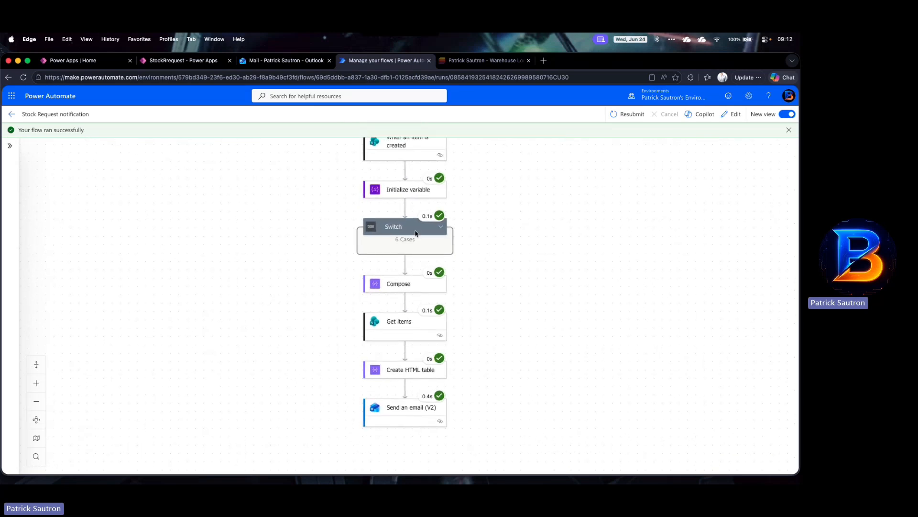
{"action": "left_click", "coordinate": [441, 228]}
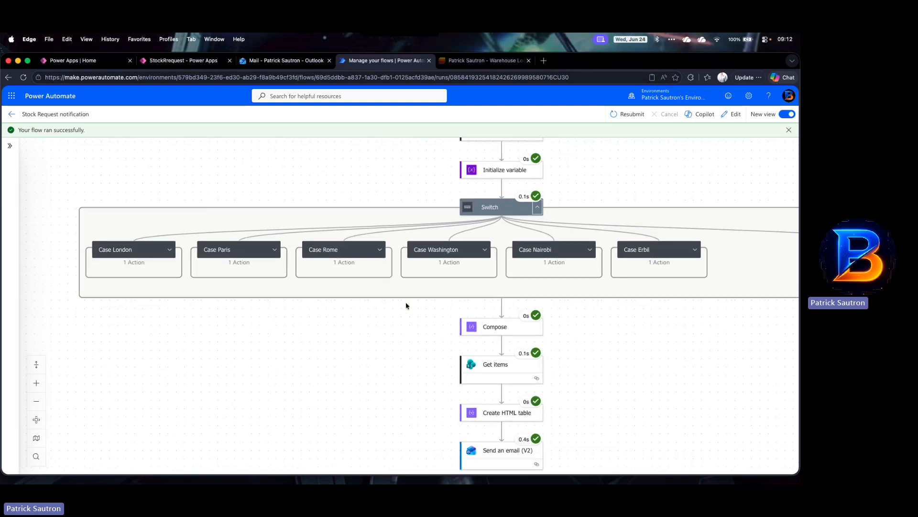
{"action": "scroll", "coordinate": [406, 306], "scroll_direction": "left", "scroll_amount": 1}
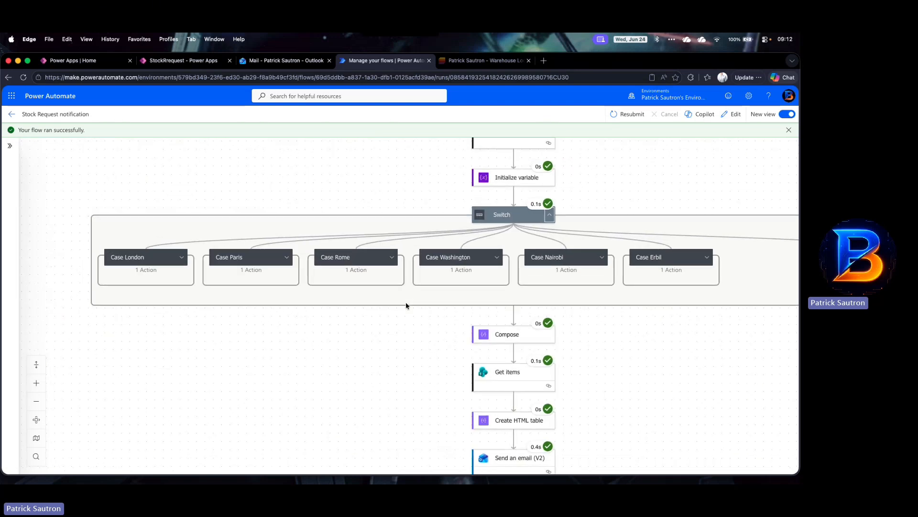
{"action": "scroll", "coordinate": [406, 306], "scroll_direction": "down", "scroll_amount": 1}
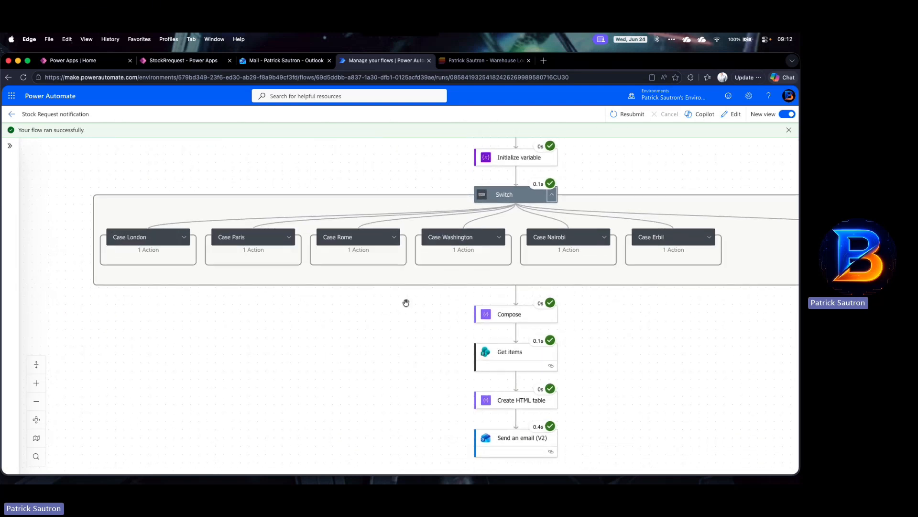
Step: Start a second request in the app, choosing a requester and Nairobi as warehouse location
{"action": "left_click", "coordinate": [306, 61]}
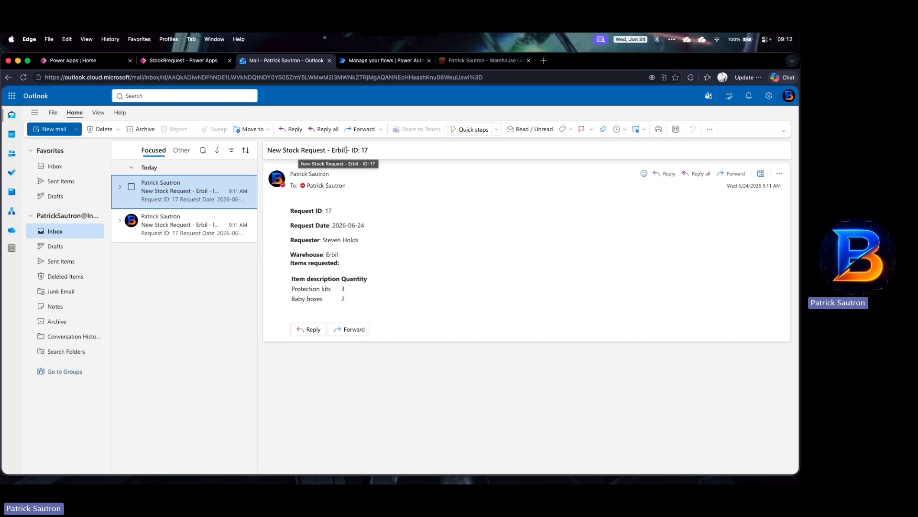
{"action": "left_click", "coordinate": [188, 65]}
{"action": "left_click", "coordinate": [478, 162]}
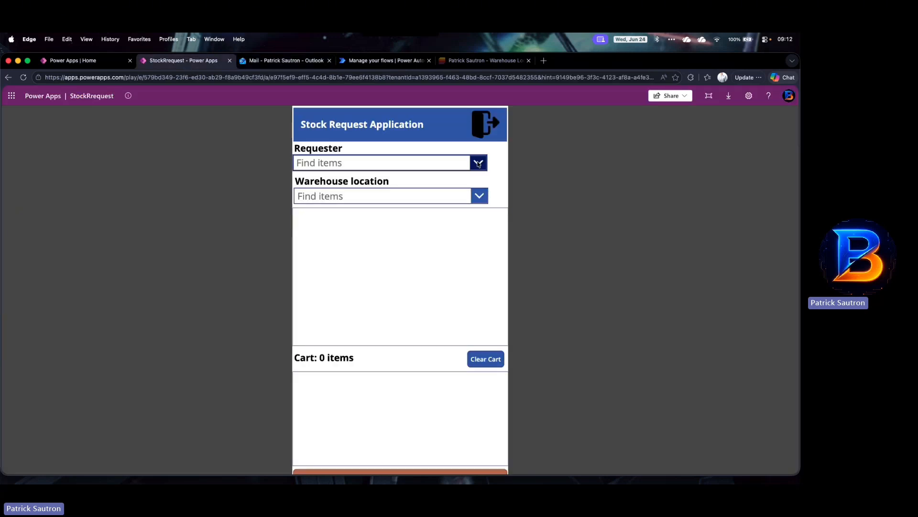
{"action": "left_click", "coordinate": [348, 194]}
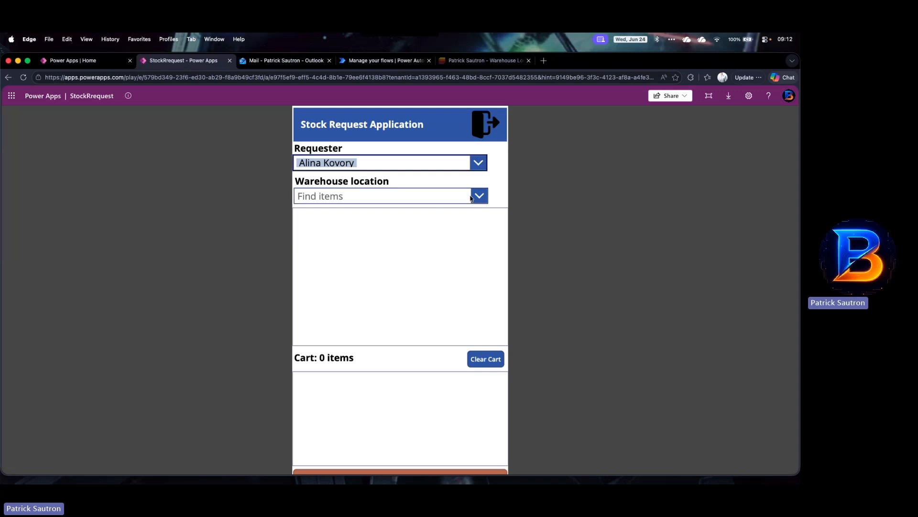
{"action": "left_click", "coordinate": [477, 197]}
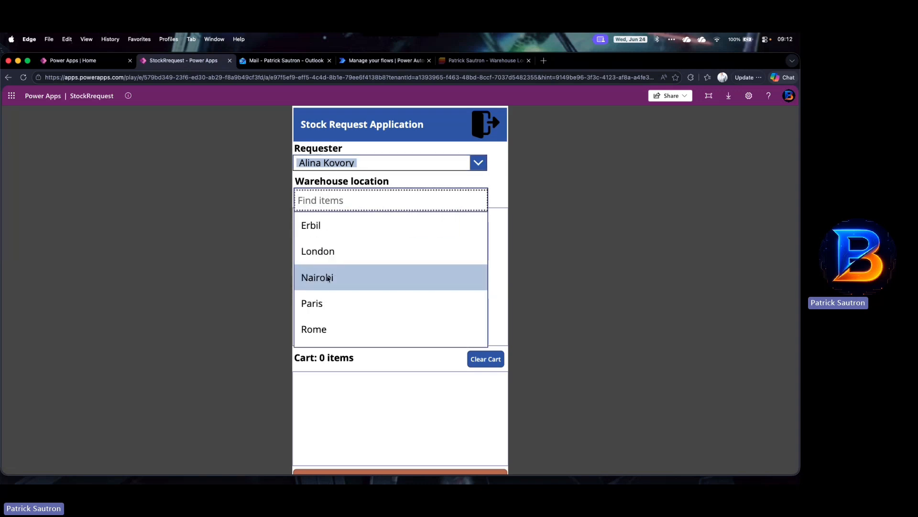
{"action": "left_click", "coordinate": [317, 277]}
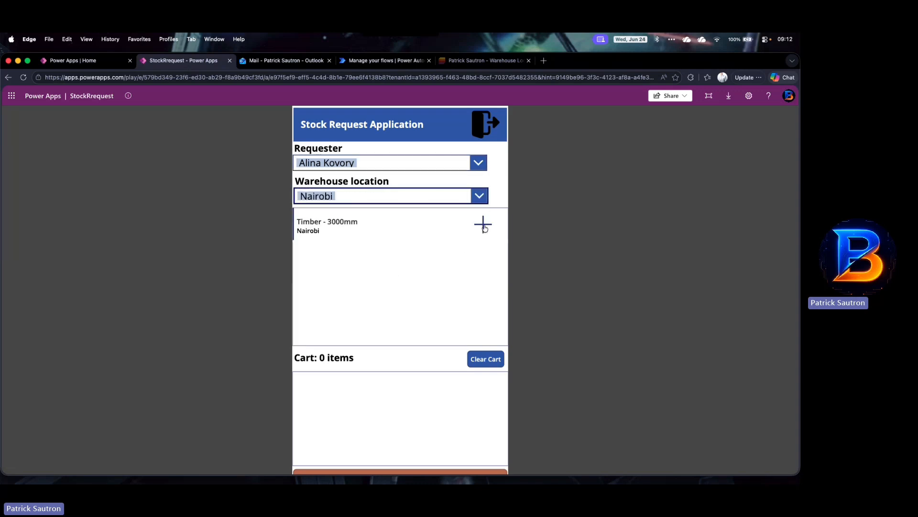
Step: Add Timber - 3000mm to the cart, raise its quantity to 10, and submit the request
{"action": "left_click", "coordinate": [485, 227]}
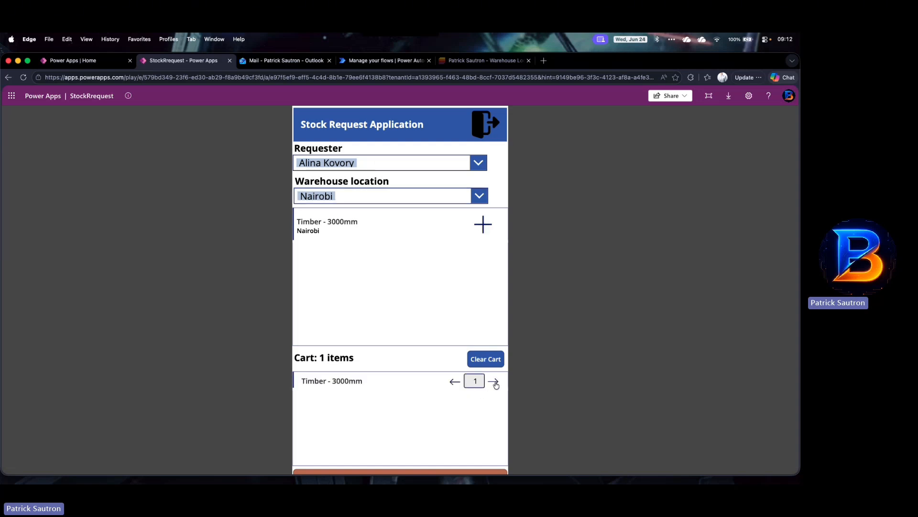
{"action": "left_click", "coordinate": [494, 381]}
{"action": "left_click", "coordinate": [494, 382]}
{"action": "left_click", "coordinate": [495, 382]}
{"action": "left_click", "coordinate": [494, 382]}
{"action": "left_click", "coordinate": [495, 382]}
{"action": "left_click", "coordinate": [495, 382]}
{"action": "left_click", "coordinate": [495, 382]}
{"action": "left_click", "coordinate": [495, 382]}
{"action": "scroll", "coordinate": [455, 409], "scroll_direction": "down", "scroll_amount": 1}
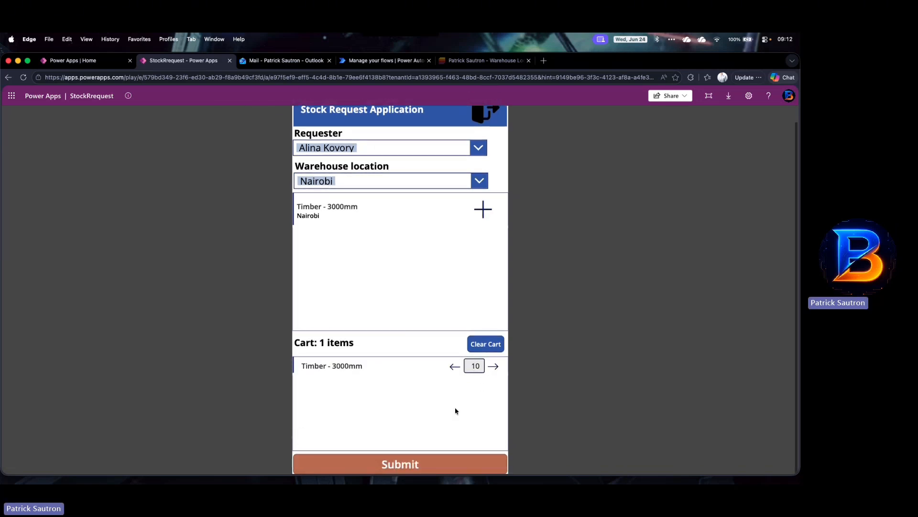
{"action": "left_click", "coordinate": [440, 465]}
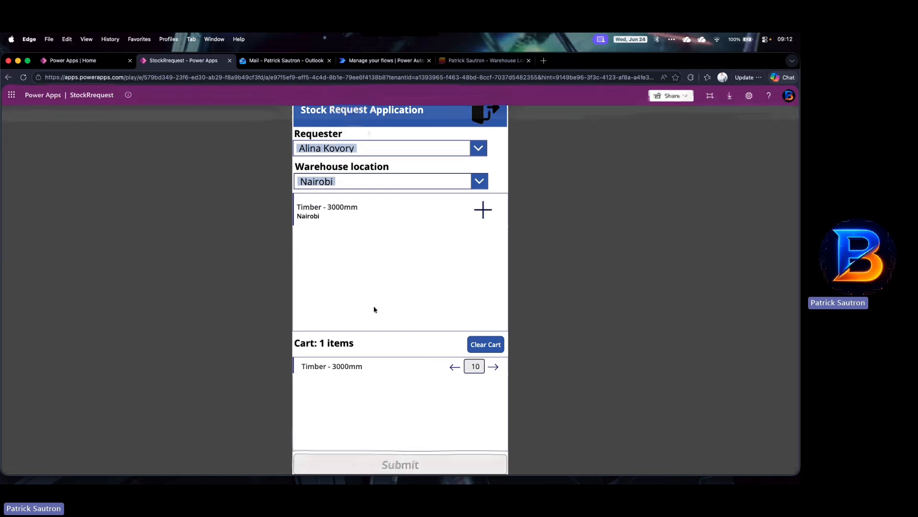
Step: Return to the flow's details and refresh its 28-day run history until the new run is listed
{"action": "left_click", "coordinate": [366, 62]}
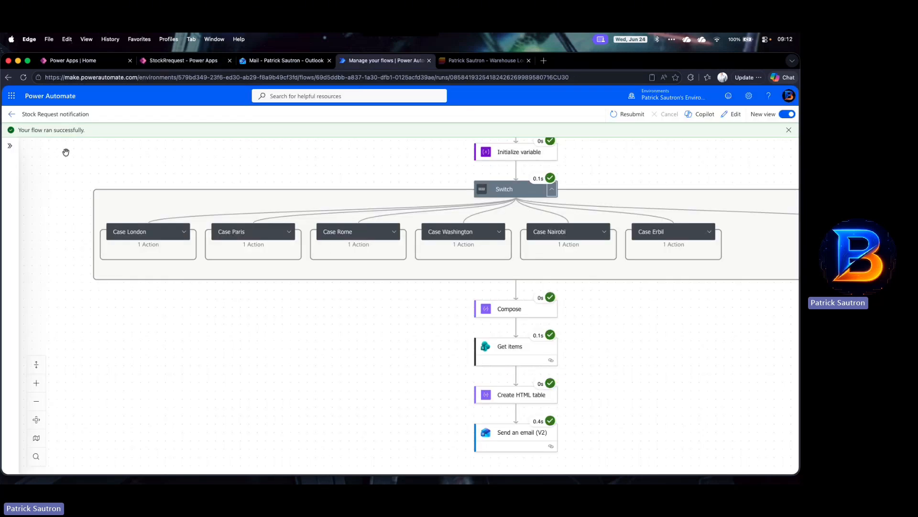
{"action": "left_click", "coordinate": [14, 121]}
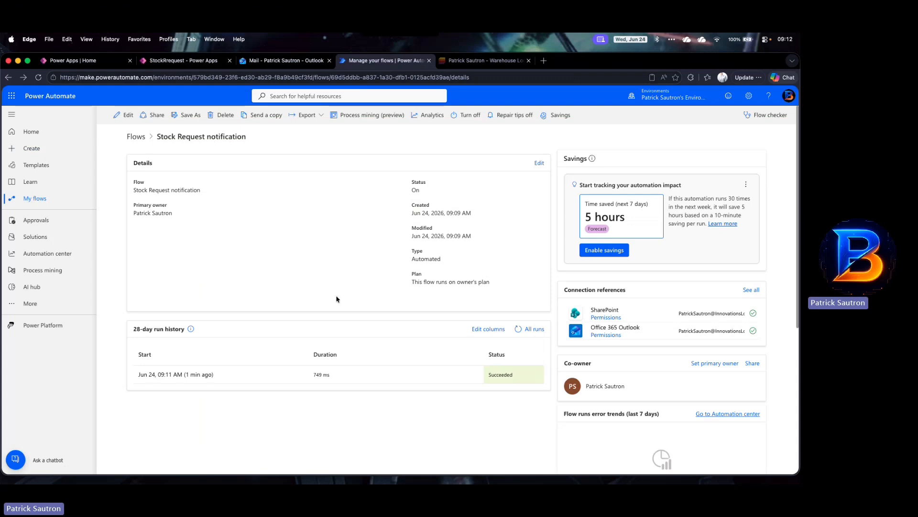
{"action": "left_click", "coordinate": [518, 329]}
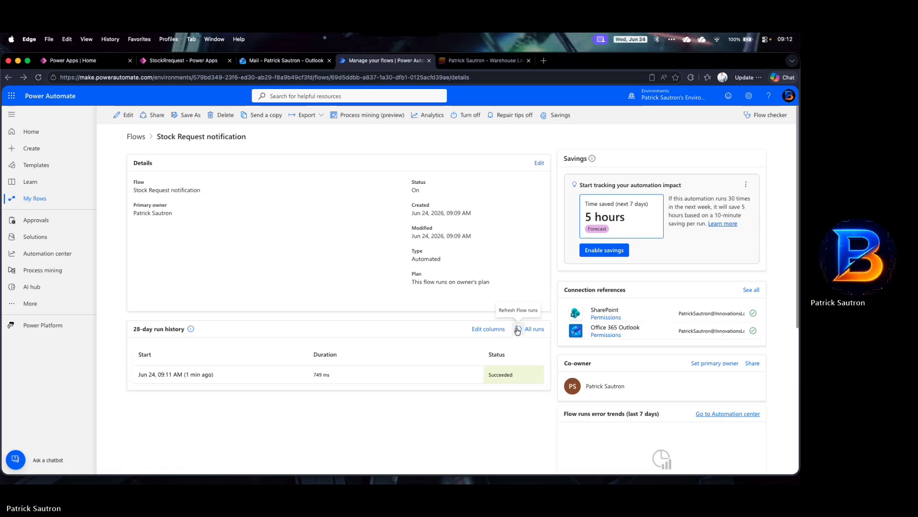
{"action": "left_click", "coordinate": [517, 329]}
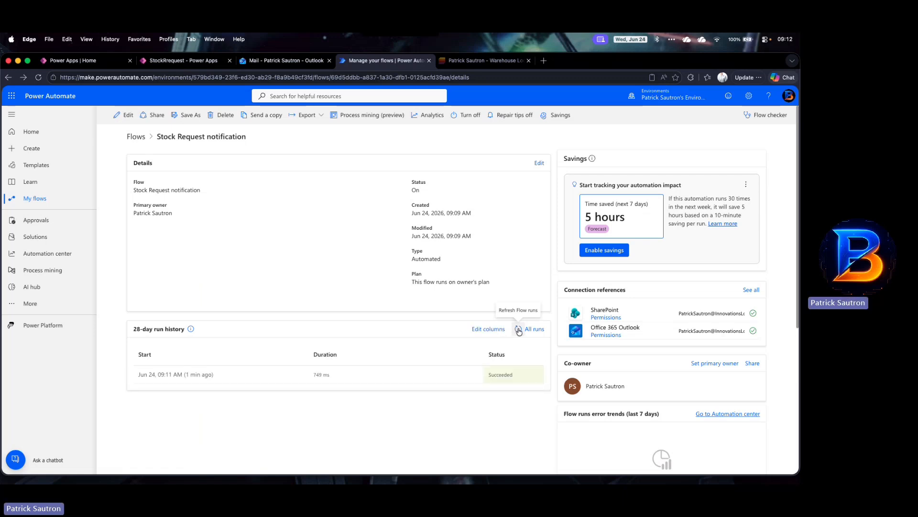
{"action": "left_click", "coordinate": [518, 330]}
{"action": "left_click", "coordinate": [518, 329]}
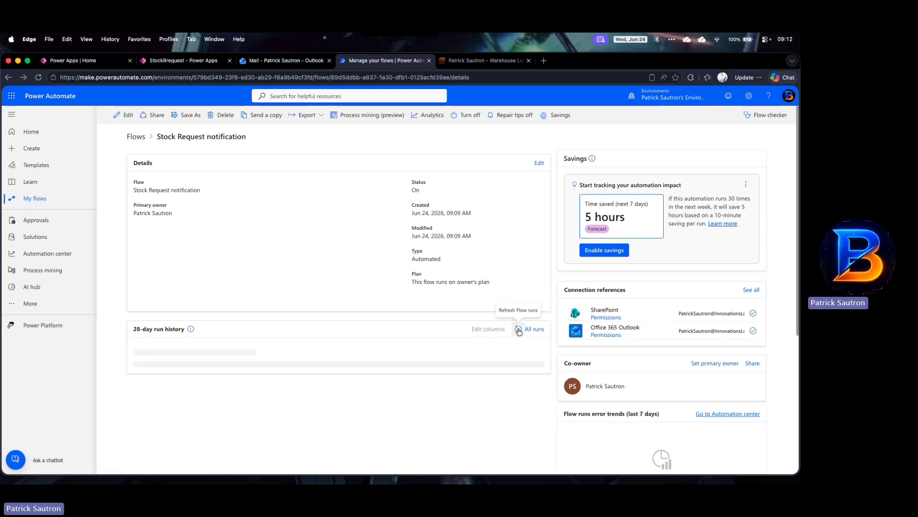
{"action": "left_click", "coordinate": [518, 330]}
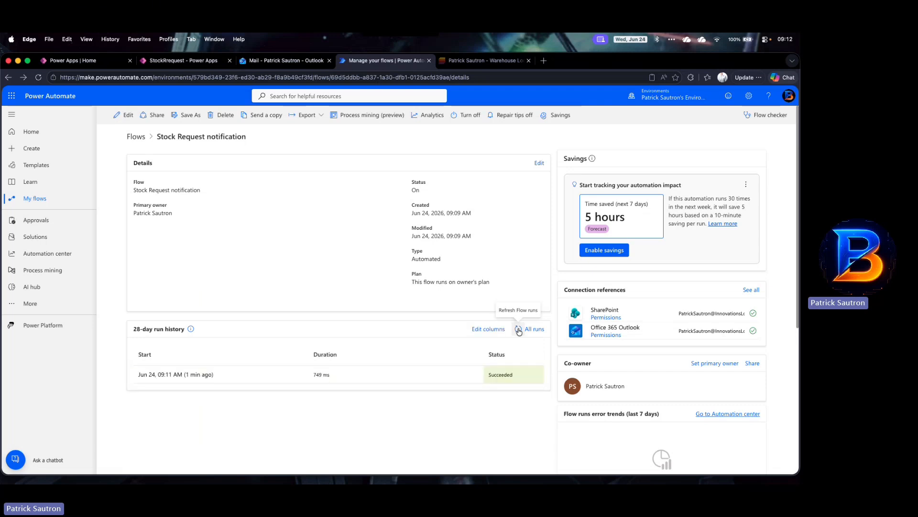
{"action": "left_click", "coordinate": [518, 329]}
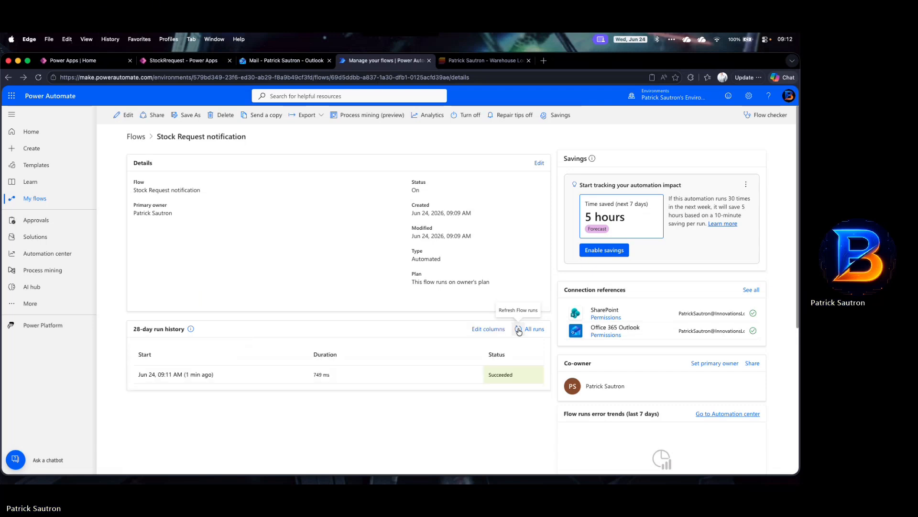
{"action": "left_click", "coordinate": [518, 329]}
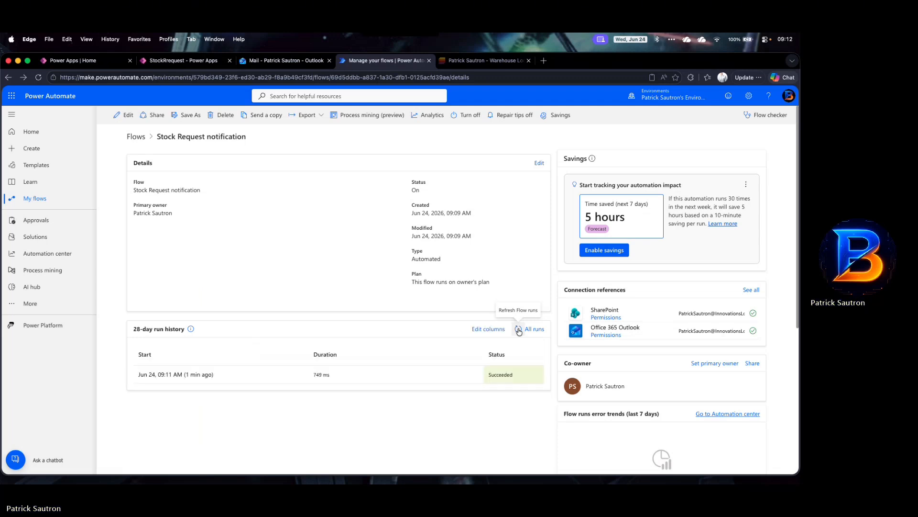
{"action": "left_click", "coordinate": [518, 329]}
{"action": "left_click", "coordinate": [518, 330]}
{"action": "left_click", "coordinate": [518, 329]}
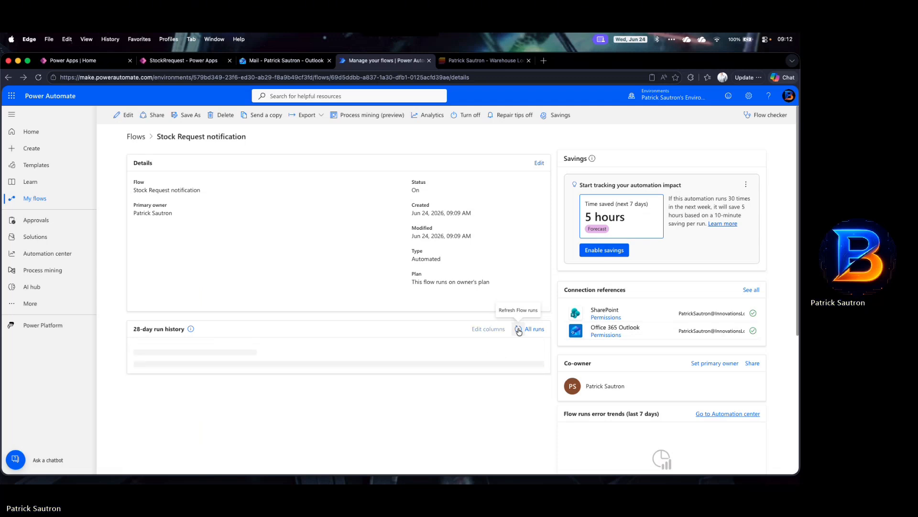
{"action": "left_click", "coordinate": [518, 329]}
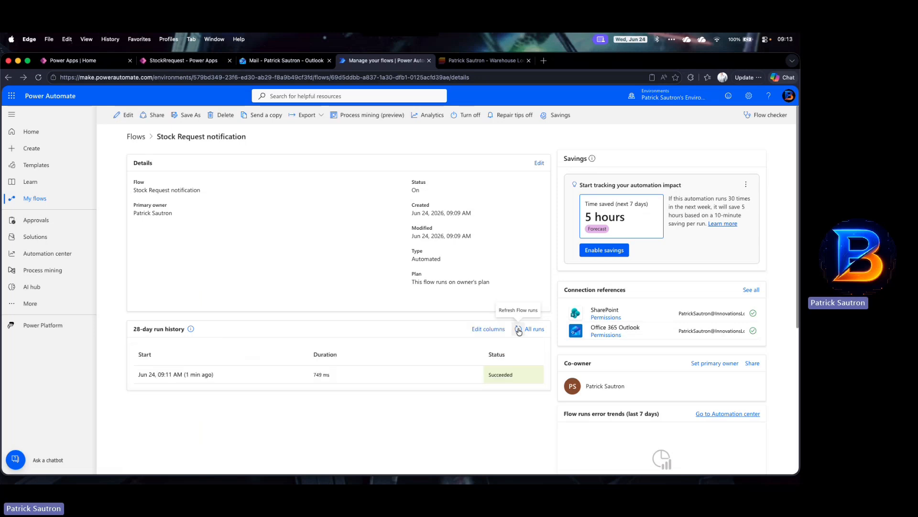
{"action": "left_click", "coordinate": [518, 330]}
{"action": "left_click", "coordinate": [518, 330]}
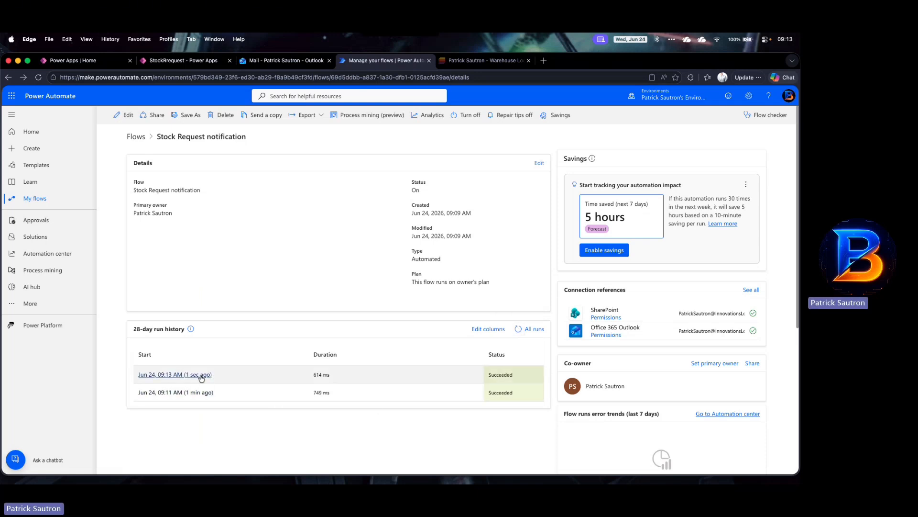
Step: Open the new Nairobi stock request email in the inbox to check its content
{"action": "left_click", "coordinate": [266, 63]}
{"action": "left_click", "coordinate": [181, 228]}
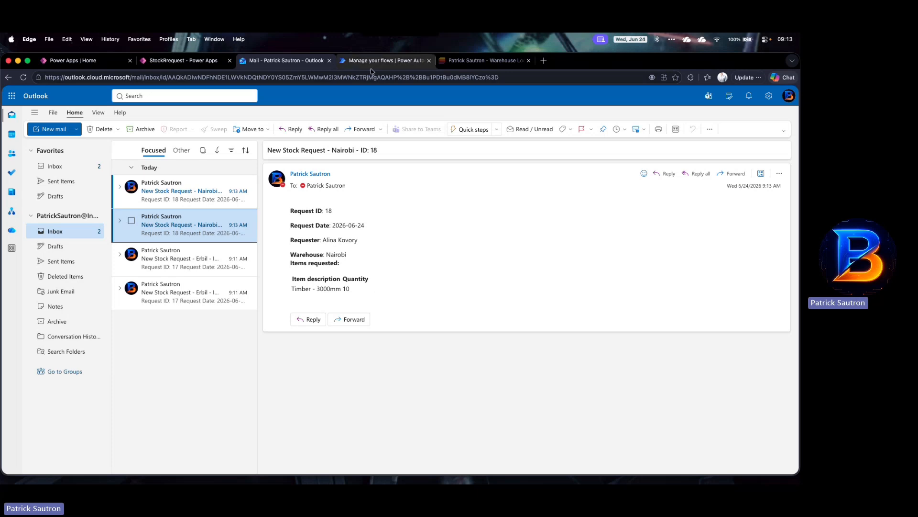
{"action": "left_click", "coordinate": [196, 61]}
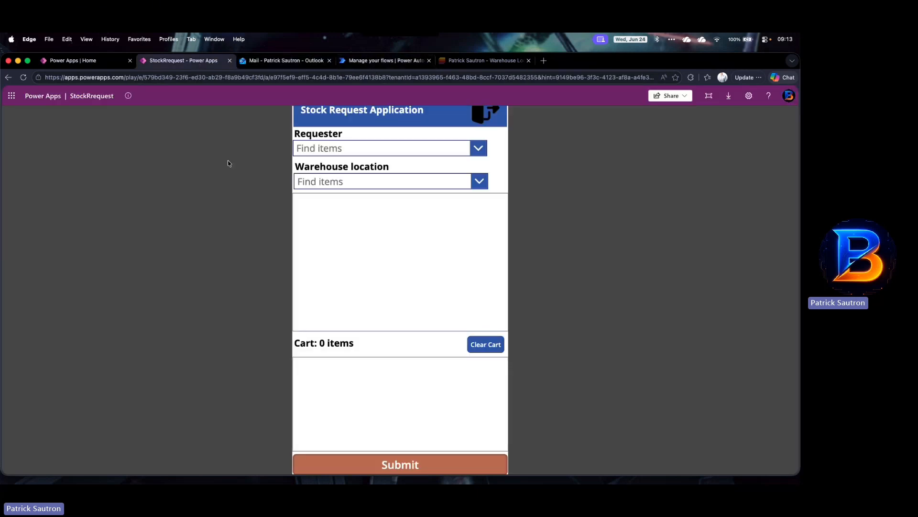
{"action": "left_click", "coordinate": [357, 65]}
{"action": "left_click", "coordinate": [286, 61]}
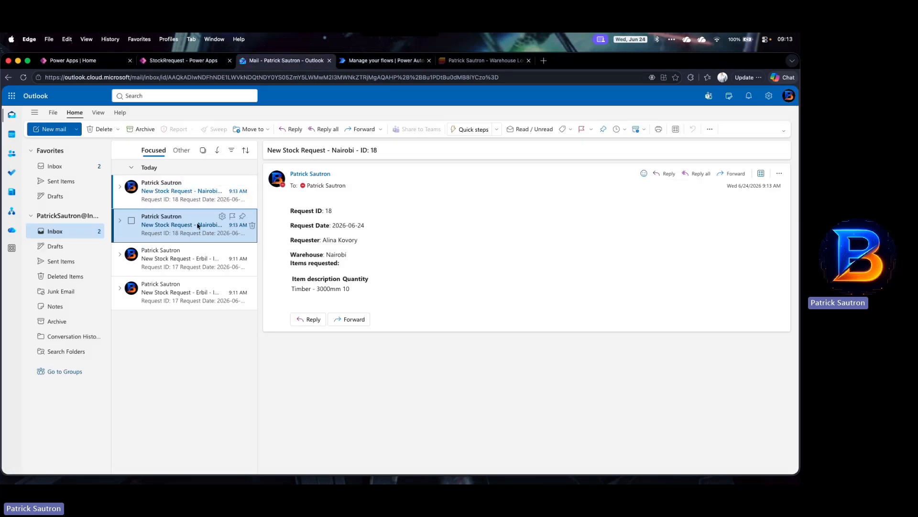